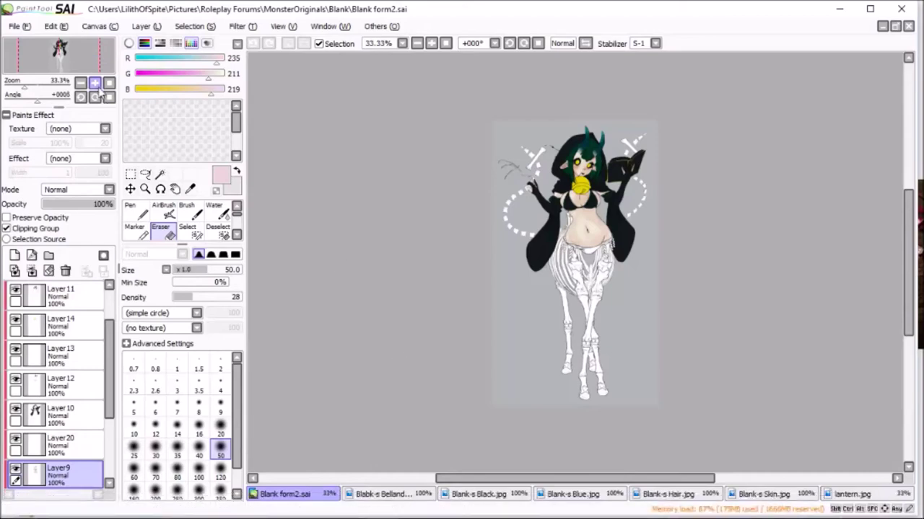
Step: Zoom the canvas to 100% on the head and upper body, and delete Layer20
left_click(96, 85)
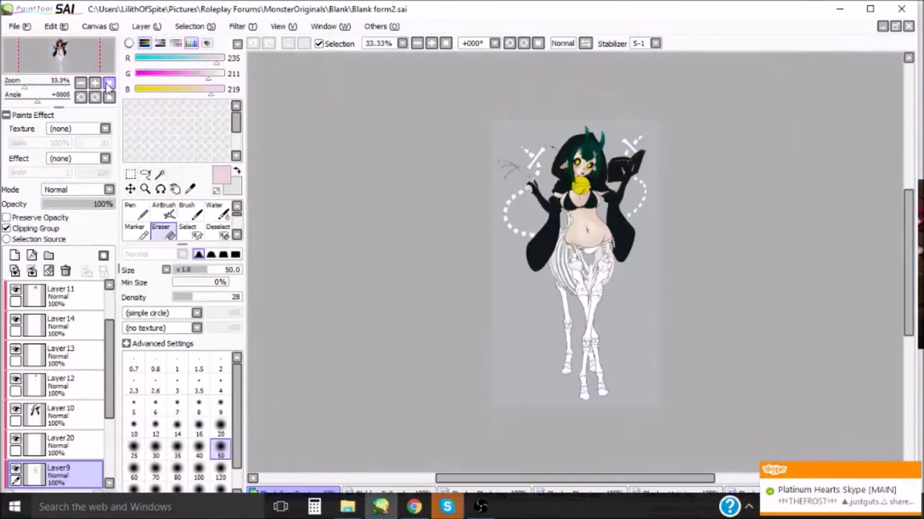
left_click(59, 47)
scroll(21, 406, "down", 1)
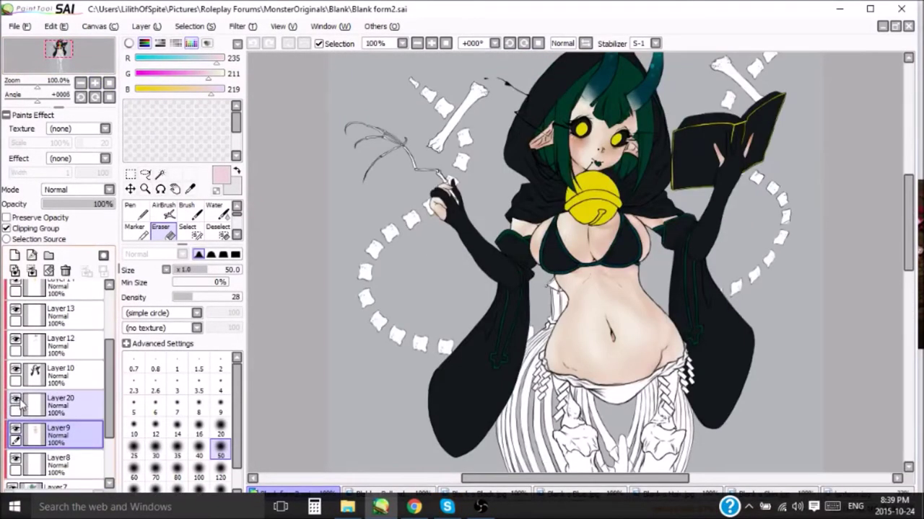
left_click_drag(21, 407, 113, 401)
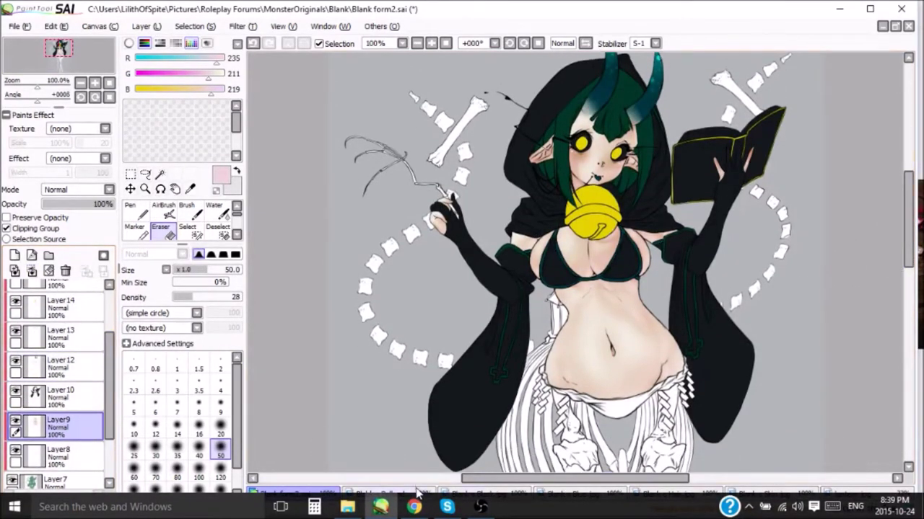
Step: Sample several blues and a luminous cyan from Blank-s Blue.jpg into the swatch palette
left_click(478, 493)
left_click(574, 494)
left_click(452, 87, "alt")
right_click(128, 104)
left_click(145, 108)
left_click(434, 139, "alt")
right_click(137, 104)
left_click(437, 183, "alt")
right_click(128, 113)
Step: Return to Blank form2.sai and add a new layer for shading
left_click(145, 119)
left_click(478, 493)
left_click(292, 494)
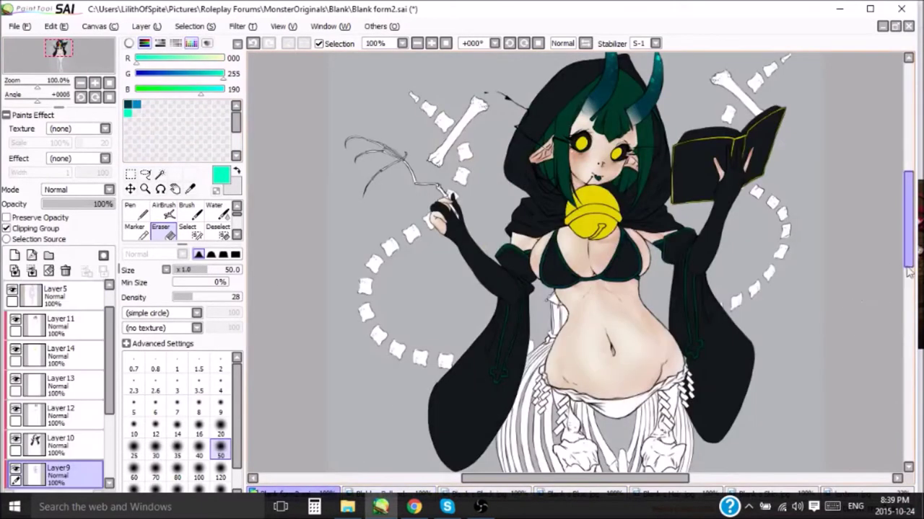
scroll(915, 240, "down", 3)
left_click(62, 369)
left_click(76, 190)
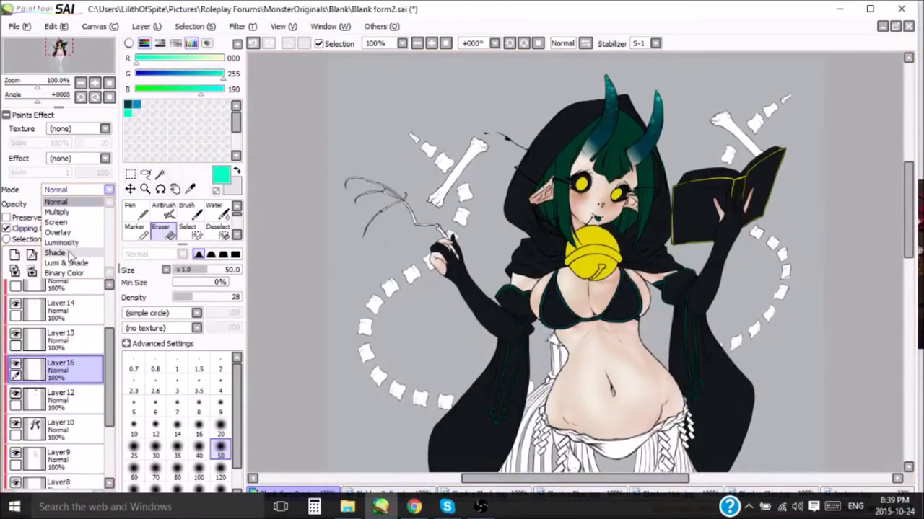
Step: Set Layer16 to Shade and airbrush dark teal shading over the chest and horns
left_click(72, 251)
left_click(166, 212)
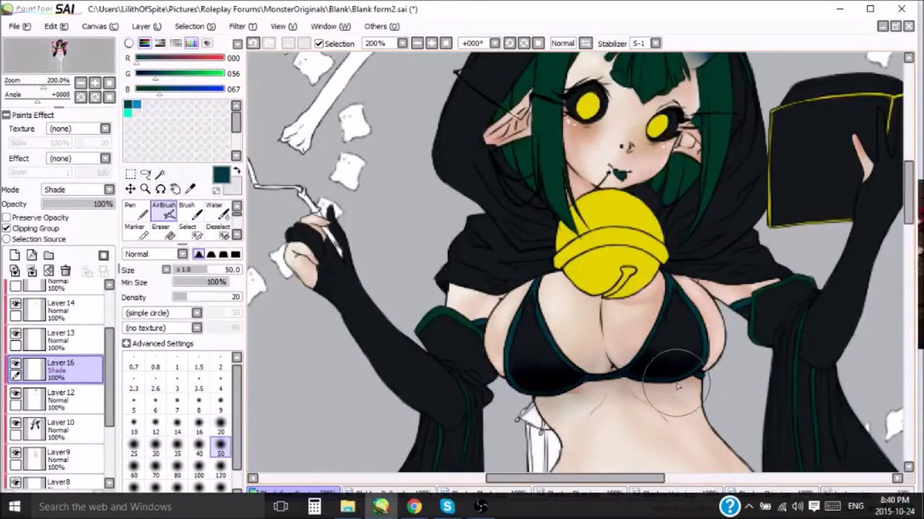
left_click_drag(552, 249, 541, 324)
left_click(252, 44)
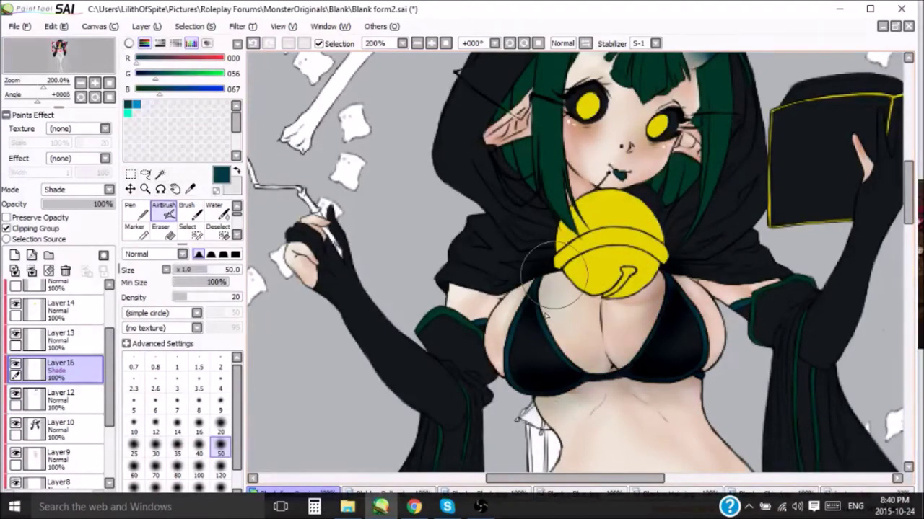
left_click_drag(556, 253, 569, 343)
left_click_drag(736, 281, 685, 412)
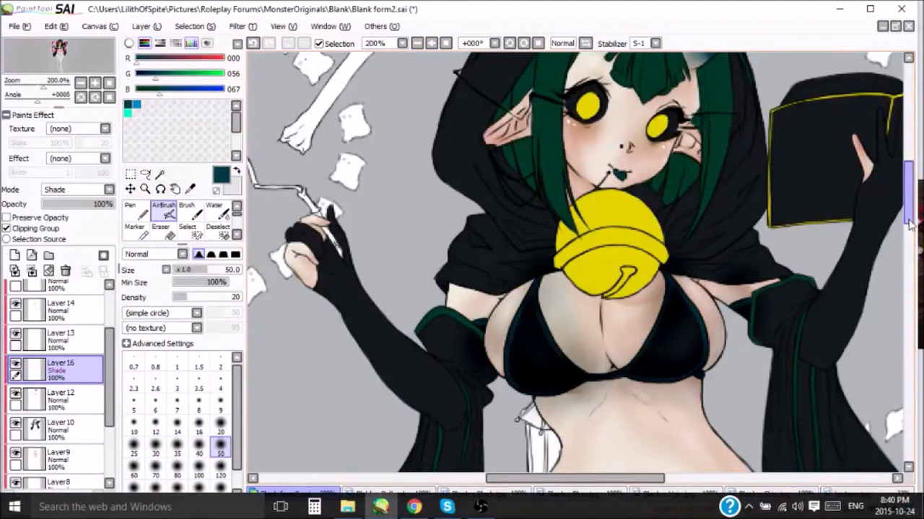
scroll(685, 411, "up", 5)
mouse_move(651, 93)
left_mouse_down()
mouse_move(596, 227)
mouse_move(613, 282)
left_mouse_up()
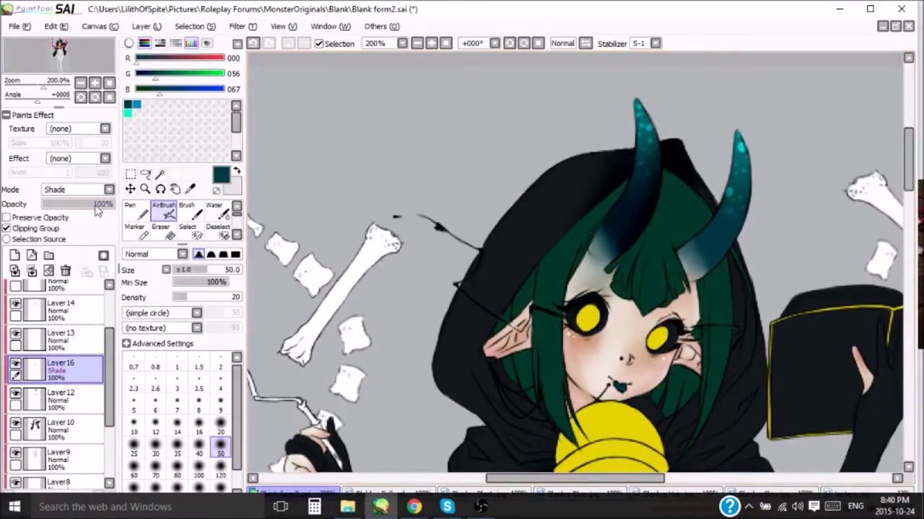
Step: Lower Layer16 to 39% opacity and deepen the shading on the right horn
left_click_drag(97, 209, 83, 205)
scroll(577, 288, "down", 5)
scroll(578, 288, "up", 5)
mouse_move(642, 108)
left_mouse_down()
mouse_move(621, 216)
mouse_move(676, 142)
left_mouse_up()
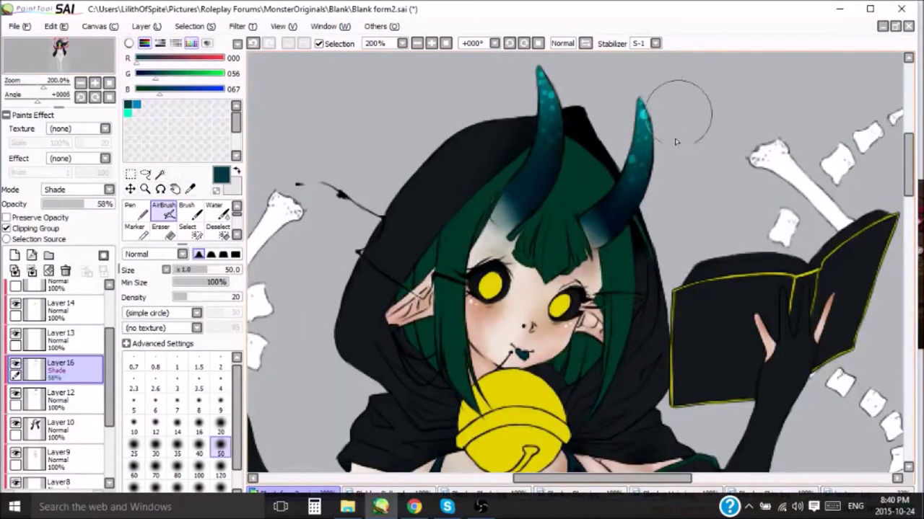
scroll(649, 217, "up", 2)
Step: Blur the soft shading edges on Layer12
left_click(72, 399)
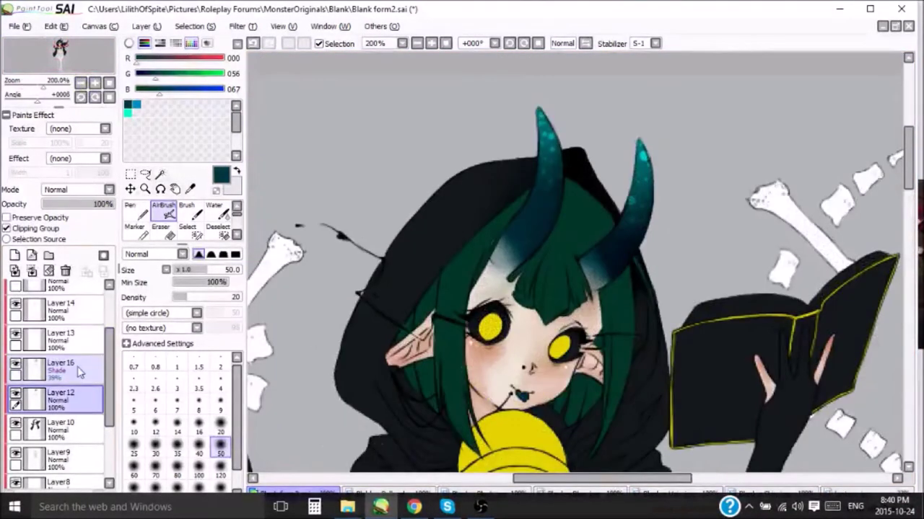
scroll(181, 220, "down", 2)
left_click(211, 211)
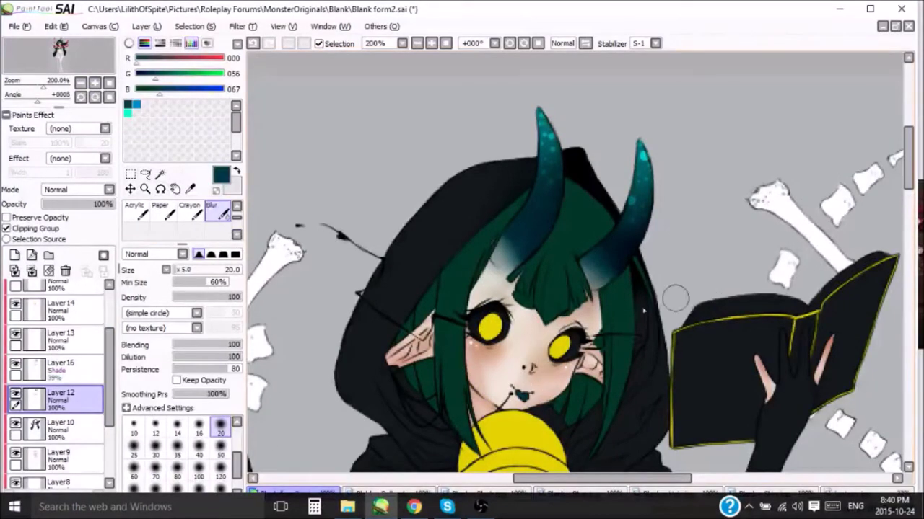
scroll(676, 298, "up", 2)
key("v")
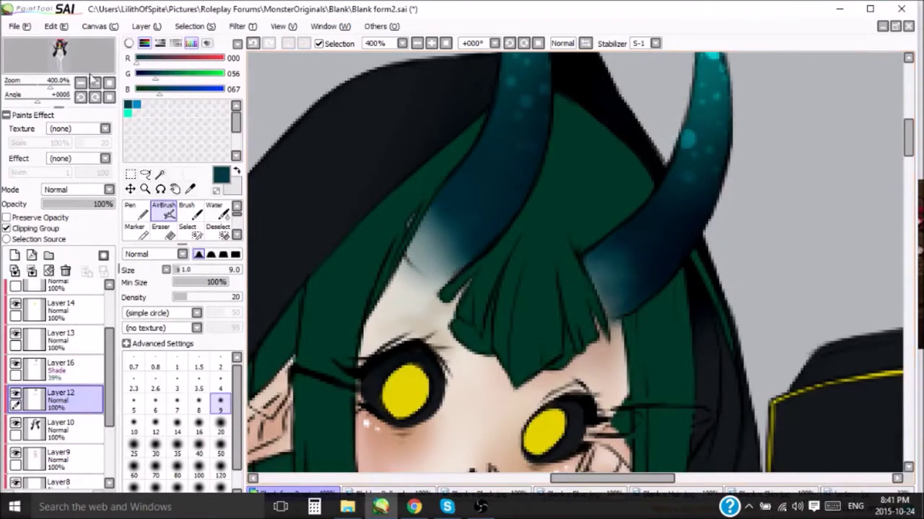
key("b")
scroll(354, 273, "down", 6)
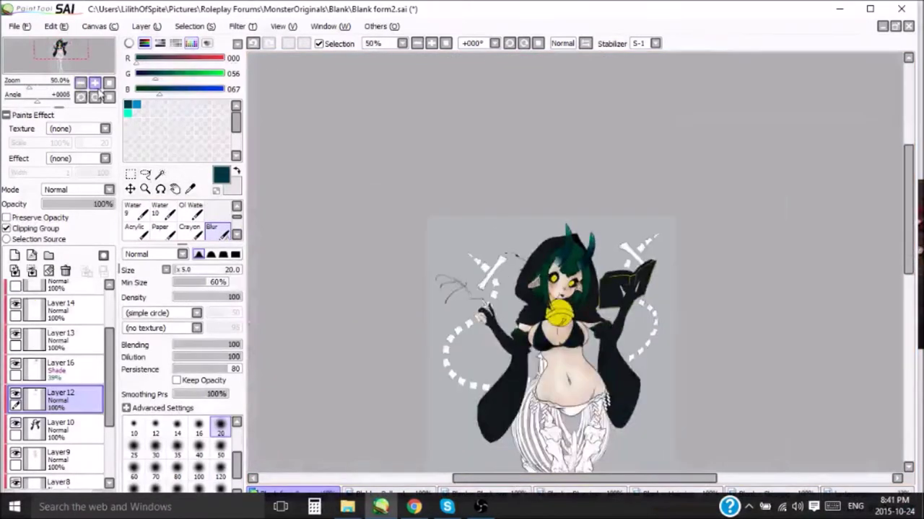
scroll(404, 216, "down", 1)
scroll(404, 180, "up", 4)
scroll(404, 180, "up", 2)
Step: Return to Layer16 with the airbrush
left_click(61, 366)
key("v")
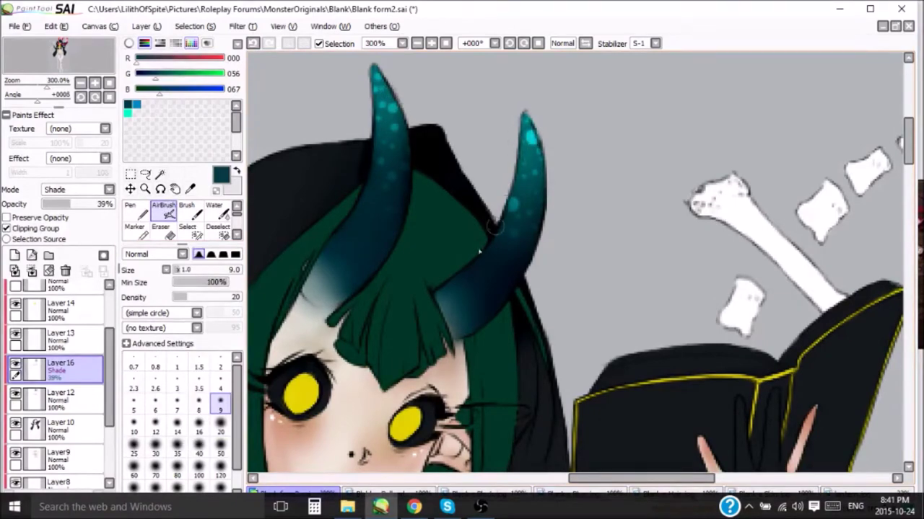
scroll(548, 311, "left", 3)
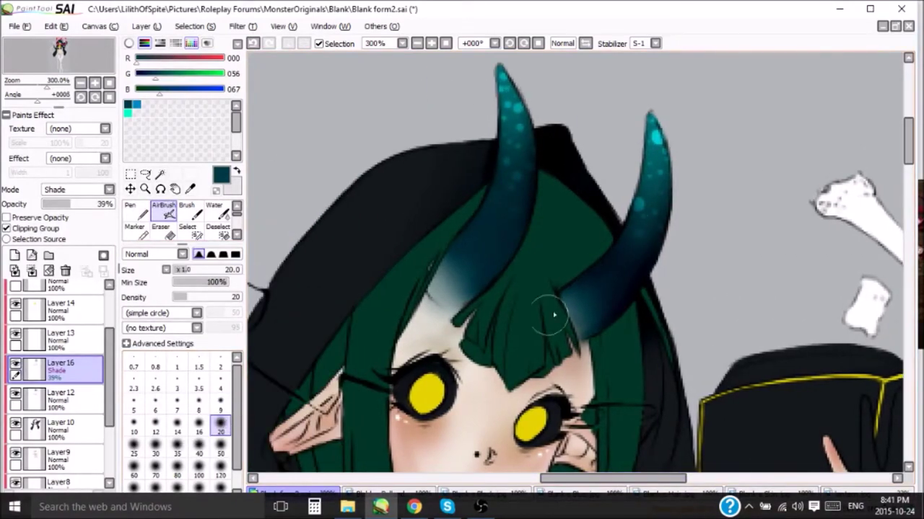
scroll(417, 330, "down", 5)
scroll(417, 330, "up", 5)
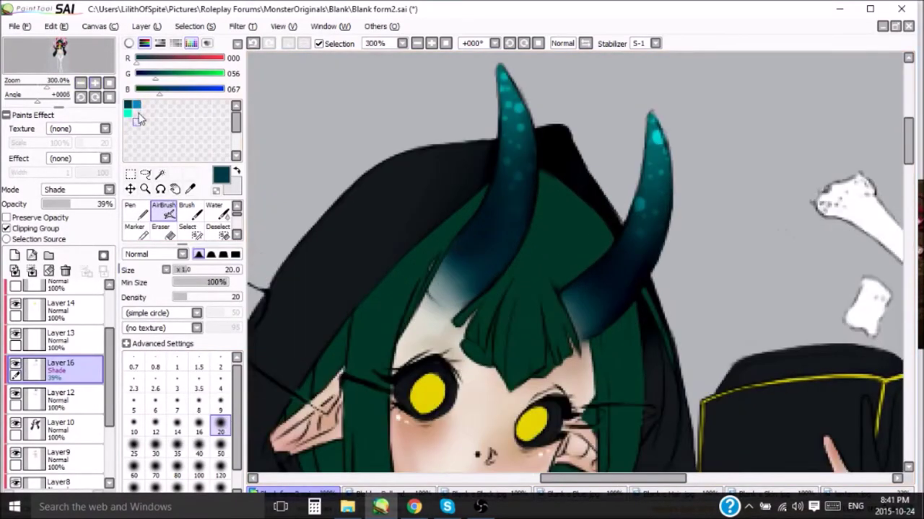
Step: Pick the medium blue and add a new Screen-mode highlight layer
left_click(132, 105)
left_click(15, 255)
left_click(71, 226)
left_click(220, 408)
Step: Paint bright blue highlights along the horns with size 4 and size 9 brushes
left_click(220, 388)
scroll(453, 75, "up", 2)
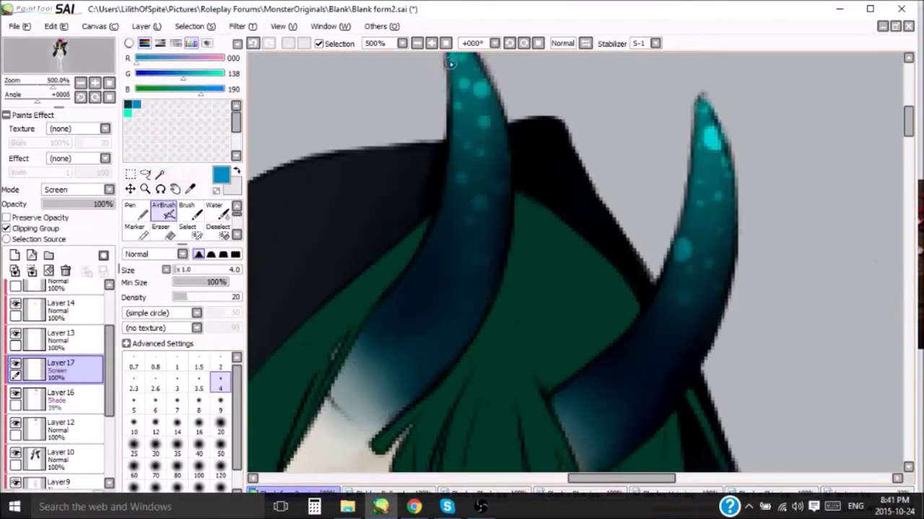
left_click_drag(451, 210, 440, 233)
left_click(220, 408)
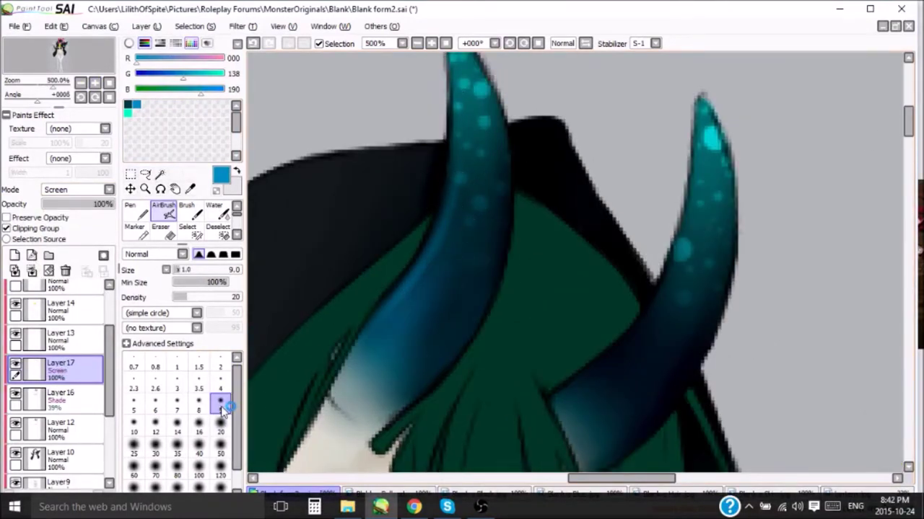
left_click_drag(908, 131, 879, 120)
scroll(493, 294, "down", 5)
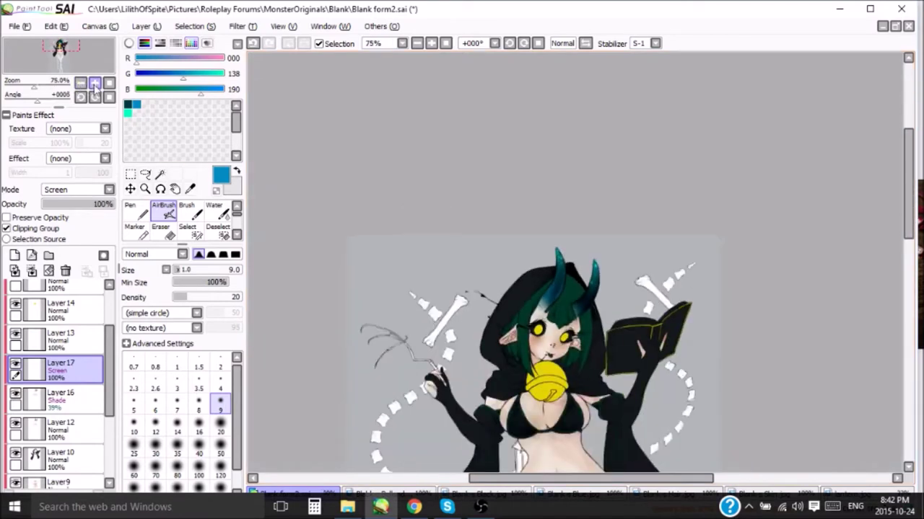
scroll(492, 294, "up", 4)
scroll(644, 353, "down", 1)
Step: Add a long size 4 blue highlight along the bikini trim
left_click(220, 454)
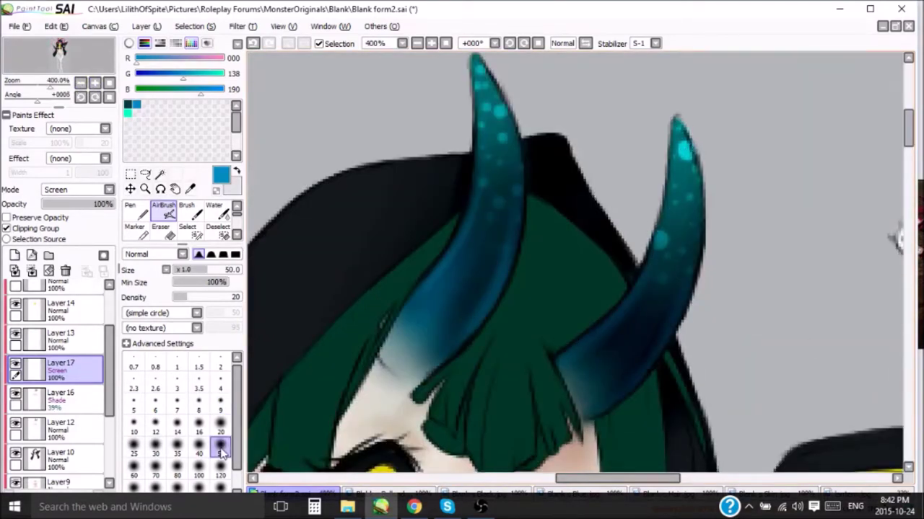
scroll(526, 280, "down", 4)
scroll(526, 280, "up", 3)
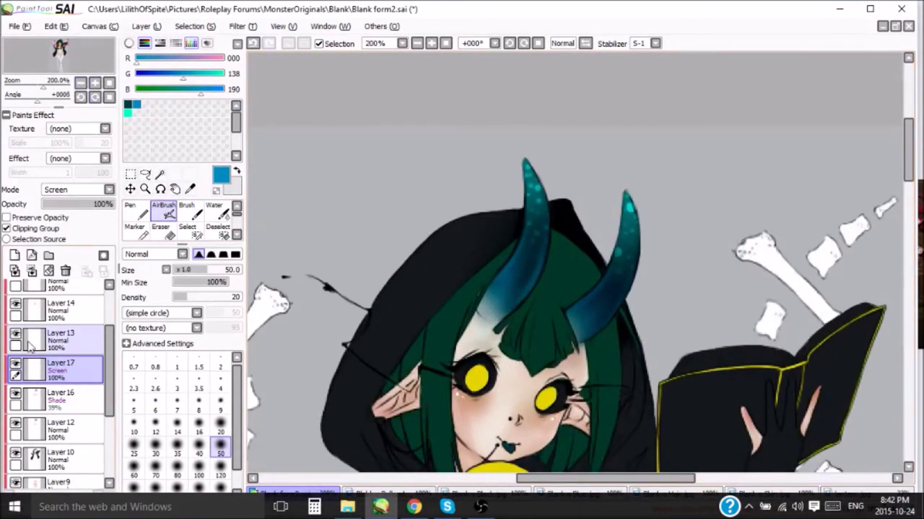
scroll(526, 280, "down", 5)
scroll(433, 252, "up", 1)
left_click(220, 389)
left_click_drag(373, 422, 641, 300)
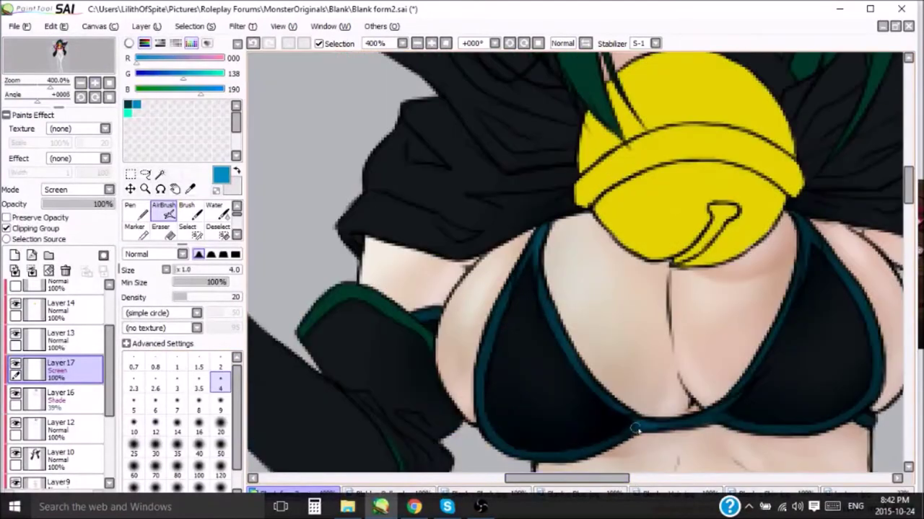
scroll(638, 237, "right", 3)
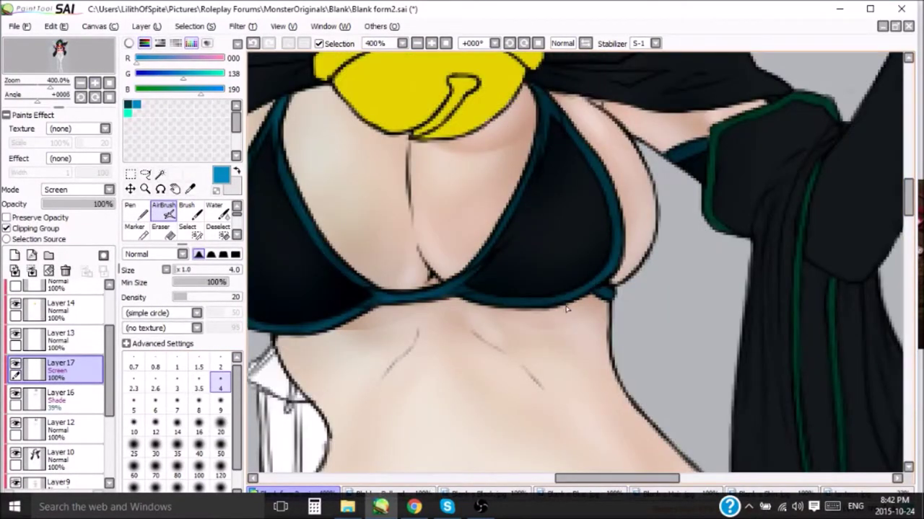
Step: On Layer16, airbrush soft shading under the bust with a size 50 brush
left_click(60, 397)
left_click(220, 453)
mouse_move(488, 257)
left_mouse_down()
mouse_move(568, 279)
mouse_move(635, 260)
left_mouse_up()
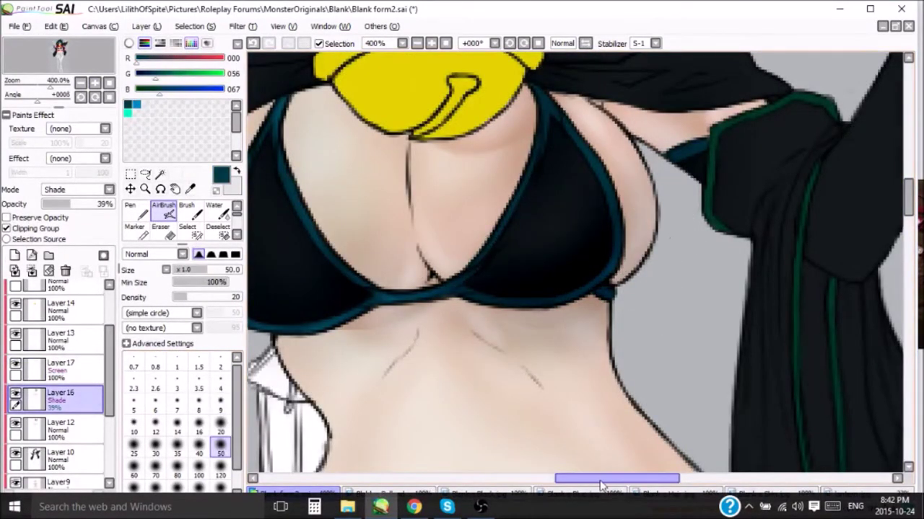
left_click_drag(601, 485, 558, 485)
scroll(768, 307, "up", 3)
key("n")
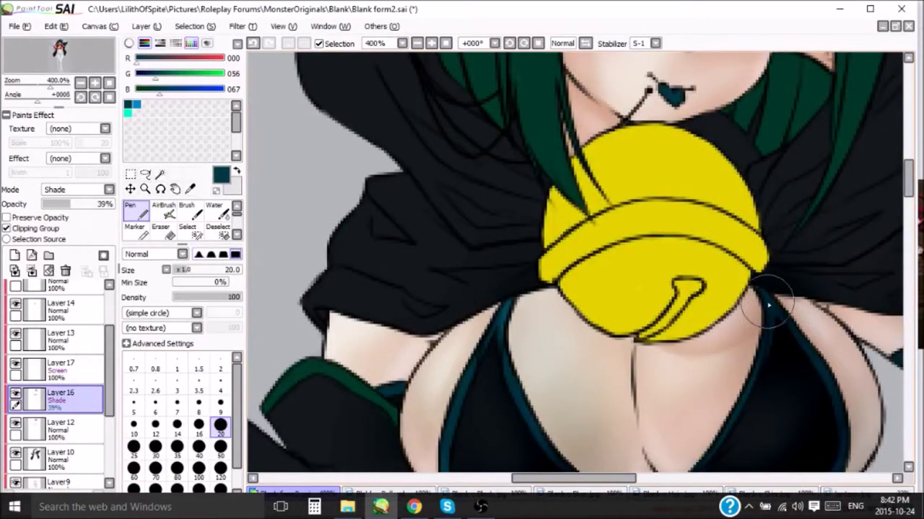
key("v")
Step: Set the brush to size 9, pick the dark teal, and reselect Layer16
left_click(60, 368)
left_click(220, 406)
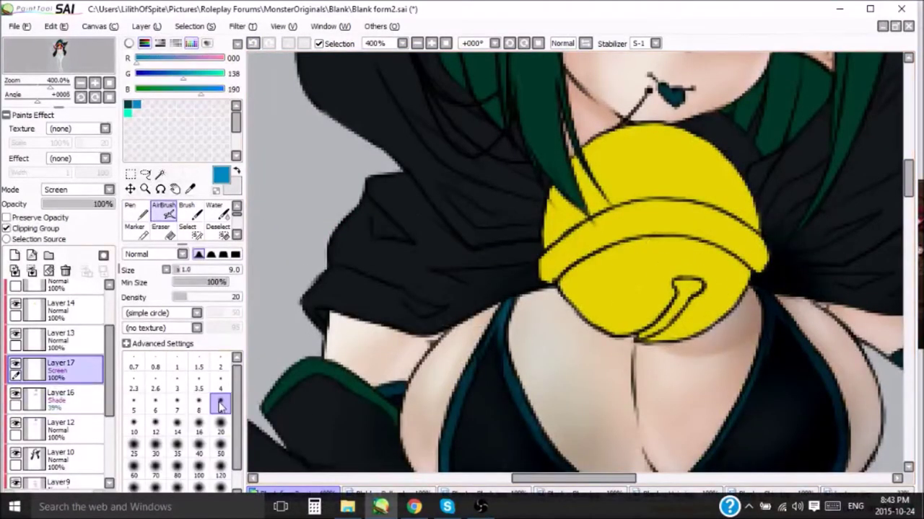
scroll(764, 296, "down", 3)
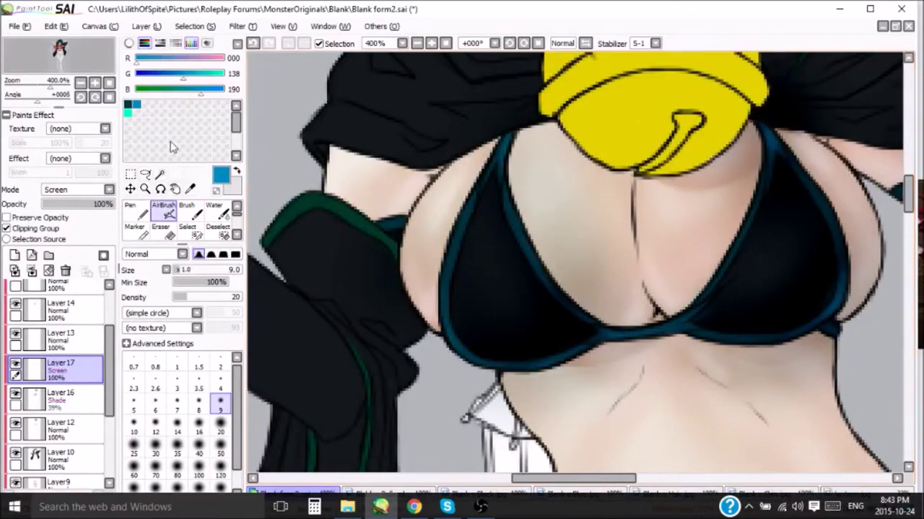
scroll(577, 260, "down", 5)
scroll(577, 260, "up", 6)
left_click(345, 210, "alt")
left_click(61, 397)
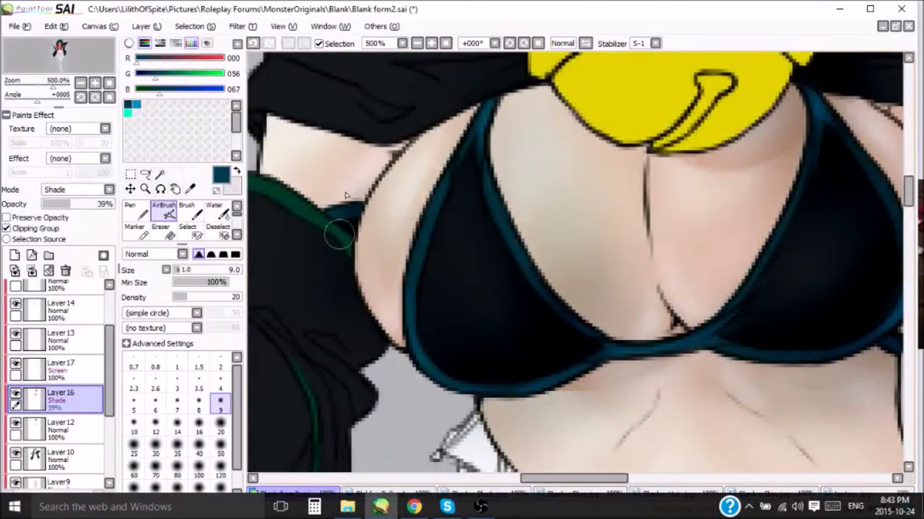
scroll(505, 217, "right", 5)
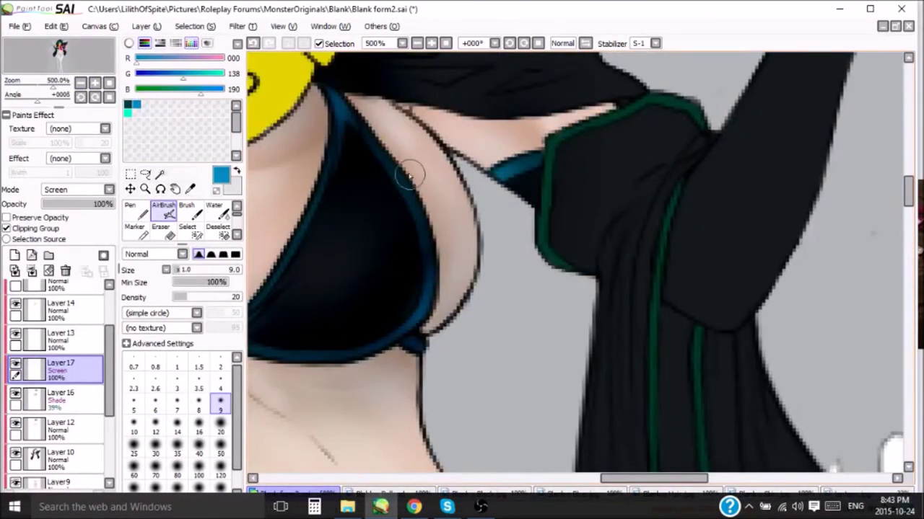
scroll(577, 259, "down", 5)
scroll(577, 260, "up", 3)
Step: Pick the bright cyan and add a new Luminosity-mode layer
left_click(127, 113)
left_click(15, 254)
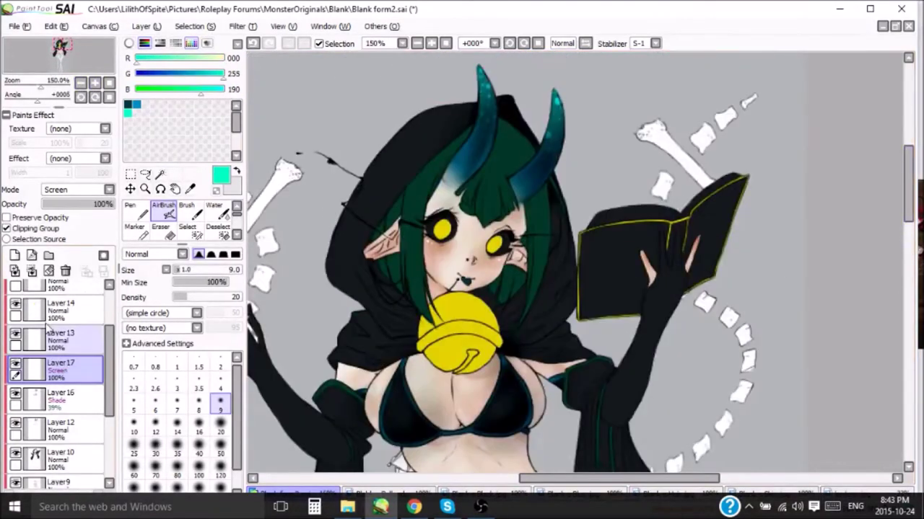
left_click(78, 190)
left_click(61, 242)
scroll(427, 193, "up", 1)
Step: Enlarge the brush, then switch to a fine pen for detail
scroll(427, 193, "up", 1)
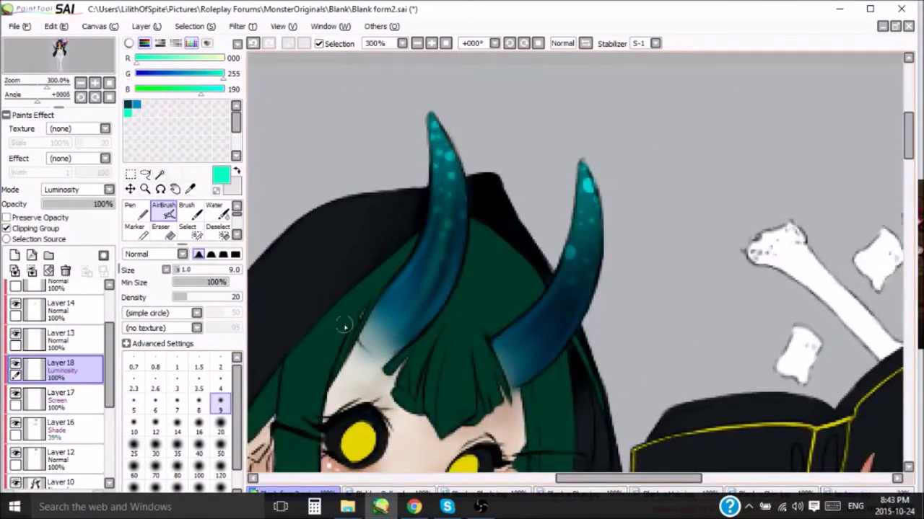
scroll(445, 204, "down", 3)
scroll(446, 205, "up", 3)
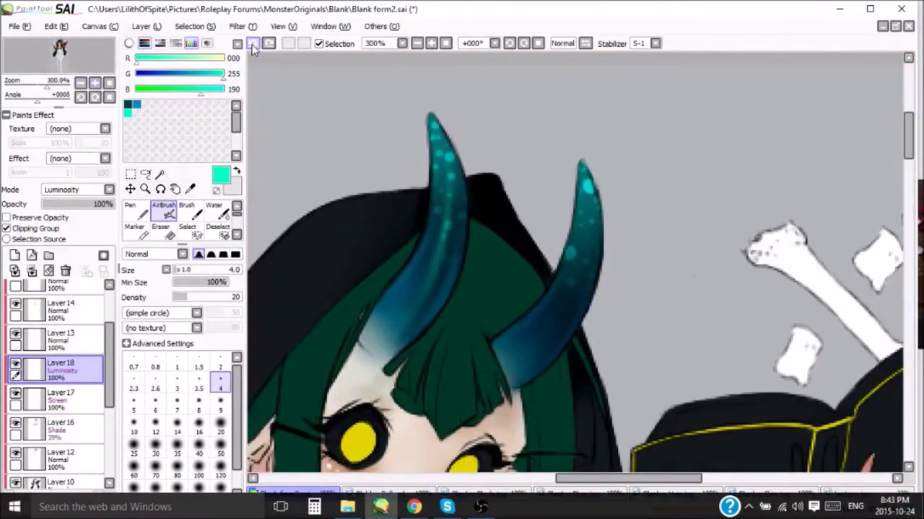
key("bracketright")
key("bracketright")
key("bracketright")
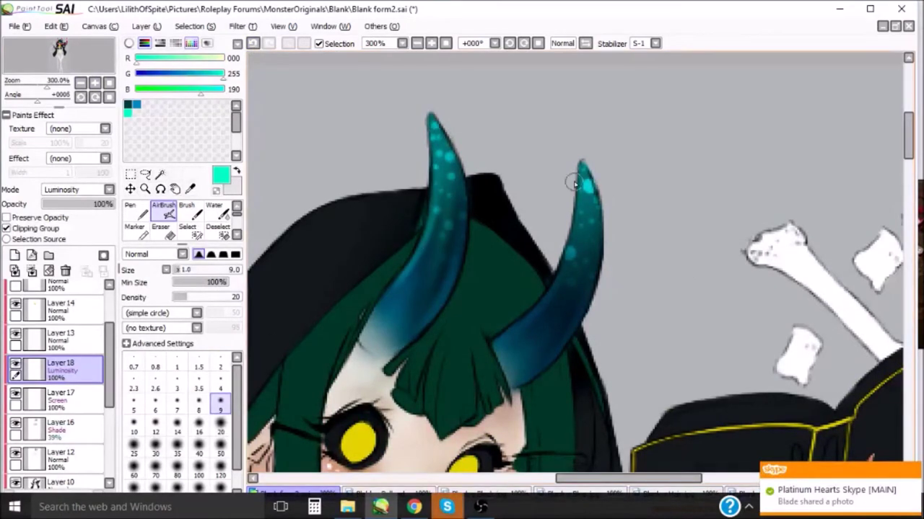
key("bracketright")
key("bracketright")
key("bracketright")
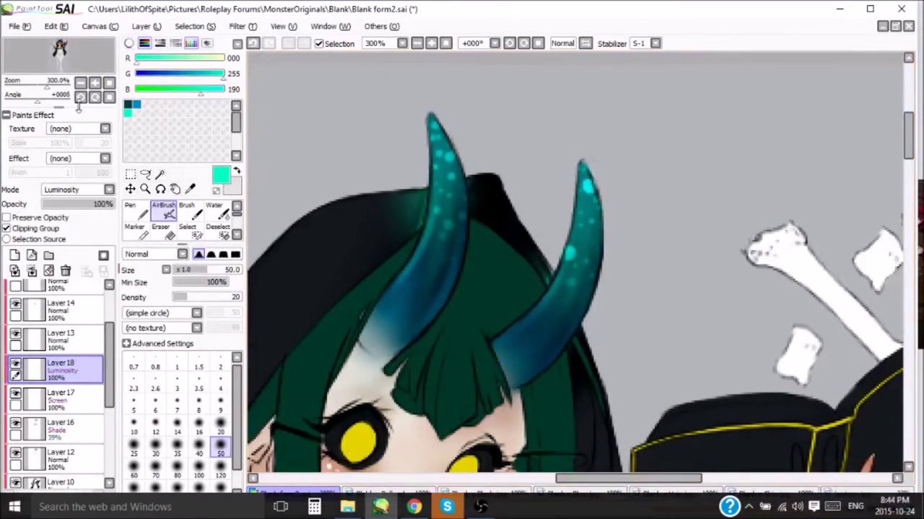
scroll(577, 264, "down", 5)
scroll(476, 173, "up", 4)
key("n")
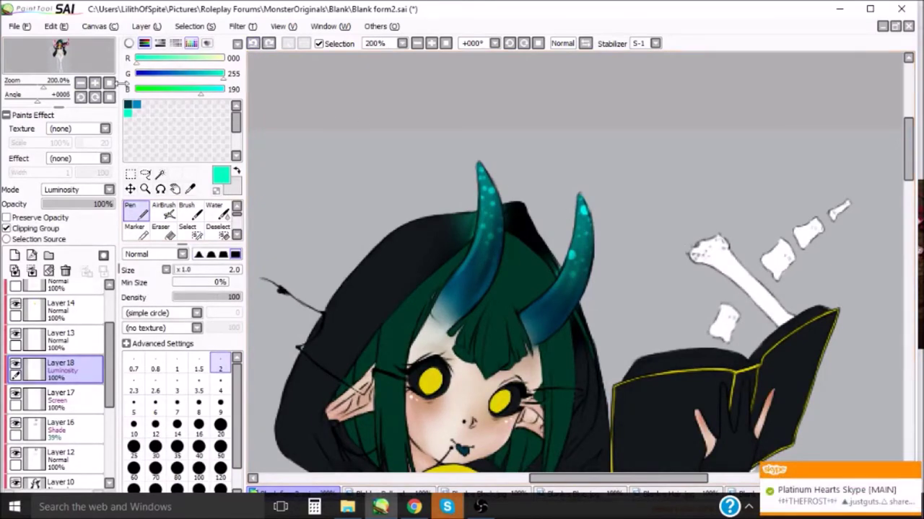
scroll(571, 229, "up", 1)
scroll(361, 236, "down", 5)
scroll(360, 237, "up", 4)
Step: Select Layer 12 and delete the unwanted trial shading layers
left_click(61, 457)
left_click(31, 271)
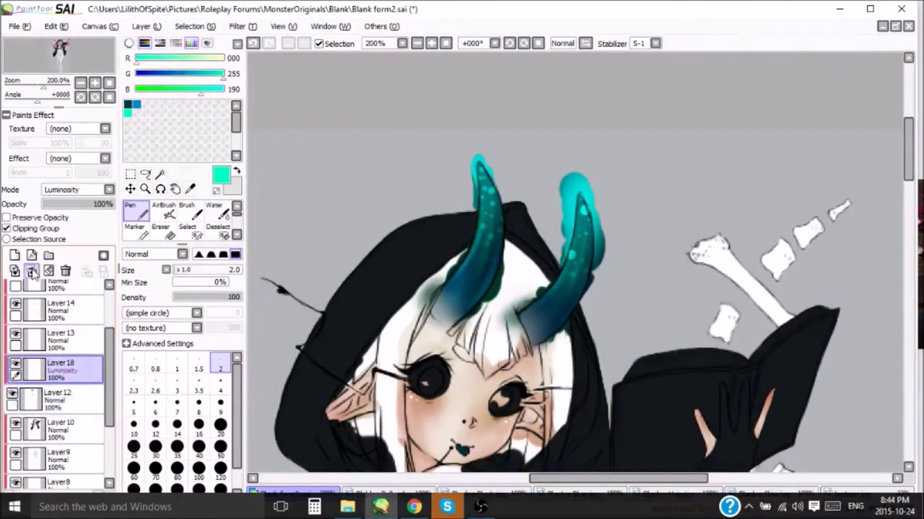
left_click(32, 270)
scroll(89, 55, "down", 2)
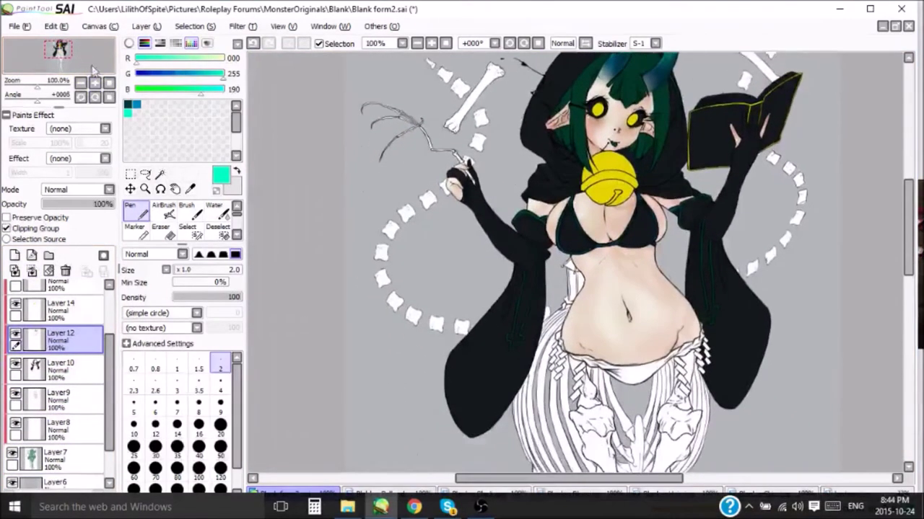
scroll(89, 55, "up", 3)
Step: Add a test Luminosity layer above Layer 12 and switch to the soft airbrush
left_click(15, 255)
left_click(77, 189)
left_click(68, 243)
scroll(419, 304, "up", 3)
left_click(163, 210)
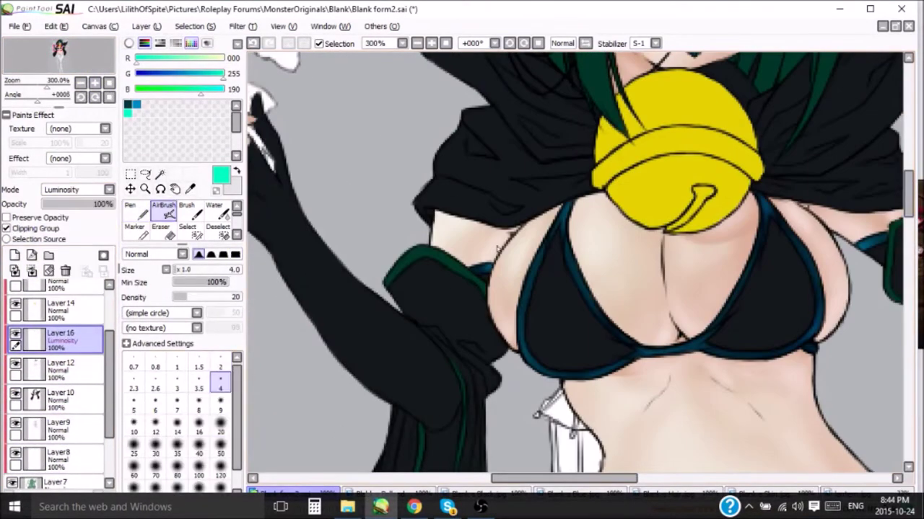
scroll(640, 321, "right", 3)
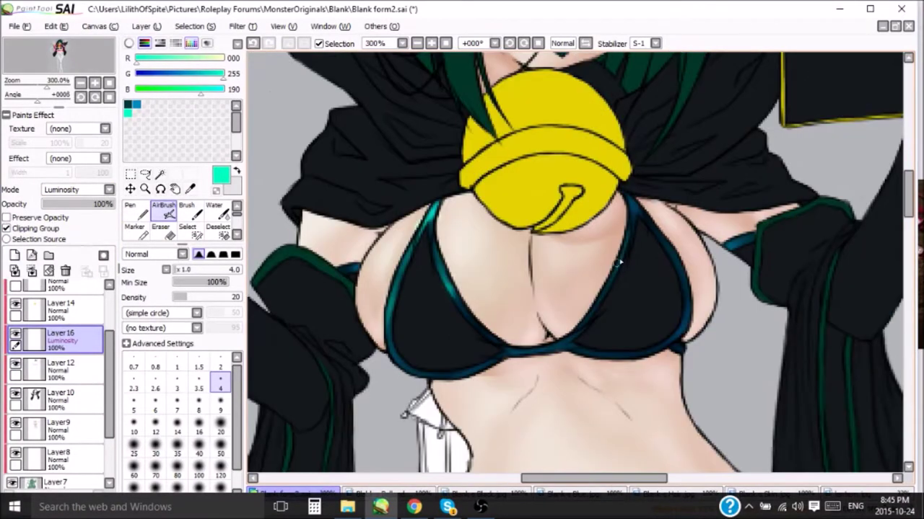
scroll(530, 350, "down", 4)
scroll(505, 324, "up", 3)
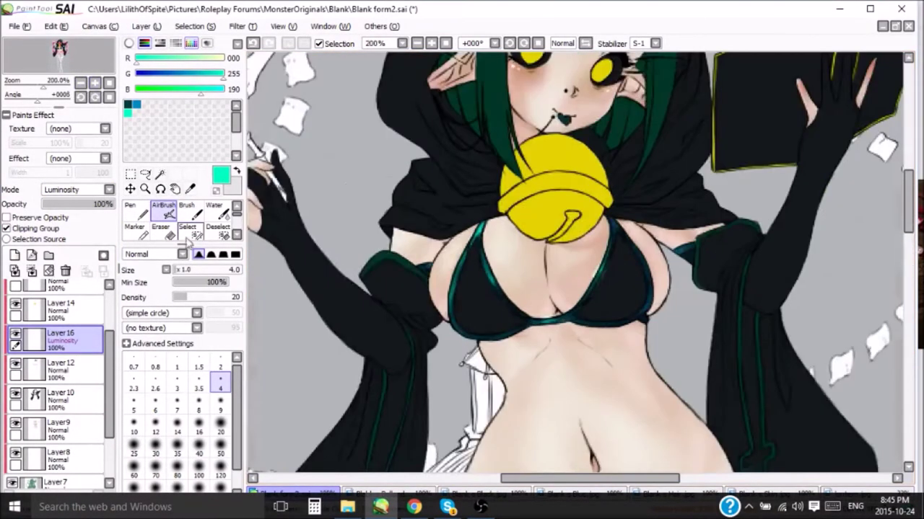
Step: Delete the test Luminosity layer and re-enable Clipping Group so the hair colour returns
key("e")
scroll(539, 274, "down", 4)
scroll(540, 274, "up", 2)
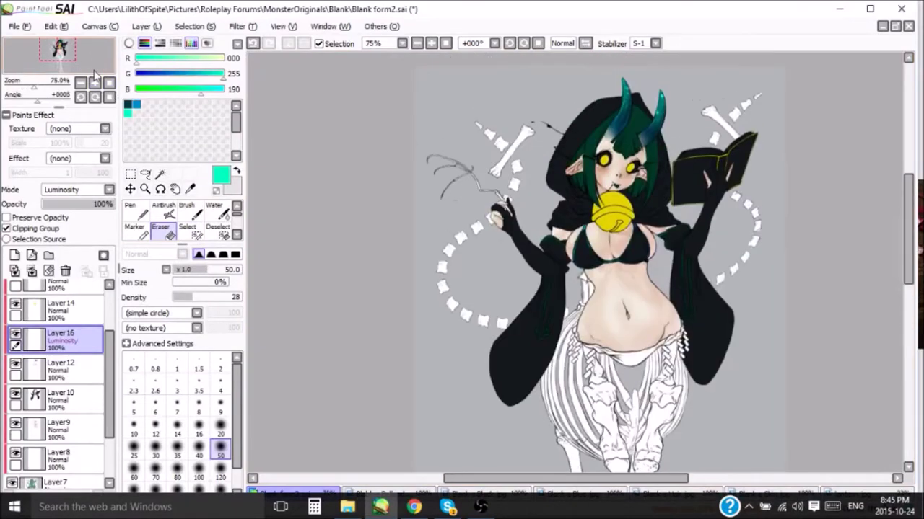
left_click(64, 271)
left_click(8, 228)
scroll(607, 470, "right", 2)
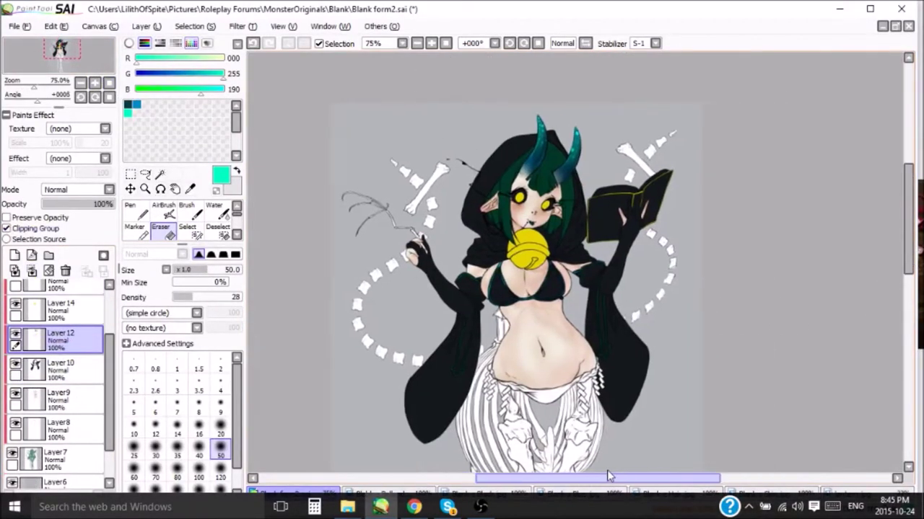
Step: Store BellandEyes.jpg's yellow in the swatches, then add a bell shading layer in Blank form2.sai
left_click(481, 509)
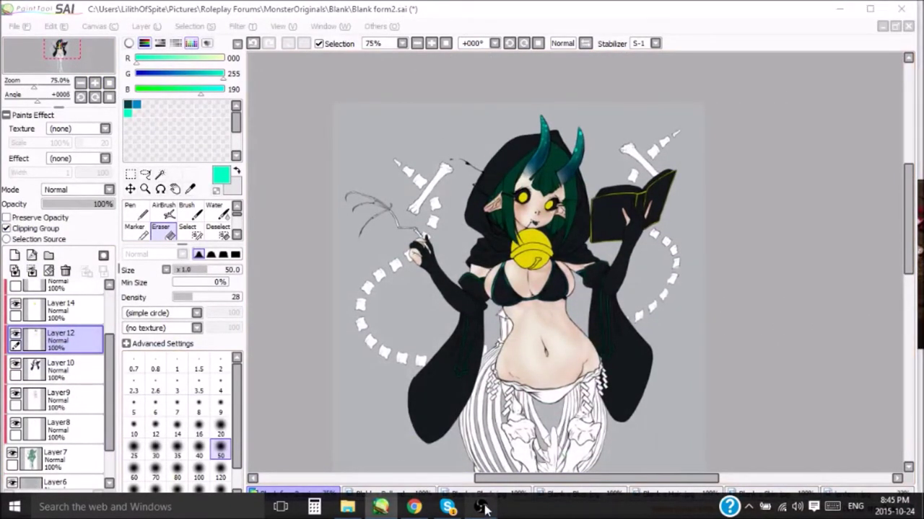
left_click(546, 493)
scroll(546, 493, "up", 1)
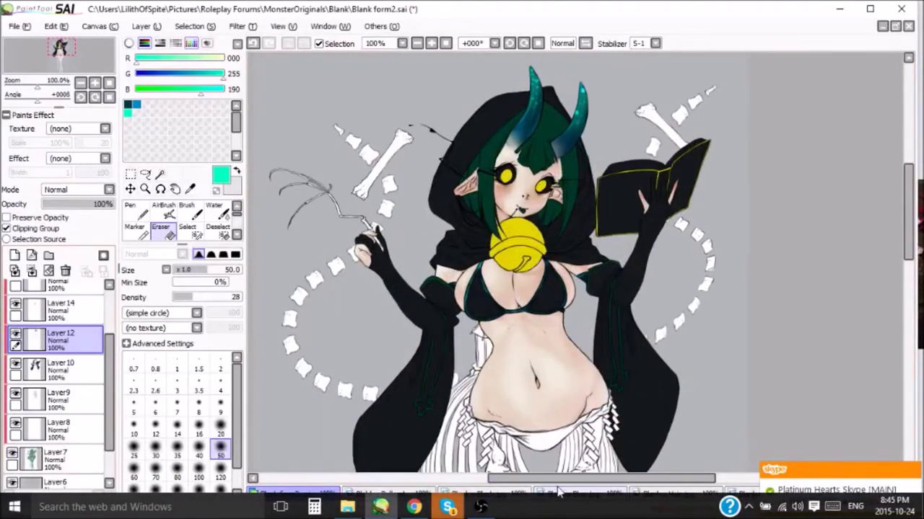
left_click(418, 492)
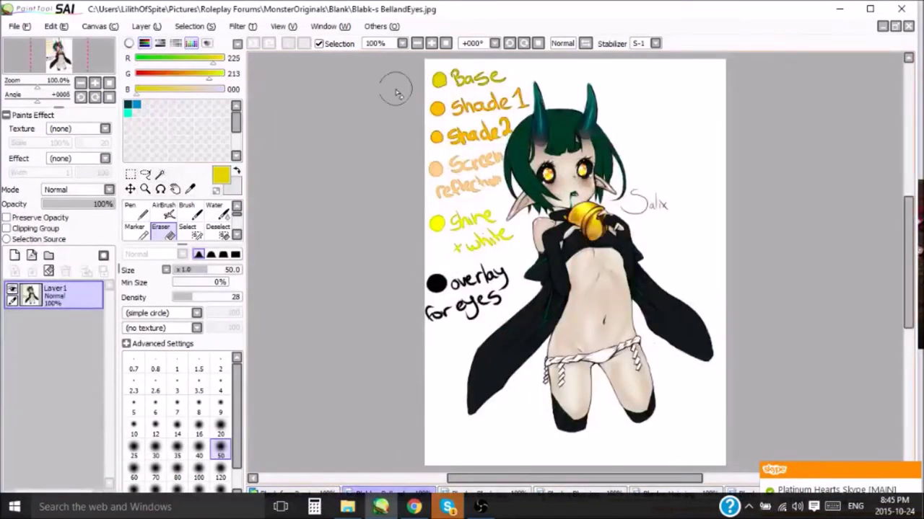
right_click(172, 121)
left_click(206, 141)
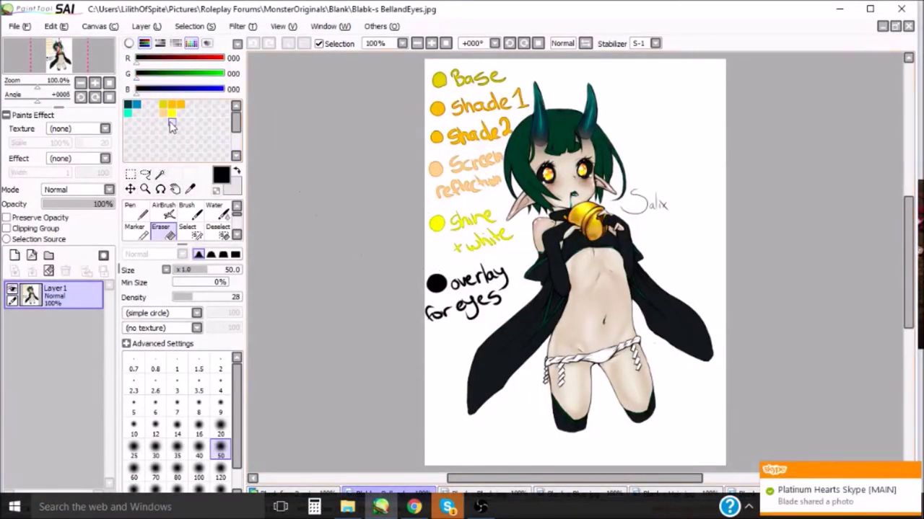
left_click(292, 492)
scroll(578, 267, "up", 2)
left_click(58, 383)
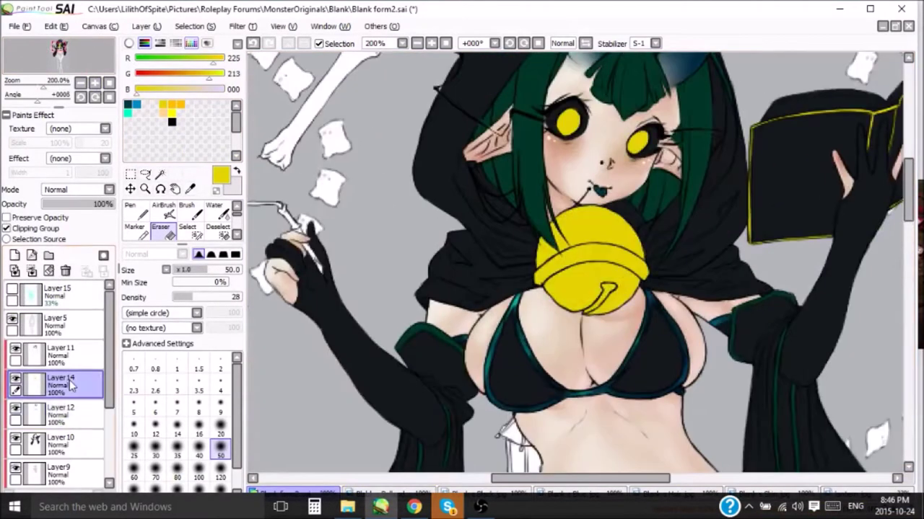
Step: On a Shade layer, paint a large orange pen shadow over the bell, then erase parts away
left_click(77, 190)
left_click(72, 229)
left_click(220, 476)
left_click(134, 212)
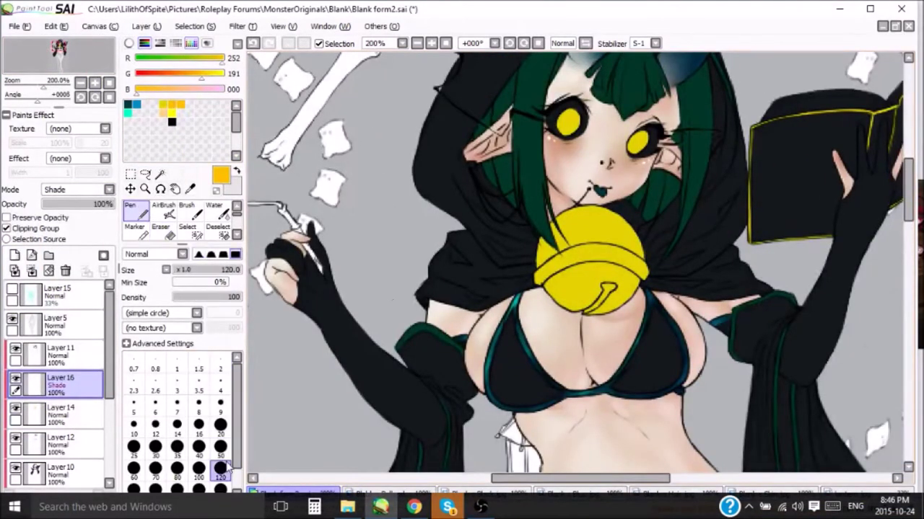
left_click_drag(584, 289, 567, 259)
scroll(568, 259, "up", 2)
key("e")
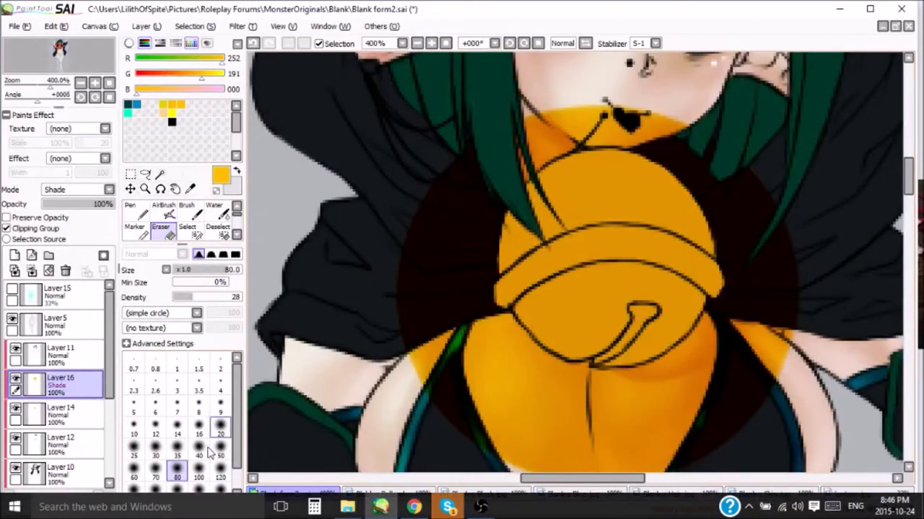
left_click_drag(558, 277, 515, 165)
Step: Soften the bell shading with the airbrush, brightening its upper part
left_click(163, 210)
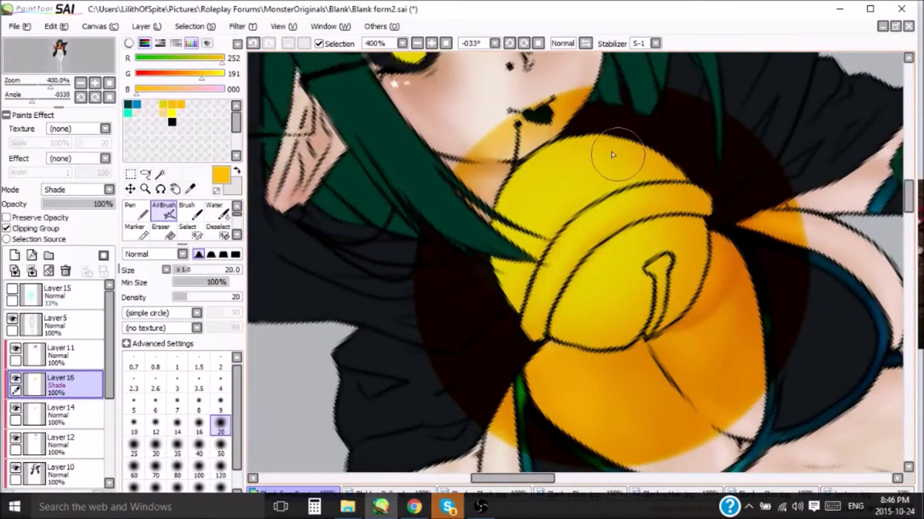
key("n")
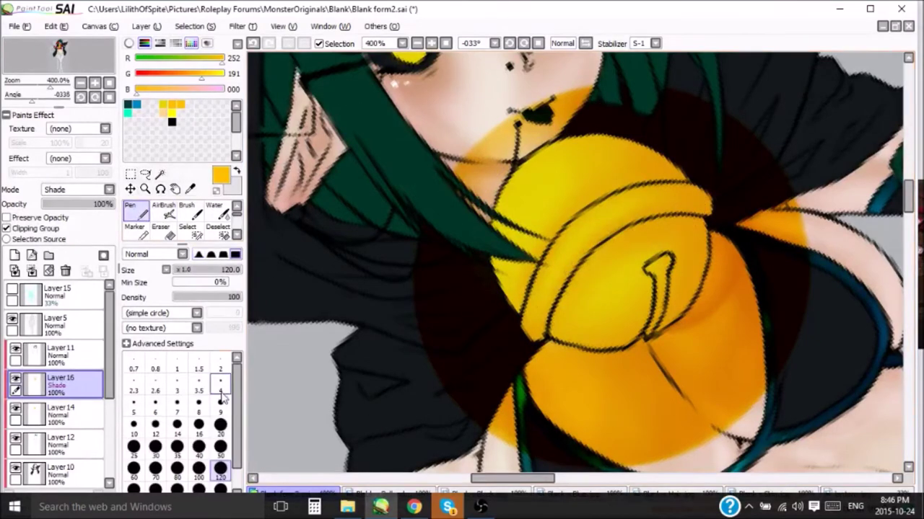
key("v")
scroll(915, 208, "up", 2)
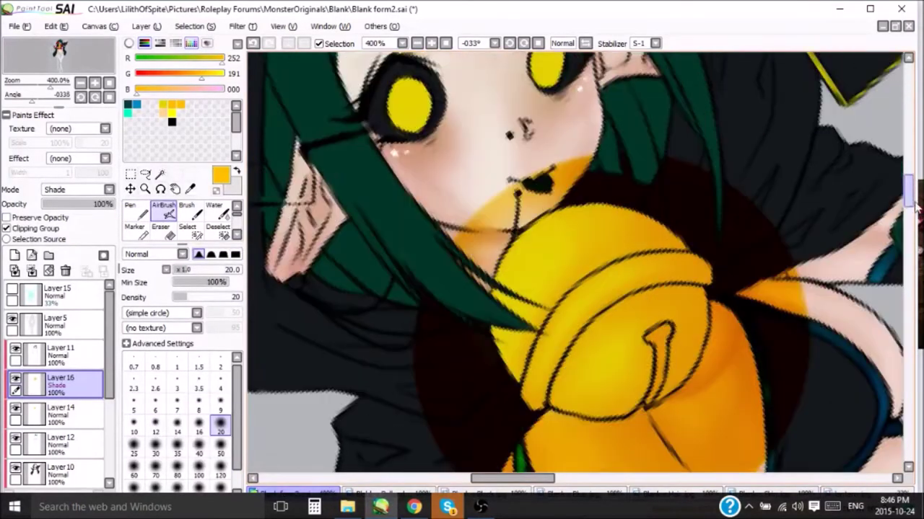
left_click_drag(598, 229, 530, 297)
Step: On a second Shade layer, colour the bell's slot orange and airbrush its lower edge darker
left_click(14, 255)
left_click(77, 190)
left_click(58, 249)
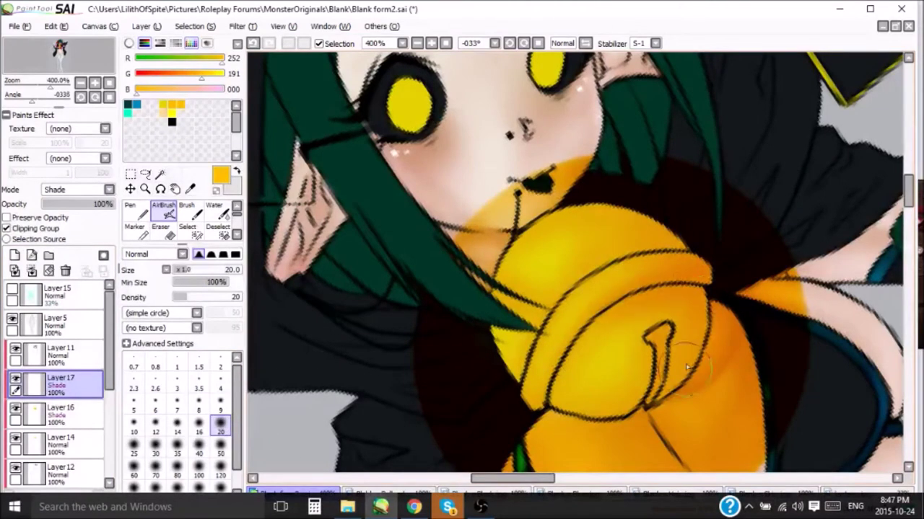
left_click(142, 211)
left_click_drag(647, 339, 670, 332)
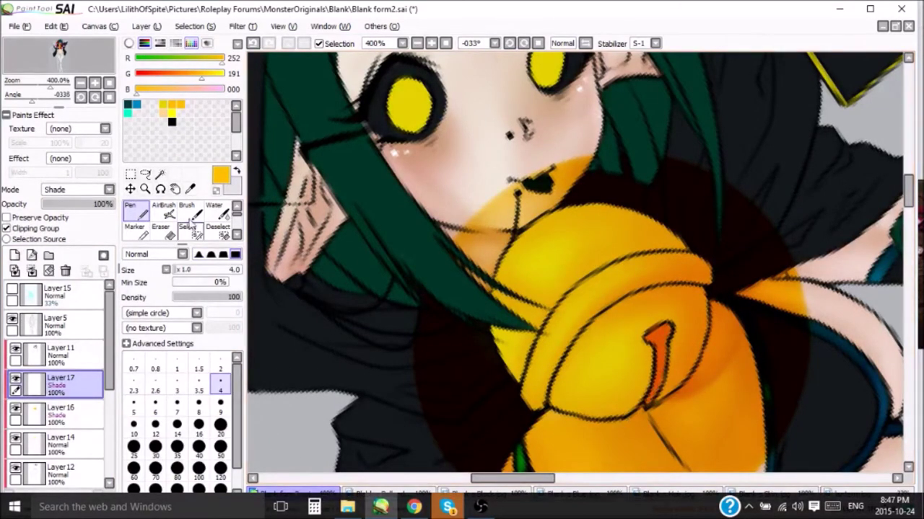
left_click(164, 211)
left_click_drag(653, 411, 626, 399)
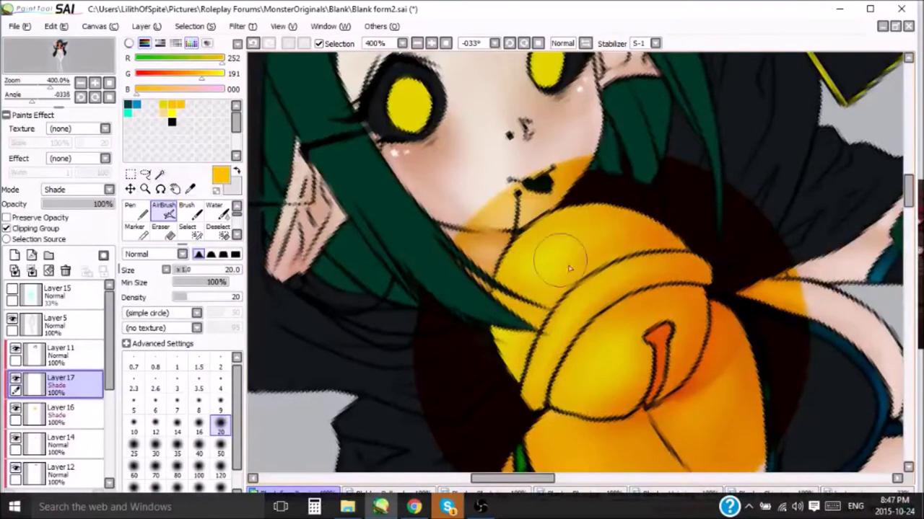
Step: Add a Screen-mode highlight layer and make the brush small
scroll(917, 193, "down", 2)
scroll(917, 193, "down", 1)
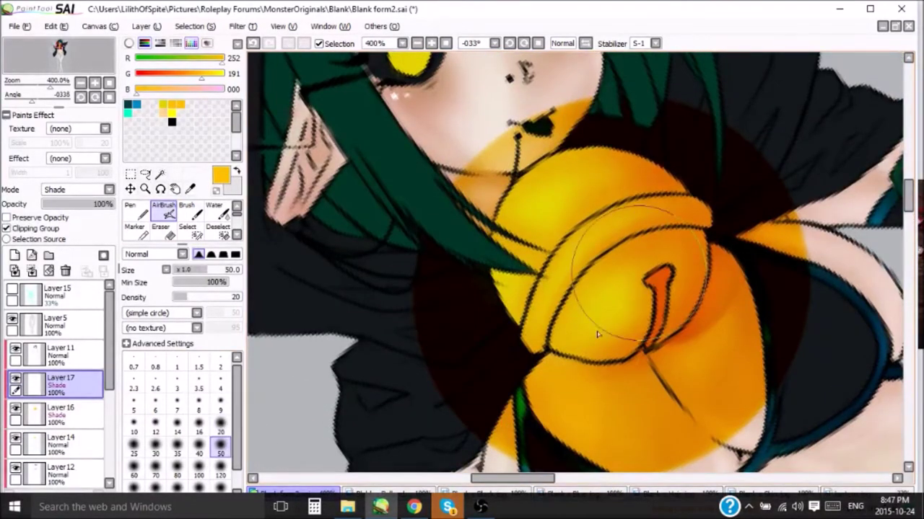
left_click(14, 254)
left_click(78, 189)
left_click(61, 168)
left_click(220, 388)
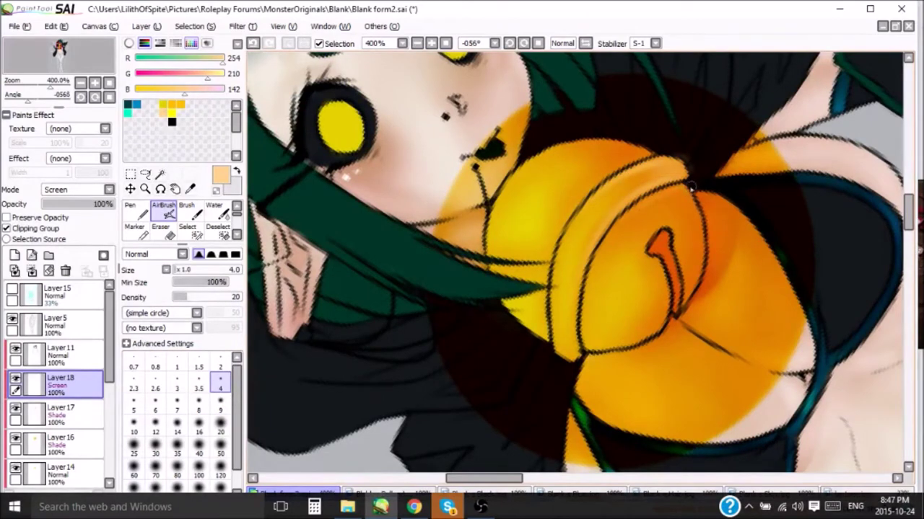
Step: Airbrush pale highlights across the top of the bell on the Screen layer
left_click(220, 446)
left_click_drag(671, 166, 555, 108)
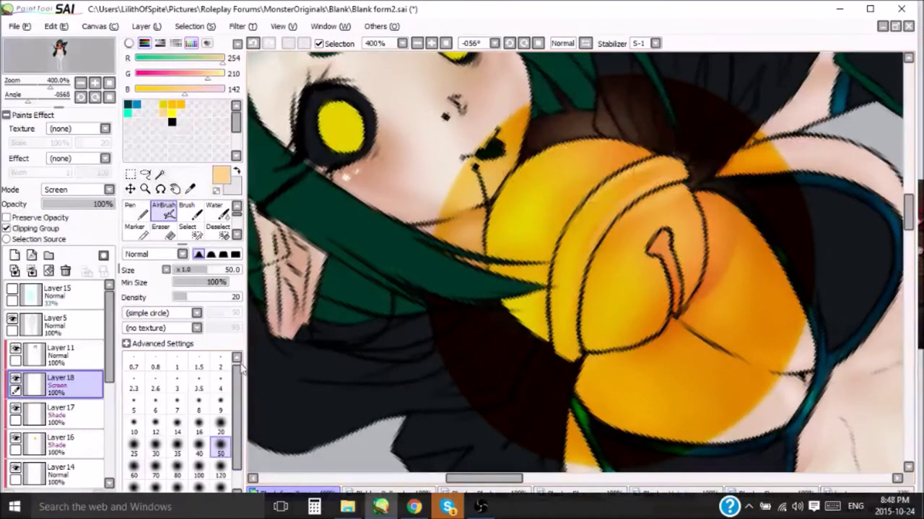
left_click(221, 404)
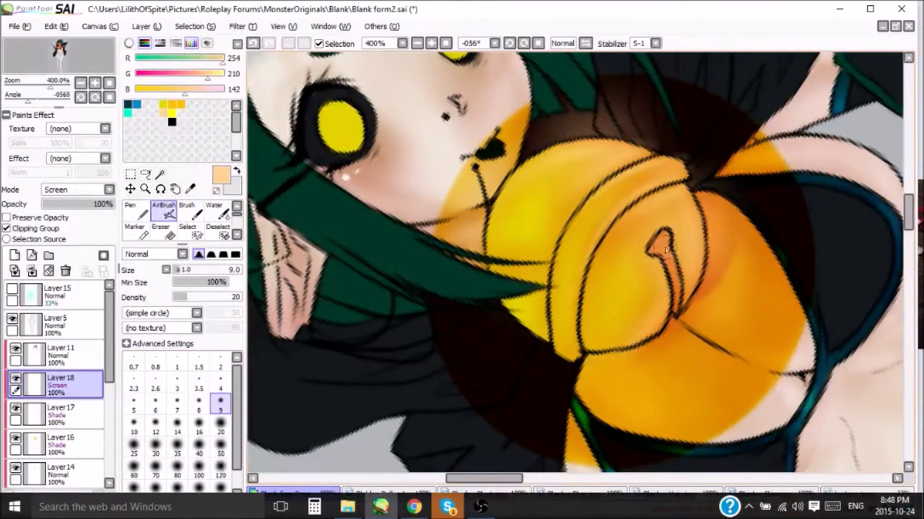
Step: Add a bright yellow glow over the bell on a Luminosity layer, then reset rotation and zoom out
left_click(172, 105)
left_click(15, 255)
left_click(78, 190)
left_click(72, 231)
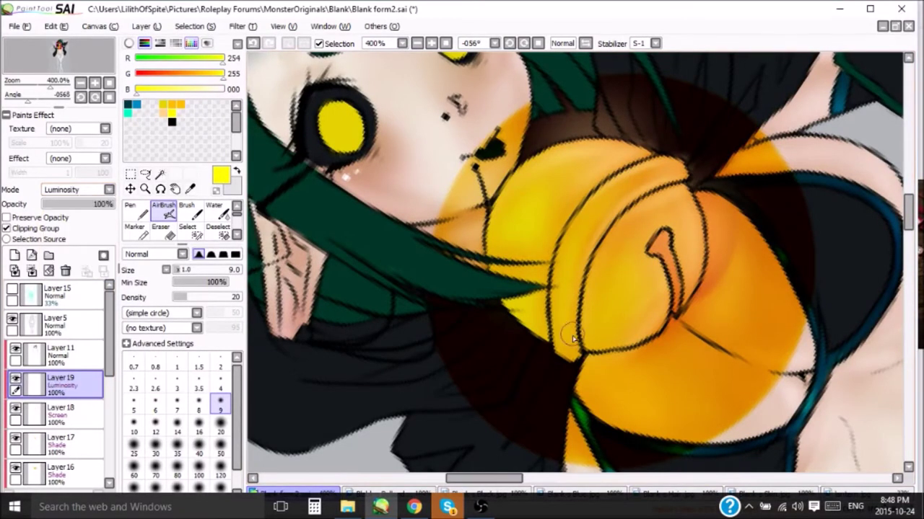
left_click_drag(456, 236, 402, 288)
key("Delete")
key("Home")
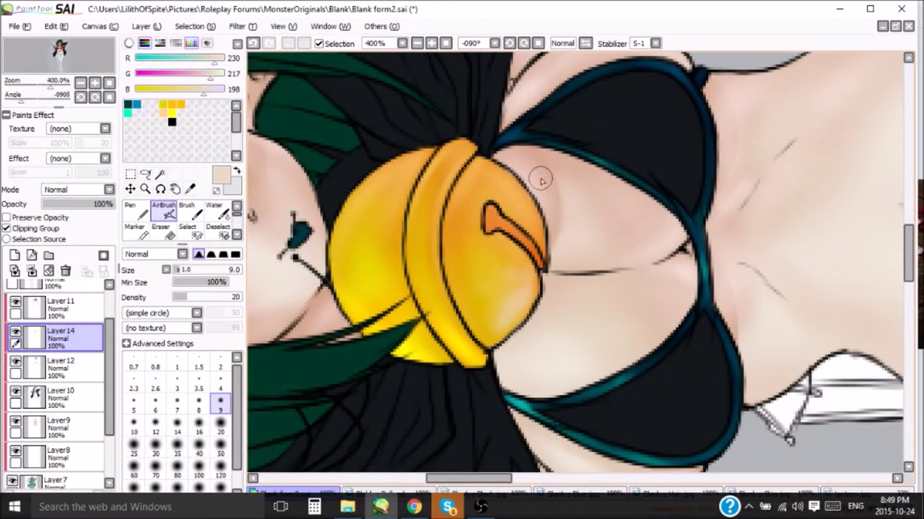
left_click(542, 181, "alt")
left_click(508, 349, "alt")
key("ctrl+z")
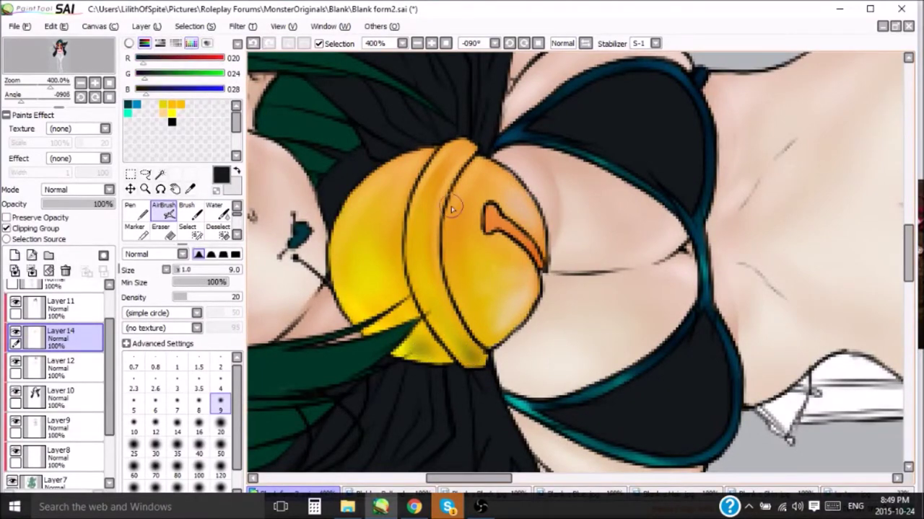
left_click(382, 369, "alt")
left_click_drag(414, 318, 337, 337)
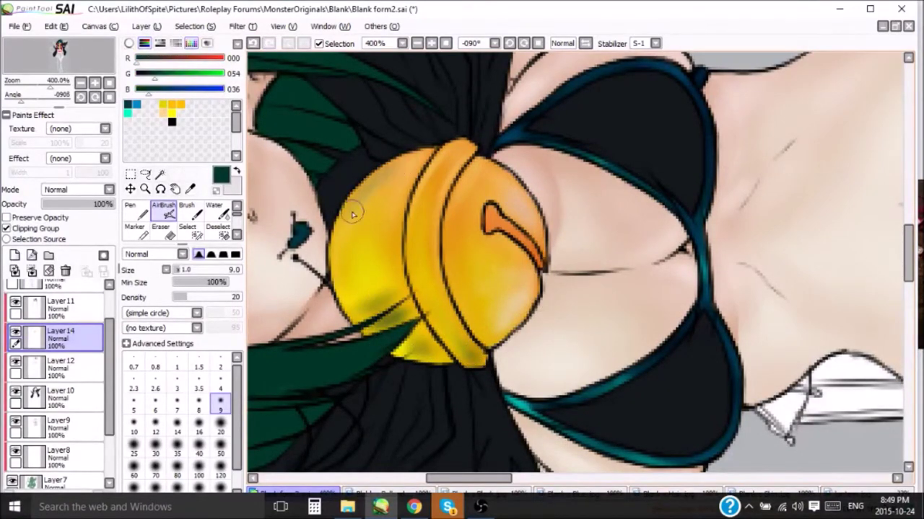
left_click(412, 167, "alt")
left_click(108, 85)
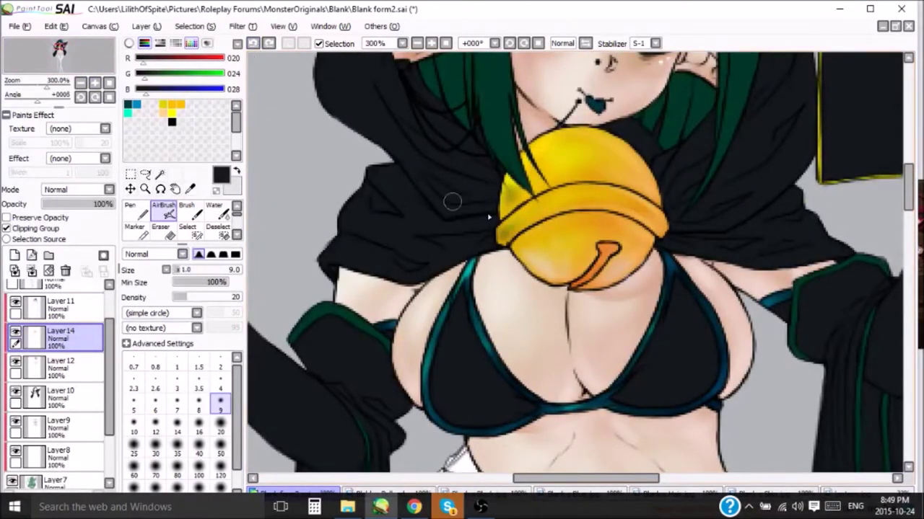
scroll(685, 281, "up", 3)
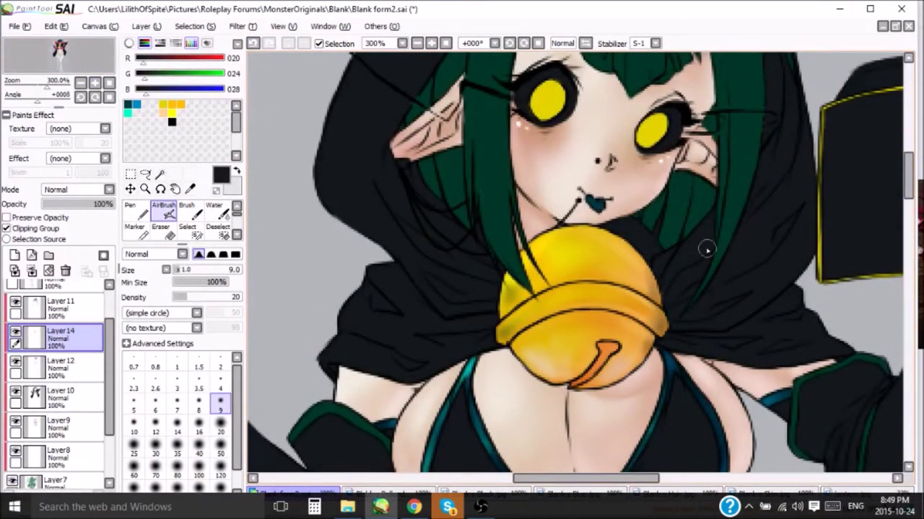
left_click(581, 210, "alt")
scroll(440, 247, "down", 5)
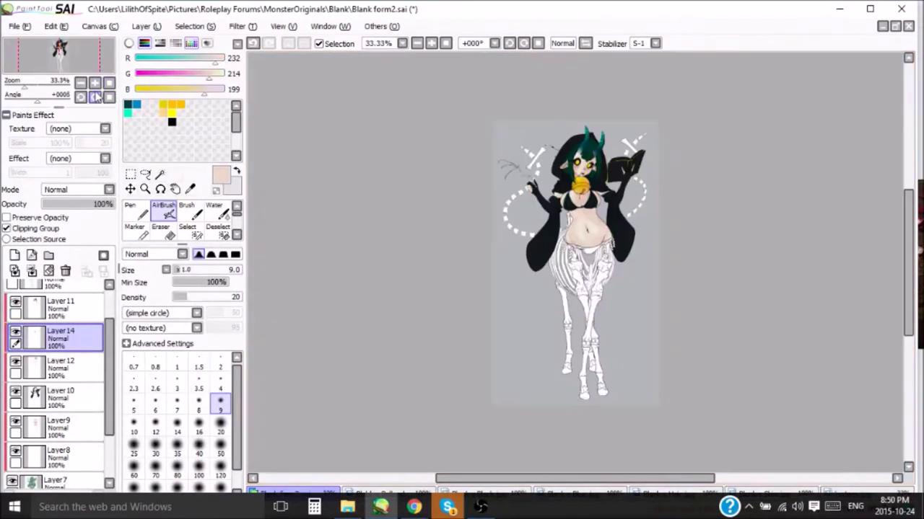
scroll(419, 224, "up", 5)
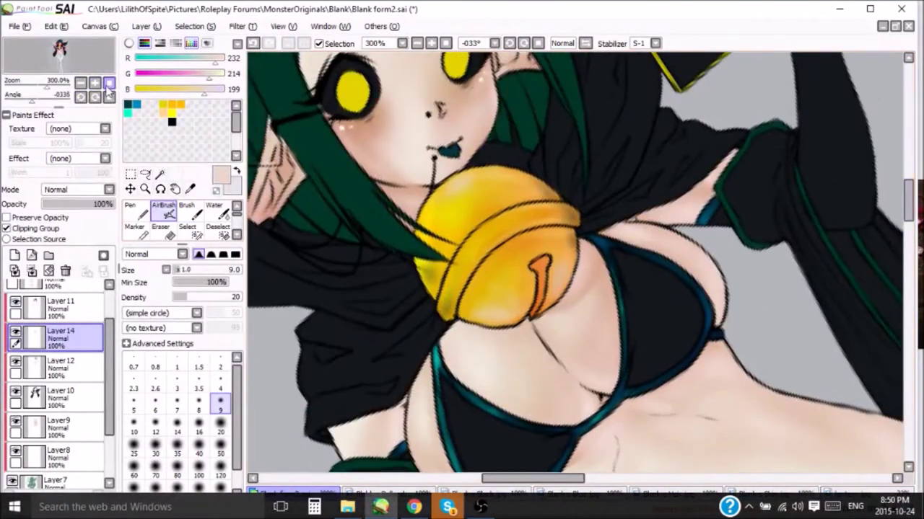
scroll(575, 262, "down", 4)
scroll(575, 262, "up", 4)
scroll(575, 262, "up", 2)
left_click(14, 255)
Step: On a Shade layer, airbrush both yellow irises toward orange
left_click(76, 189)
left_click(75, 250)
left_click(173, 104)
left_click_drag(542, 216, 515, 245)
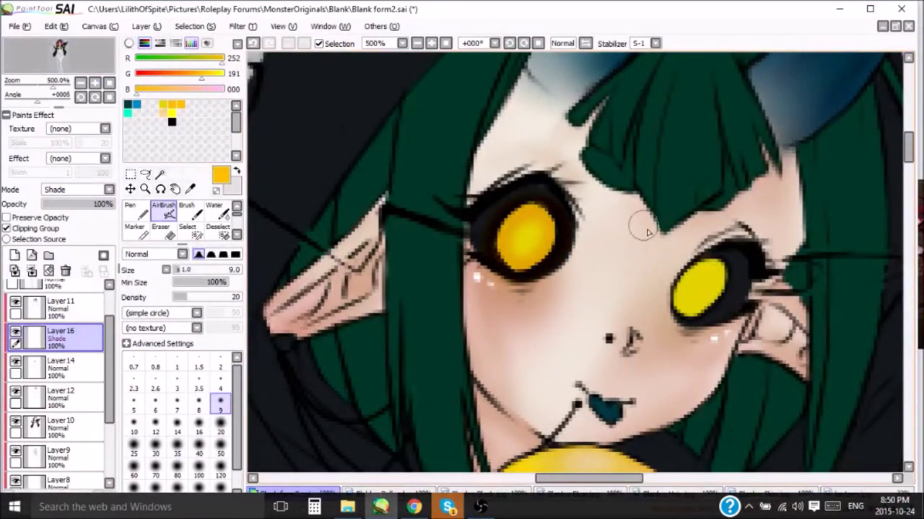
left_click_drag(689, 303, 714, 274)
scroll(575, 262, "down", 4)
scroll(575, 262, "up", 4)
Step: Add a second Shade layer with a size-4 brush and a light peach colour
left_click(14, 255)
left_click(76, 189)
left_click(76, 249)
left_click(220, 389)
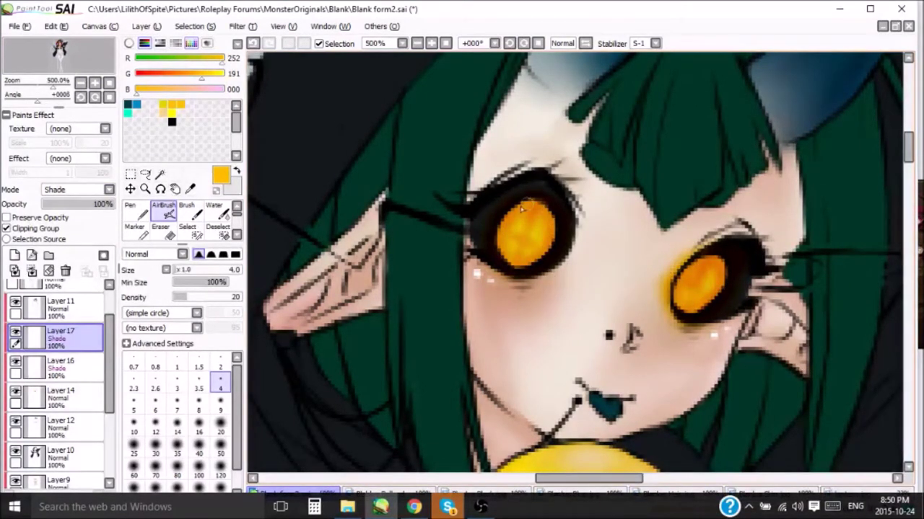
scroll(518, 215, "down", 4)
scroll(518, 215, "up", 4)
left_click(165, 108)
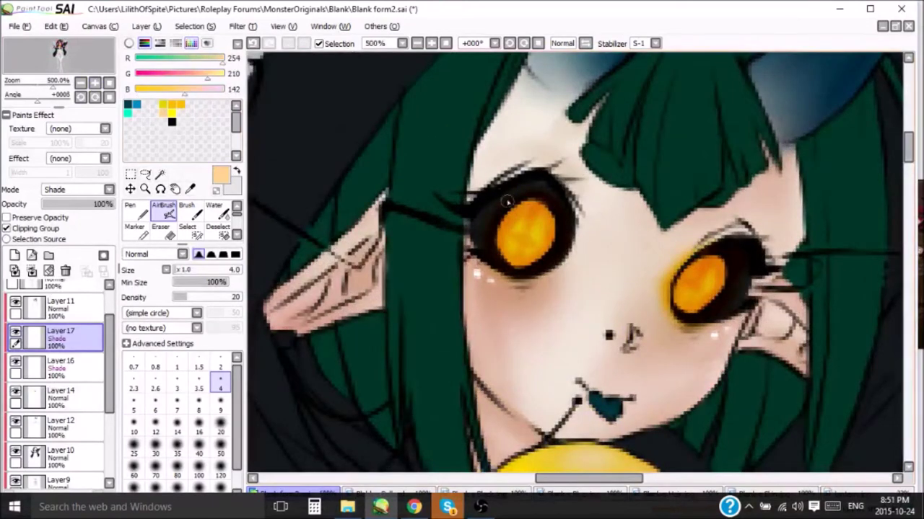
Step: Add Screen and Luminosity layers and airbrush a bright yellow glow onto both eyes at size 20
left_click(14, 255)
left_click(76, 189)
left_click(72, 209)
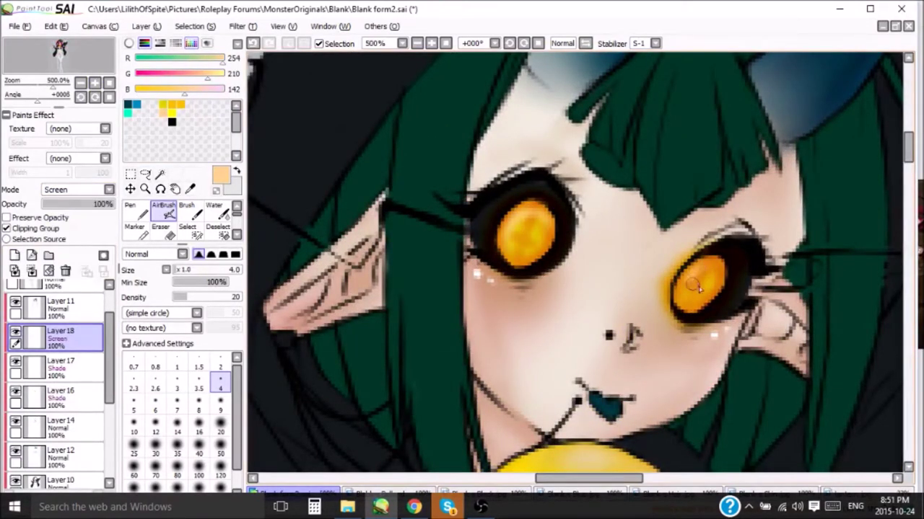
left_click(178, 106)
left_click(14, 255)
left_click(75, 189)
left_click(221, 426)
left_click_drag(505, 224, 530, 252)
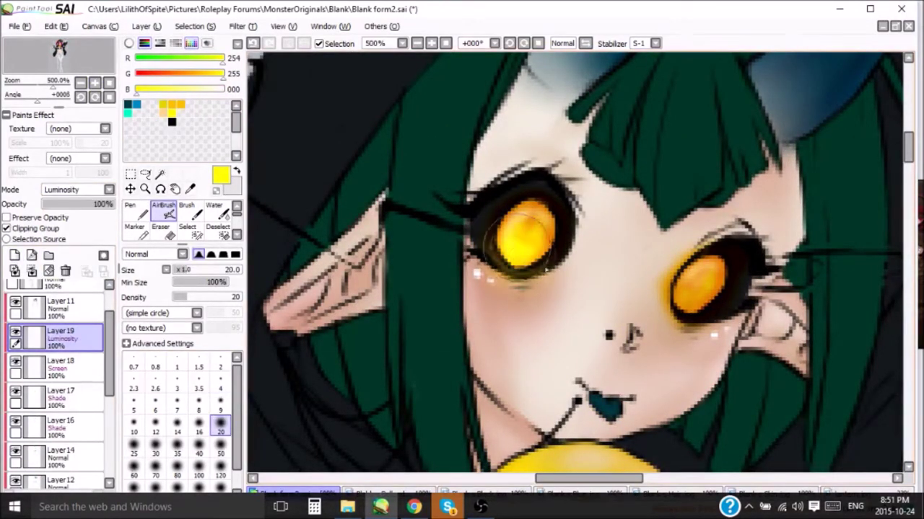
left_click_drag(693, 281, 652, 318)
Step: On an Overlay layer, darken both eyes with small black pen strokes toward deep orange
left_click(14, 254)
left_click(76, 190)
left_click(72, 220)
left_click(172, 121)
left_click(134, 209)
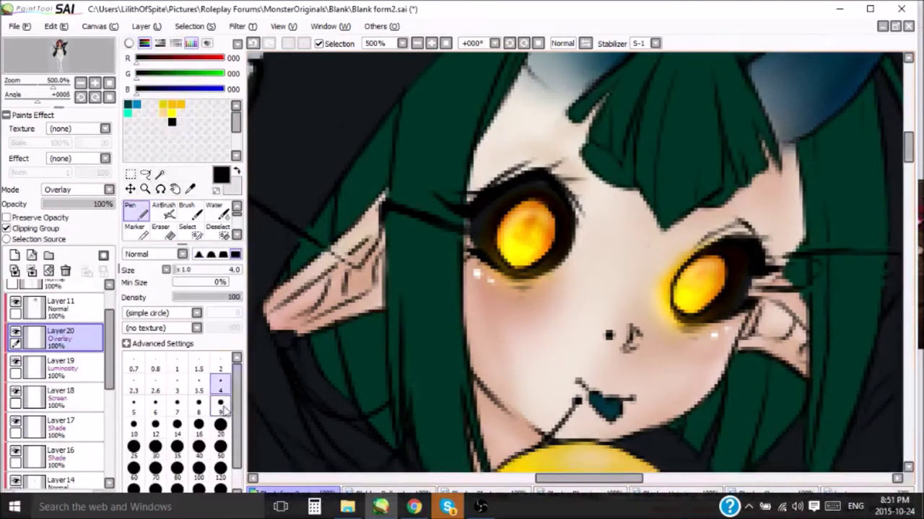
left_click_drag(527, 213, 537, 249)
left_click_drag(682, 292, 667, 318)
scroll(668, 318, "down", 5)
scroll(577, 217, "up", 3)
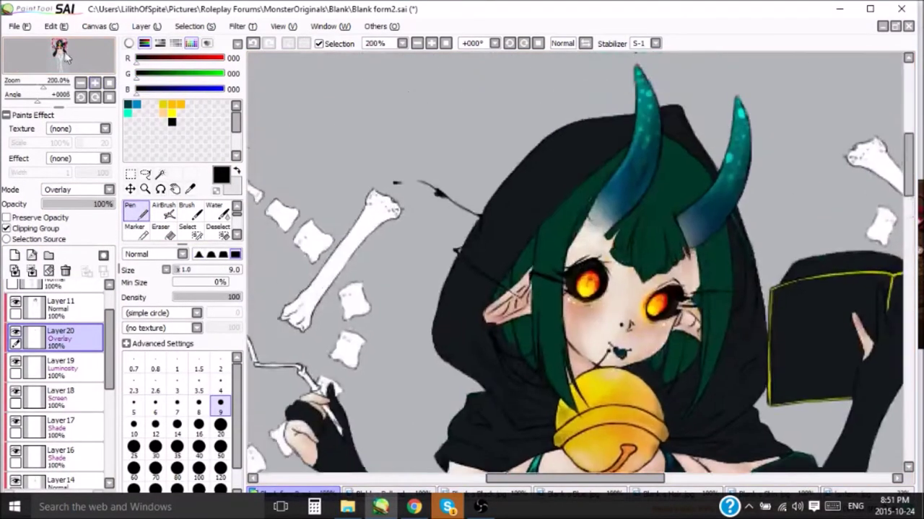
scroll(577, 217, "up", 2)
Step: Return to the Screen highlight layer with the smallest eraser, then step back to the base colour layer
left_click(65, 395)
left_click(160, 231)
left_click(177, 365)
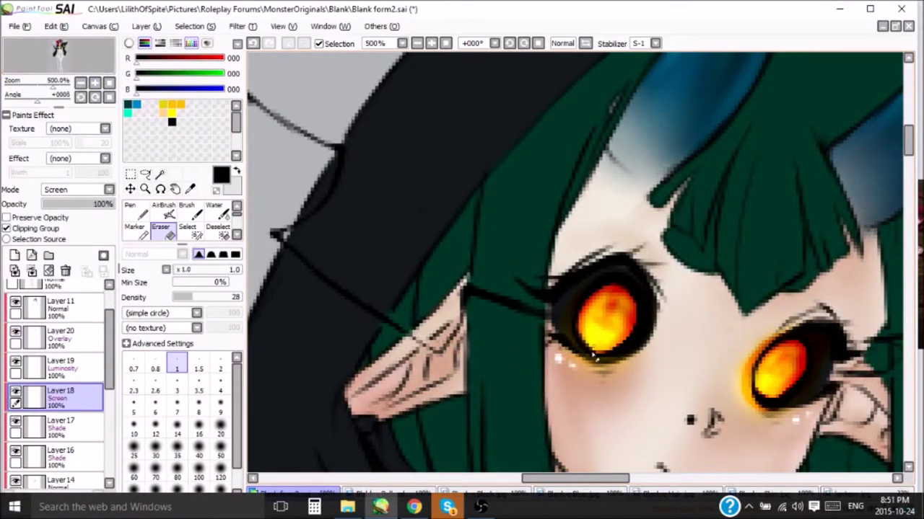
key("Up")
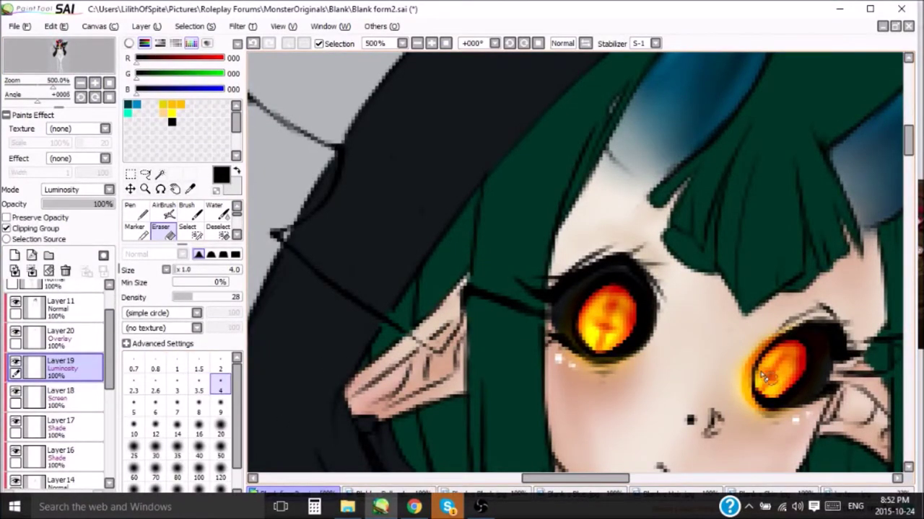
scroll(765, 375, "down", 5)
scroll(577, 216, "up", 3)
key("Down")
key("Down")
key("Down")
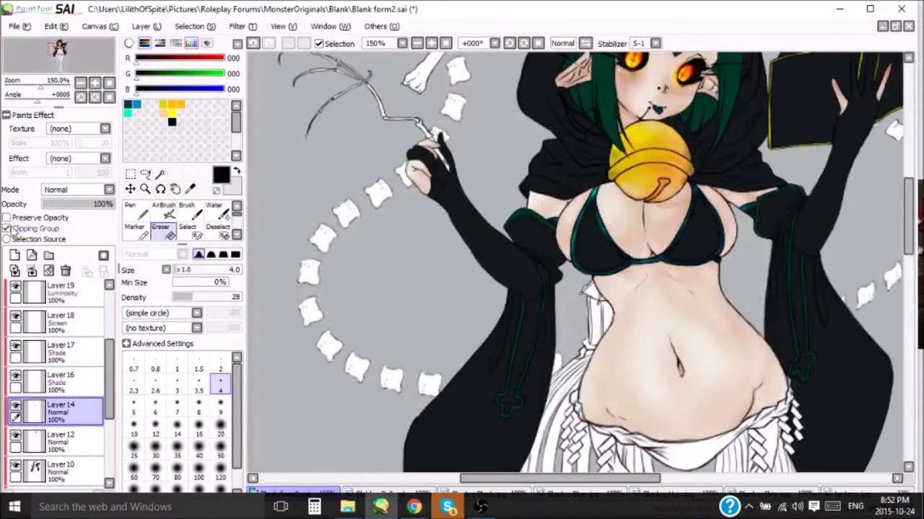
Step: On the first Shade layer, airbrush dark shading along the book's bottom, top and left edges
left_click(7, 229)
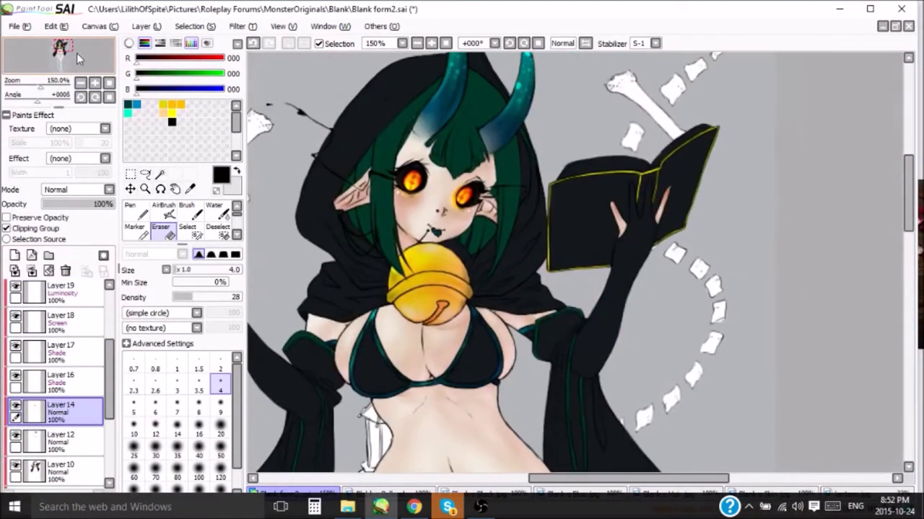
left_click(61, 376)
left_click(164, 210)
left_click_drag(685, 261, 560, 276)
scroll(902, 256, "up", 4)
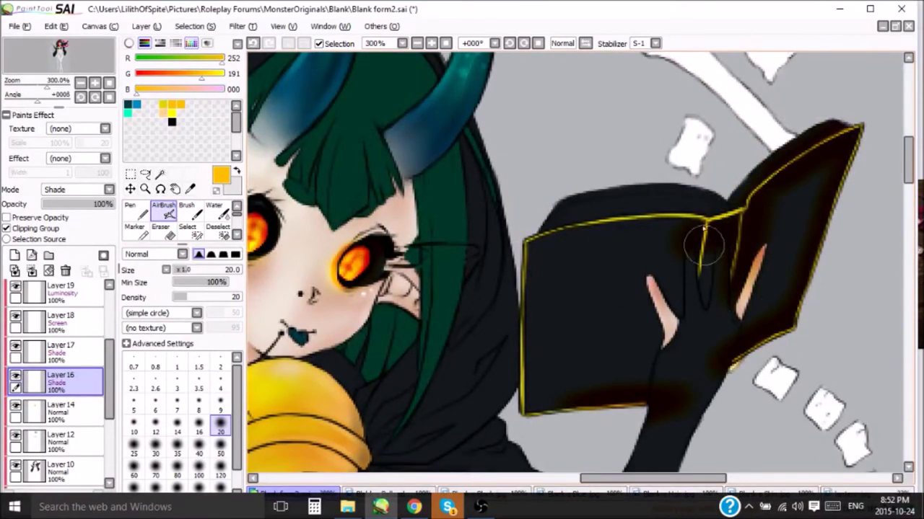
left_click_drag(714, 220, 584, 213)
left_click_drag(531, 288, 530, 399)
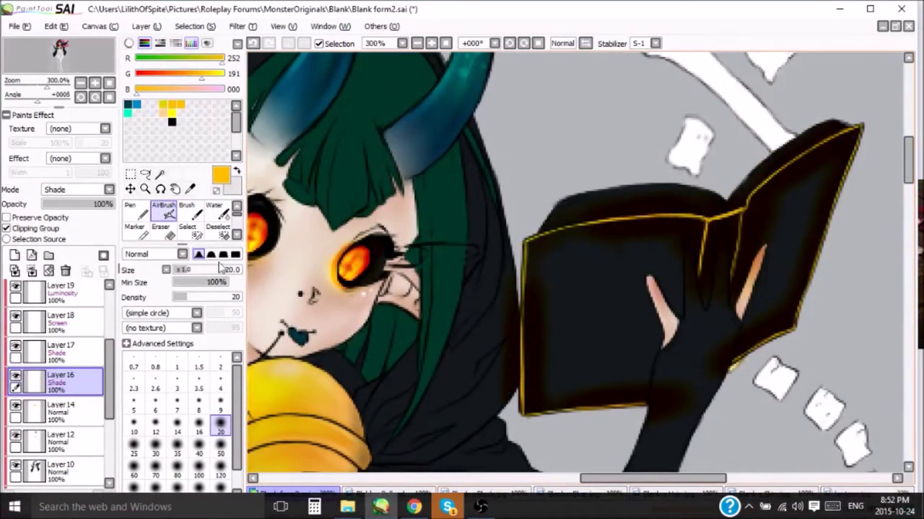
Step: Add a warm Screen glow and a yellow Luminosity glow along the book's edges, then merge the layers down
left_click(61, 349)
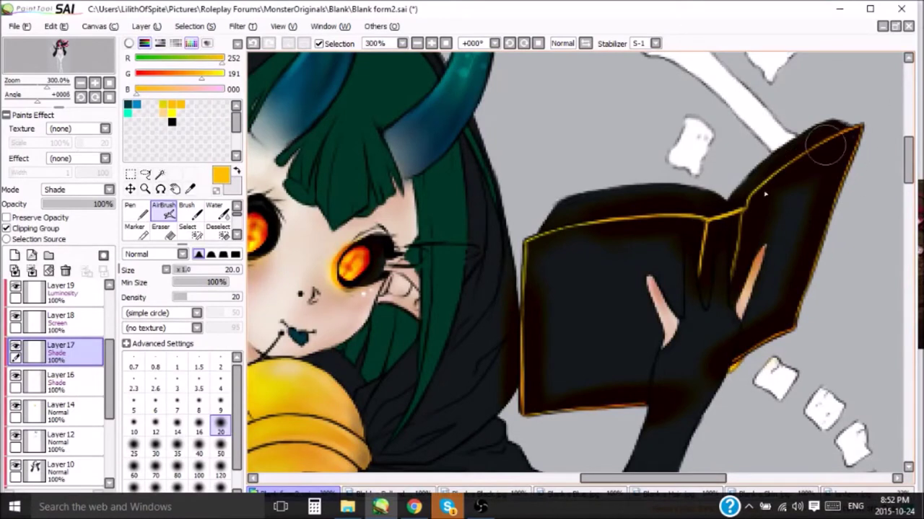
left_click(60, 320)
left_click_drag(635, 397, 697, 396)
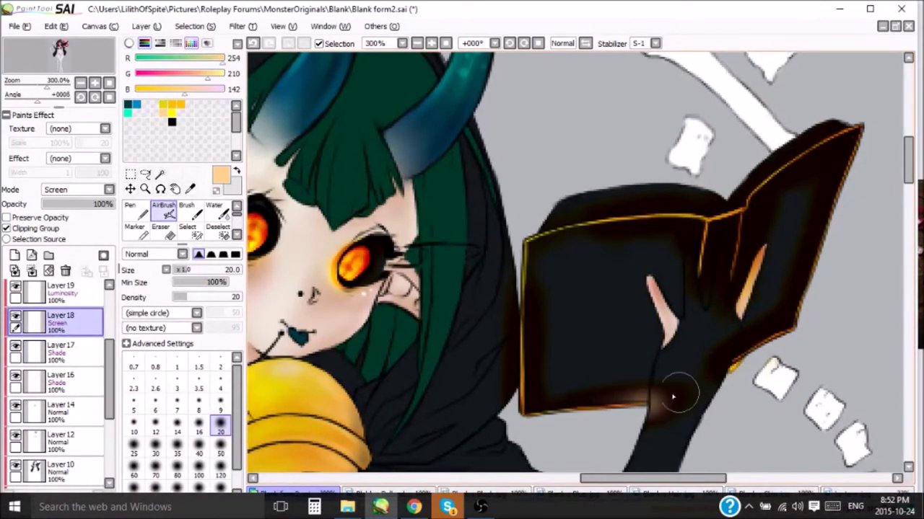
left_click(173, 105)
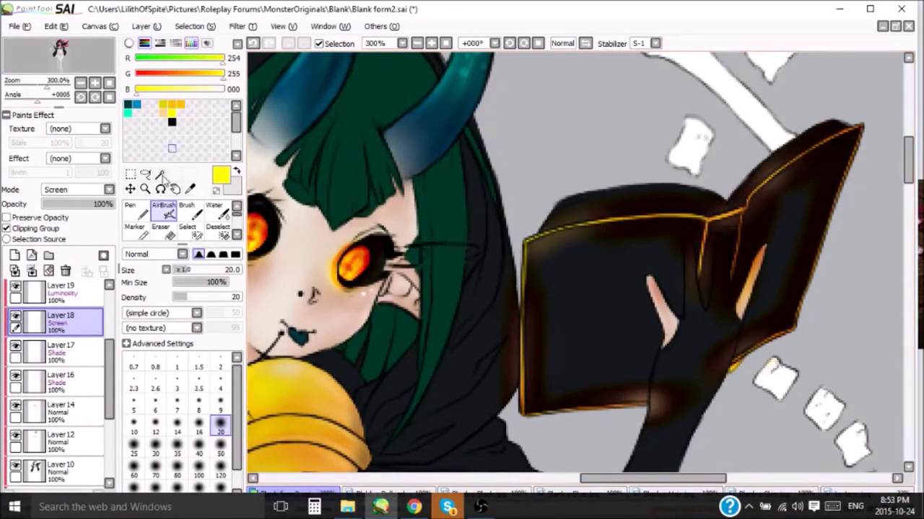
left_click(61, 286)
left_click_drag(594, 212, 505, 252)
left_click(65, 271)
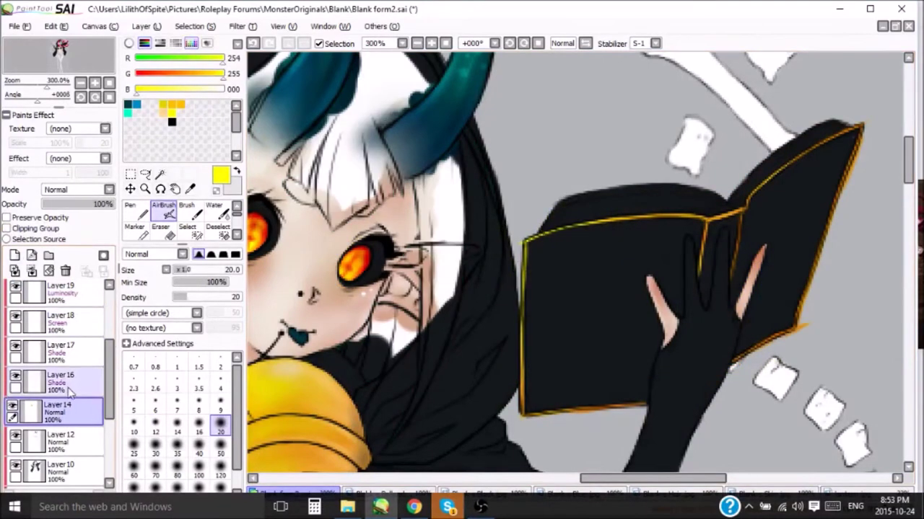
scroll(108, 347, "up", 2)
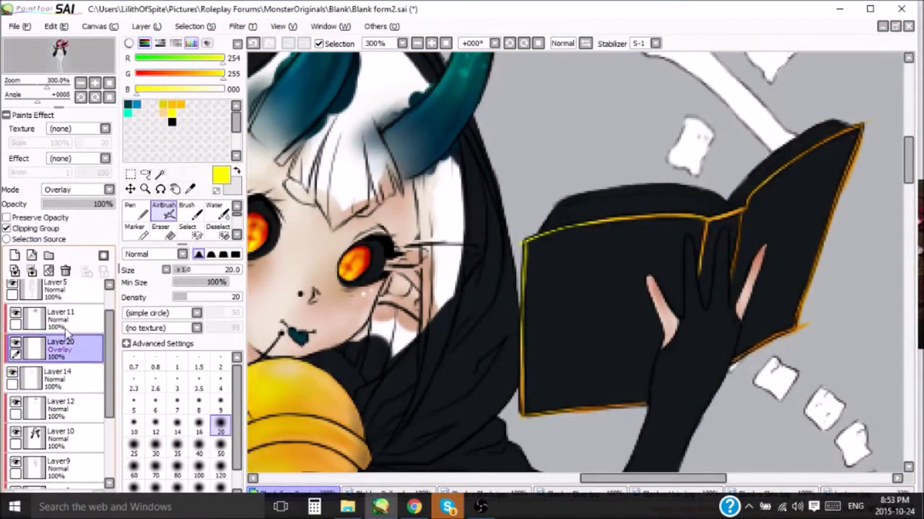
Step: On a new Overlay layer, paint black pen strokes over the bell and lower opacity to about a third
left_click(109, 82)
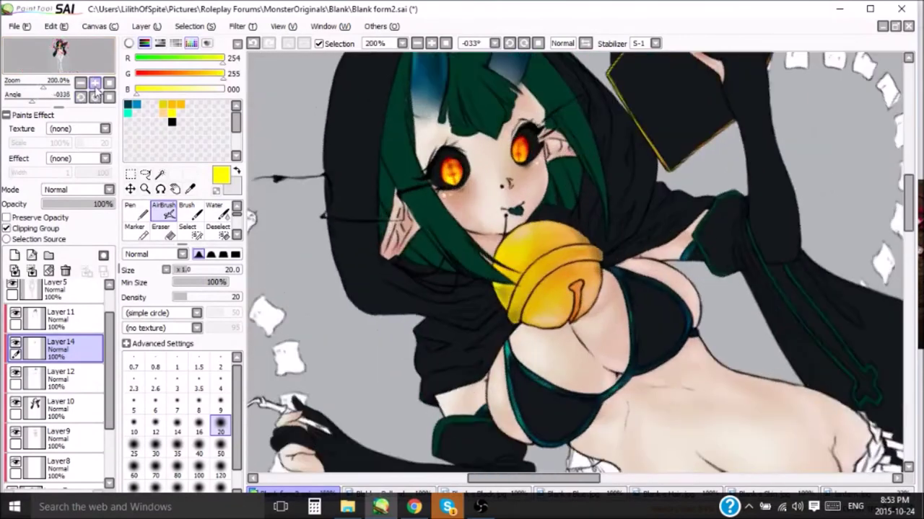
left_click(14, 256)
left_click(72, 190)
left_click(58, 232)
left_click(172, 121)
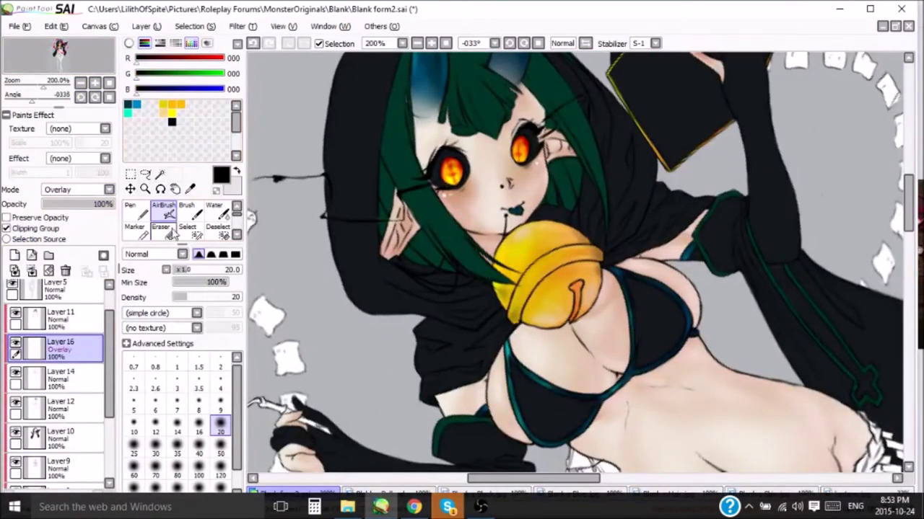
left_click(131, 211)
left_click_drag(563, 303, 505, 238)
left_click_drag(112, 204, 69, 204)
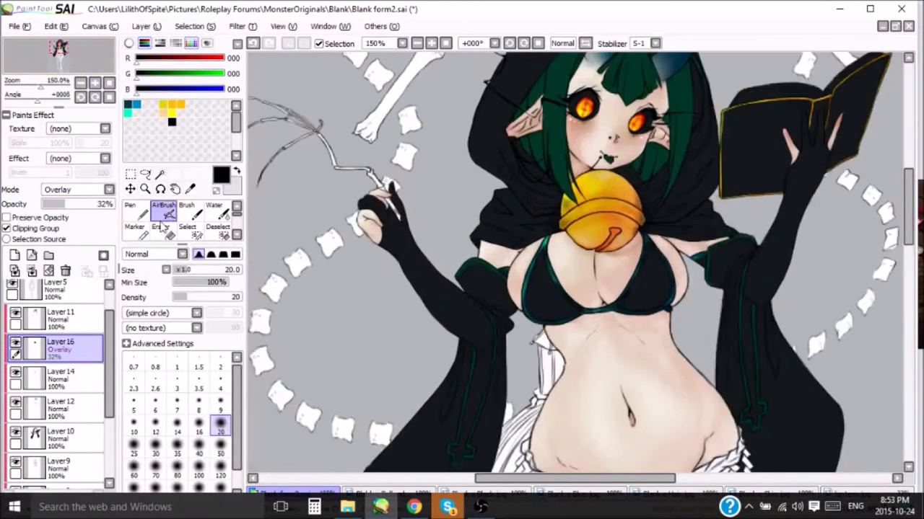
Step: Erase excess overlay with a size-50 eraser and restore full layer opacity
left_click(160, 231)
left_click(221, 454)
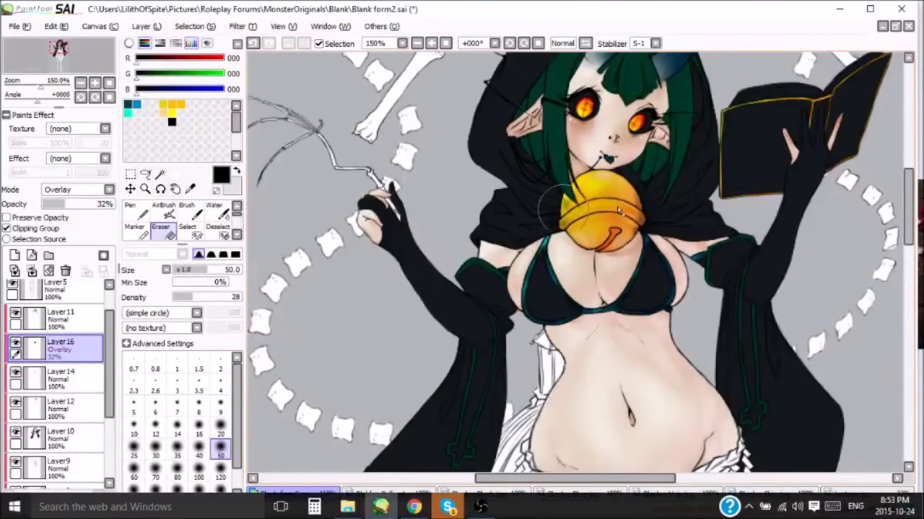
left_click_drag(70, 207, 115, 204)
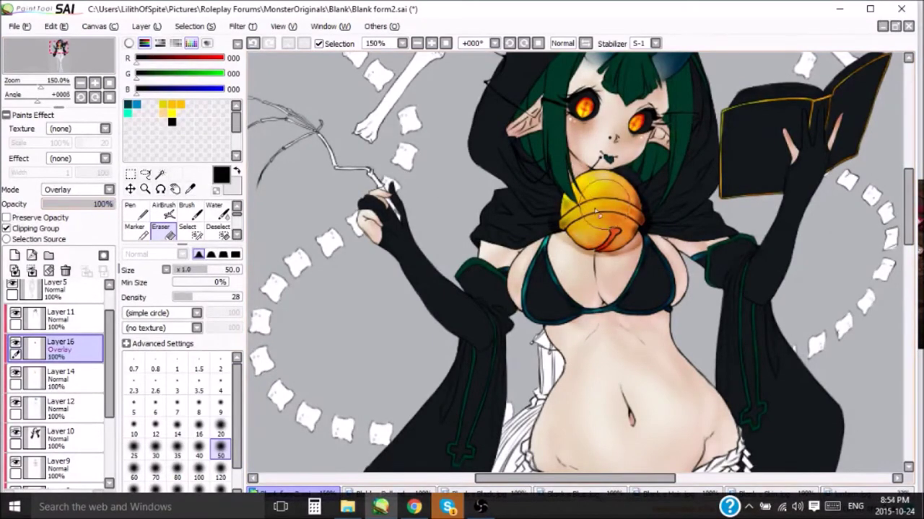
left_click(94, 97)
left_click(95, 82)
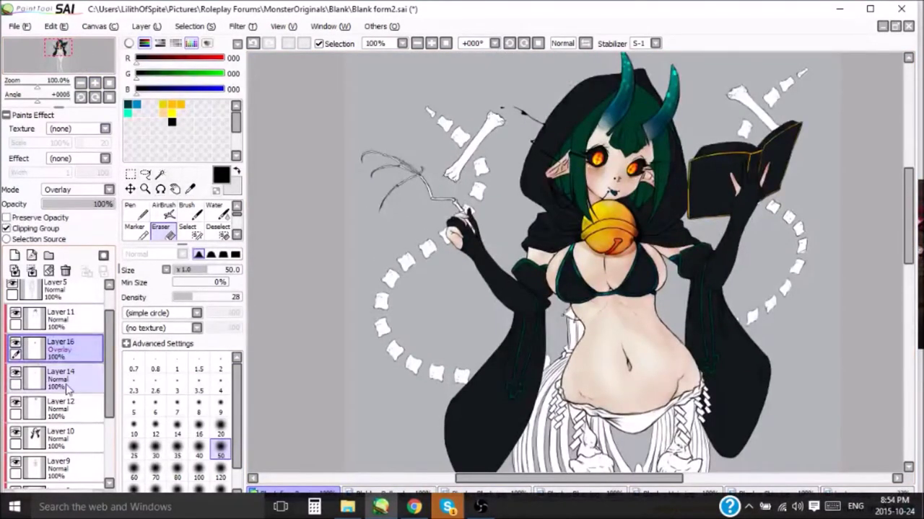
Step: Merge the overlay down into Layer 14, view the figure at 75%, and switch to Blank-s Hair.jpg
left_click(32, 272)
left_click_drag(910, 238, 910, 216)
left_click(81, 82)
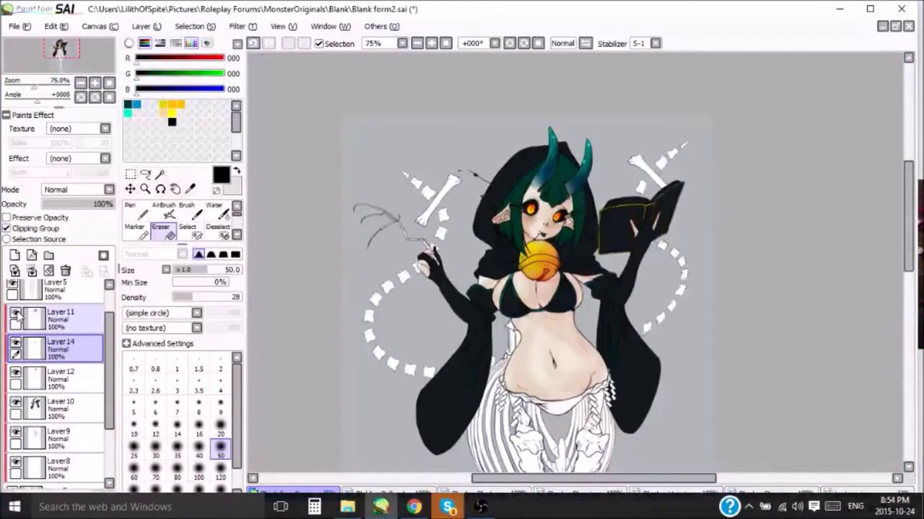
left_click(675, 494)
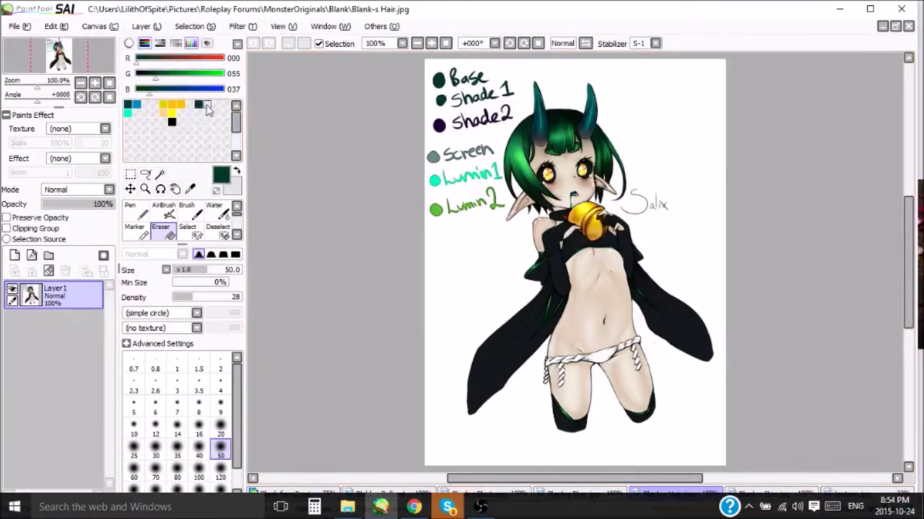
Step: Sample the hair greens from the reference dots, ending on dark green (0, 55, 37), and return to Blank form2.sai
left_click(432, 157, "alt")
left_click(434, 179, "alt")
left_click(436, 210, "alt")
left_click(392, 493)
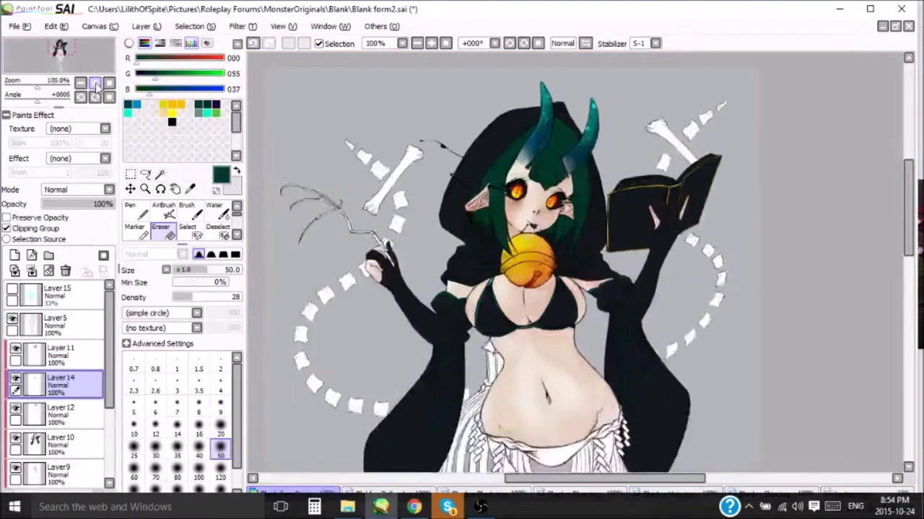
Step: Add a Shade-mode layer above Layer 11 with a smaller brush and the airbrush
left_click(14, 254)
scroll(346, 330, "up", 1)
left_click(220, 408)
left_click(75, 190)
scroll(837, 208, "up", 2)
left_click(164, 212)
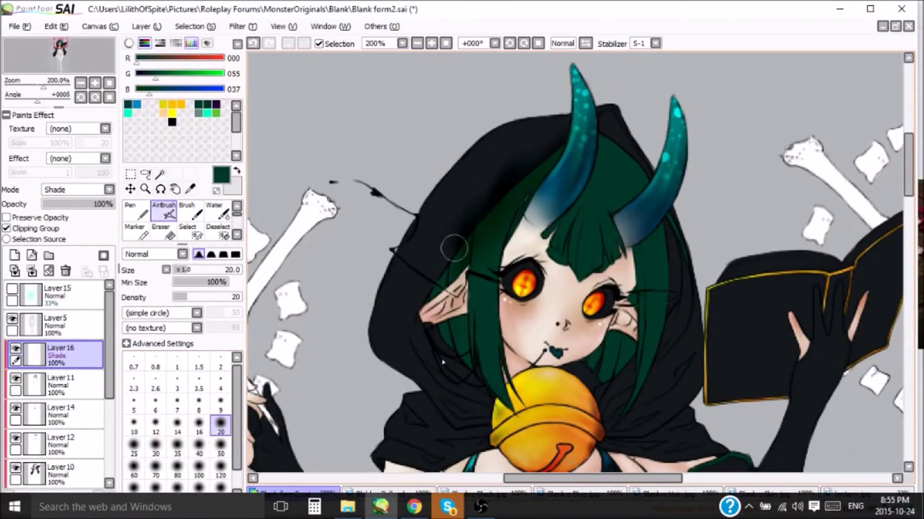
Step: Set the airbrush to low opacity and small sizes for faint dark-green hair shading
left_click(220, 453)
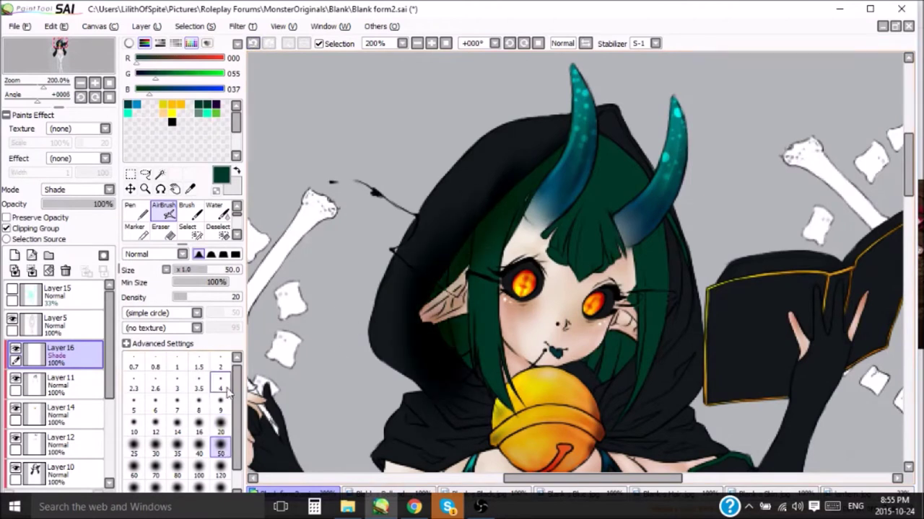
left_click(220, 367)
left_click(70, 204)
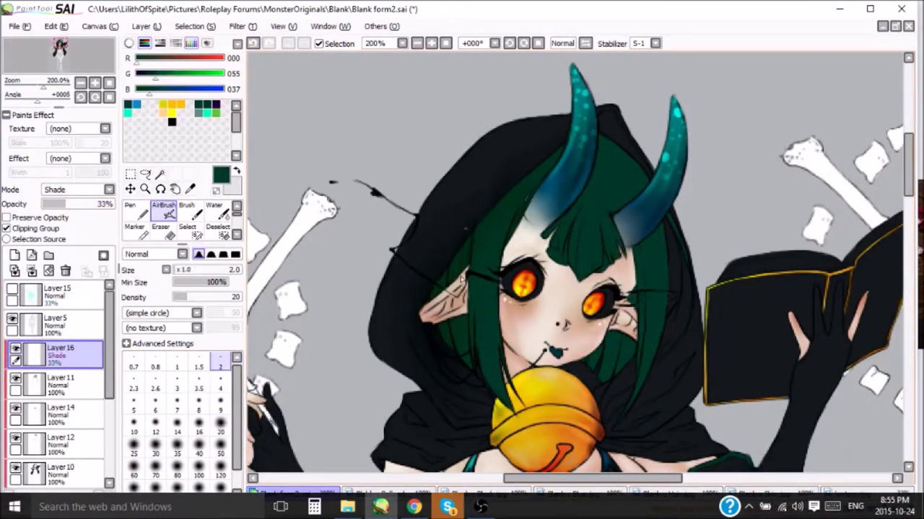
left_click(220, 389)
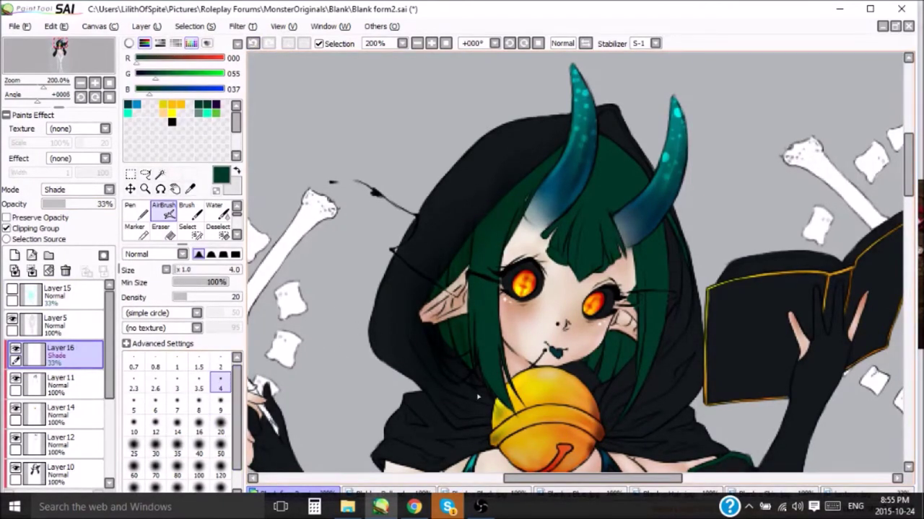
left_click(220, 410)
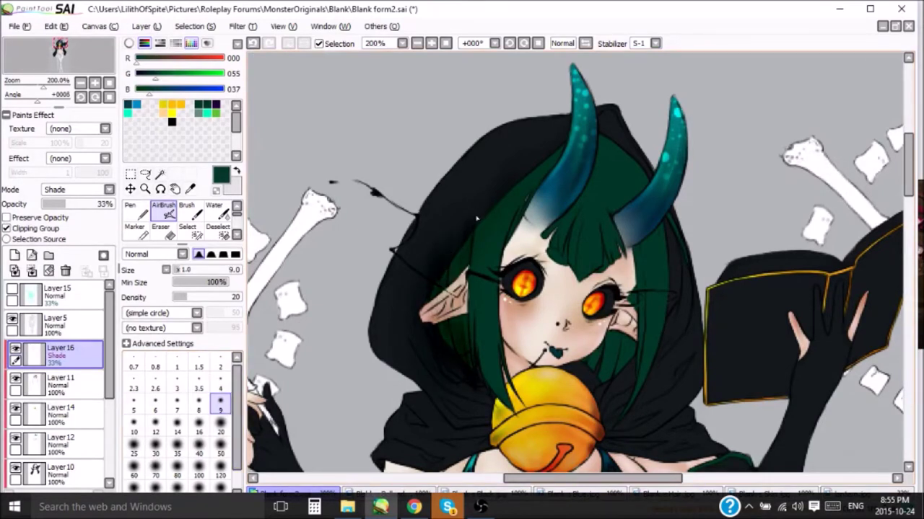
left_click(55, 205)
left_click(220, 367)
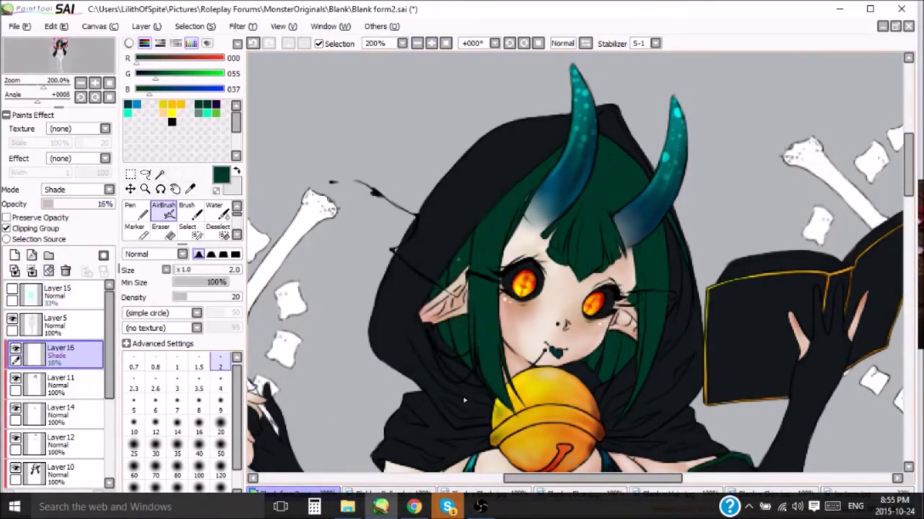
Step: Airbrush broad, soft dark-green shadows across the hair with enlarged brush sizes
key("bracketright")
key("bracketright")
key("bracketright")
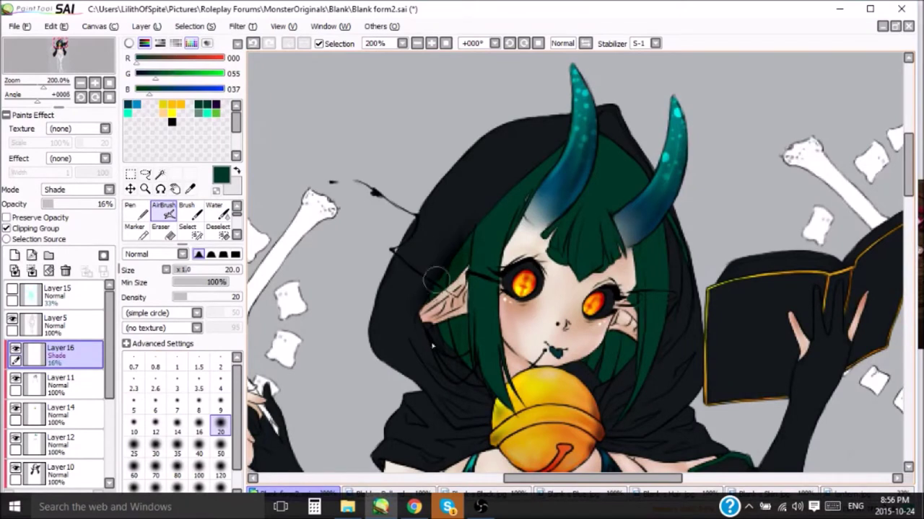
key("bracketright")
key("bracketright")
key("bracketright")
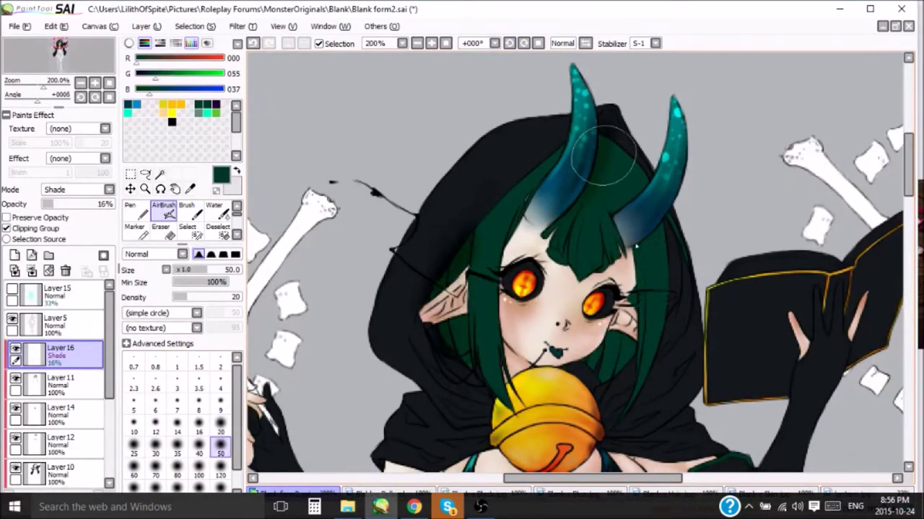
left_click(220, 410)
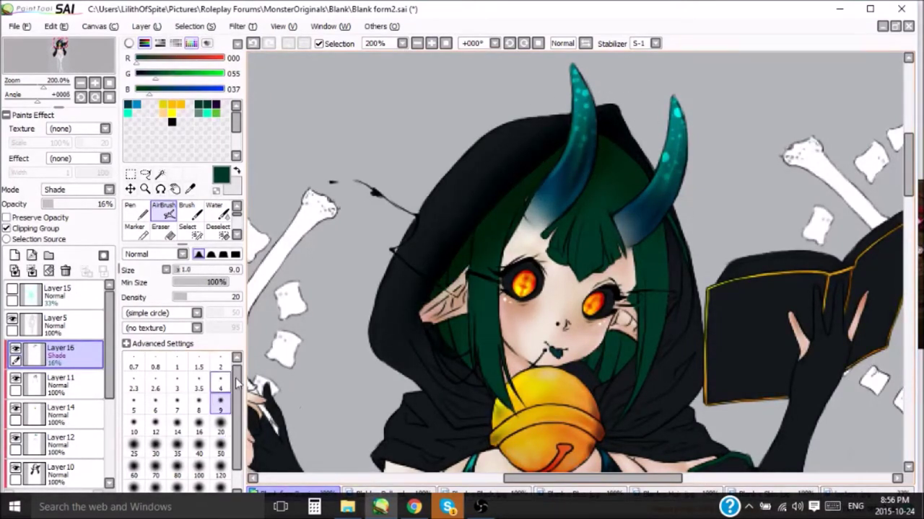
key("bracketleft")
key("bracketleft")
key("bracketleft")
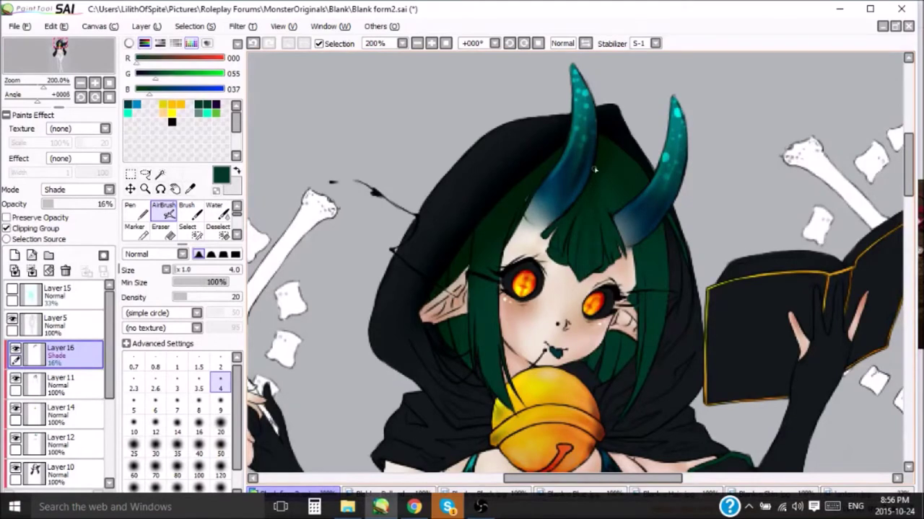
key("bracketright")
key("bracketright")
key("bracketright")
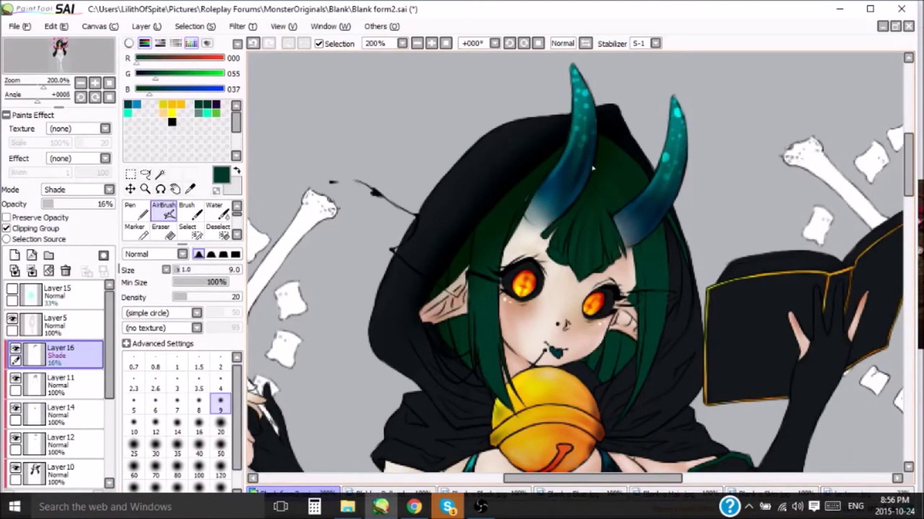
key("bracketright")
key("bracketright")
key("bracketright")
key("bracketleft")
key("bracketleft")
key("bracketleft")
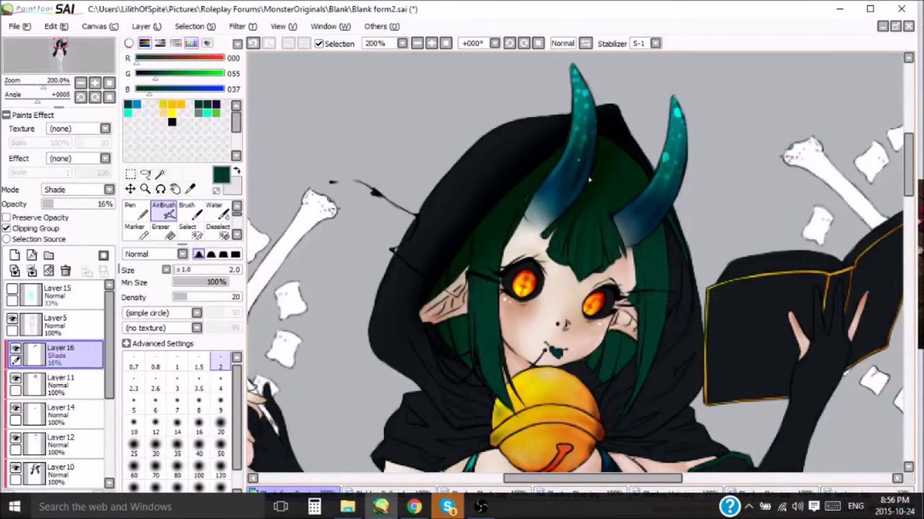
scroll(614, 180, "down", 3)
scroll(614, 181, "up", 5)
Step: Refine the dark-green shading around the face and hood, alternating tiny and large brushes
key("bracketright")
key("bracketright")
key("bracketright")
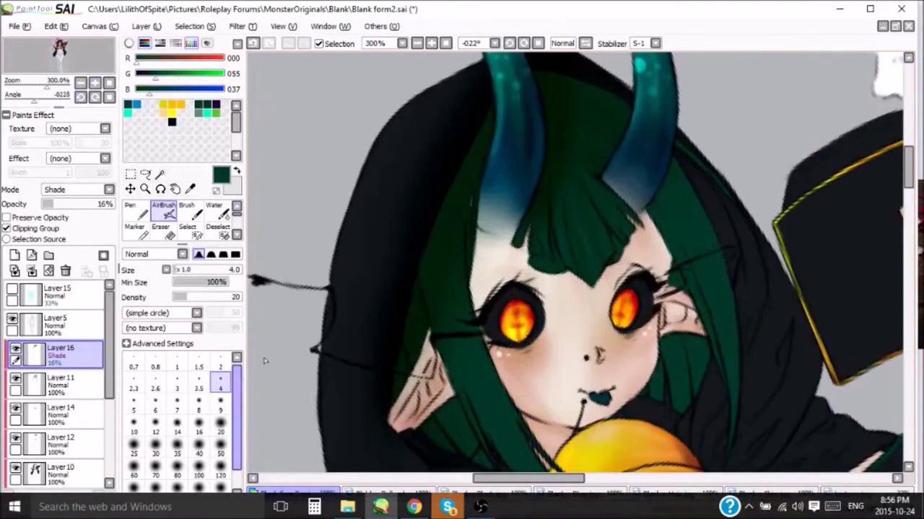
key("bracketright")
key("bracketright")
key("bracketright")
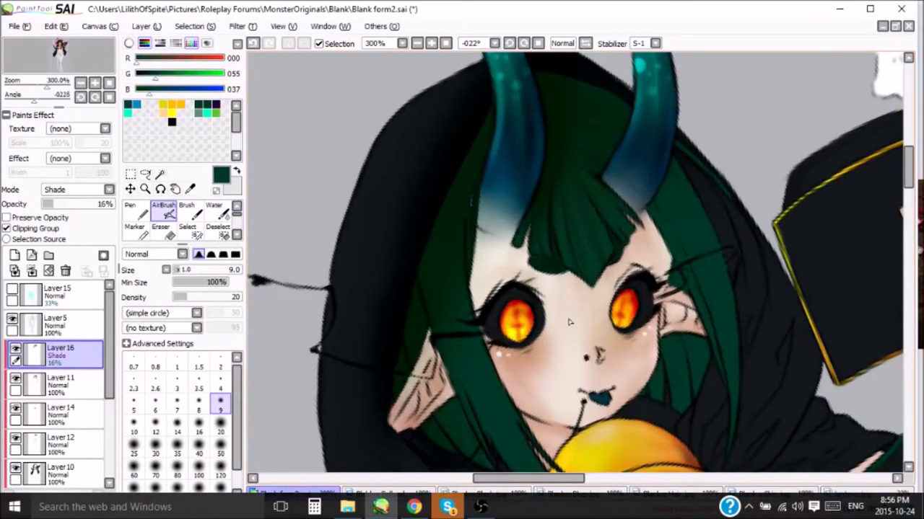
key("bracketright")
key("bracketright")
key("bracketright")
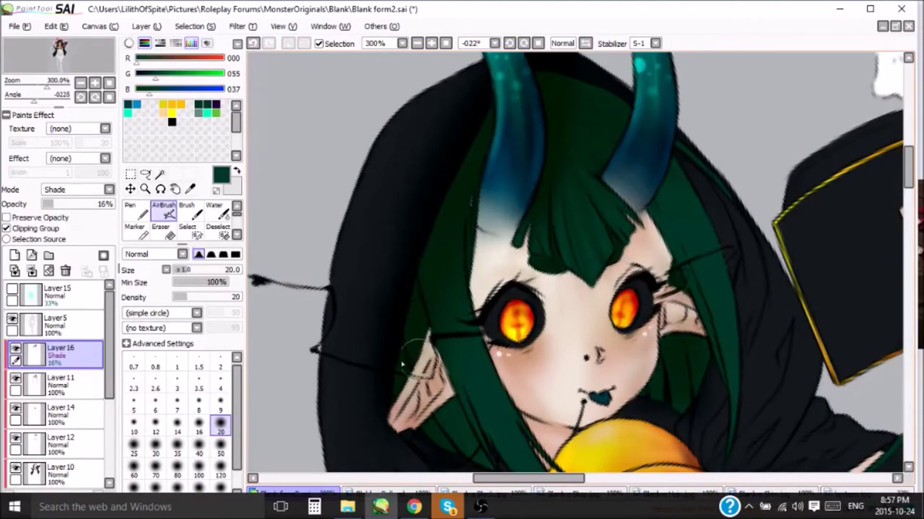
key("Home")
scroll(614, 361, "down", 2)
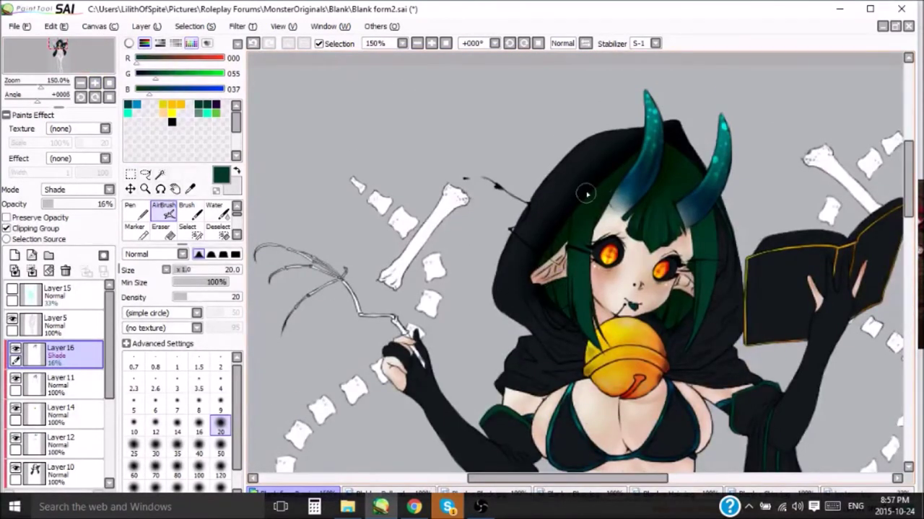
scroll(577, 223, "up", 1)
key("End")
key("bracketleft")
key("bracketleft")
key("bracketleft")
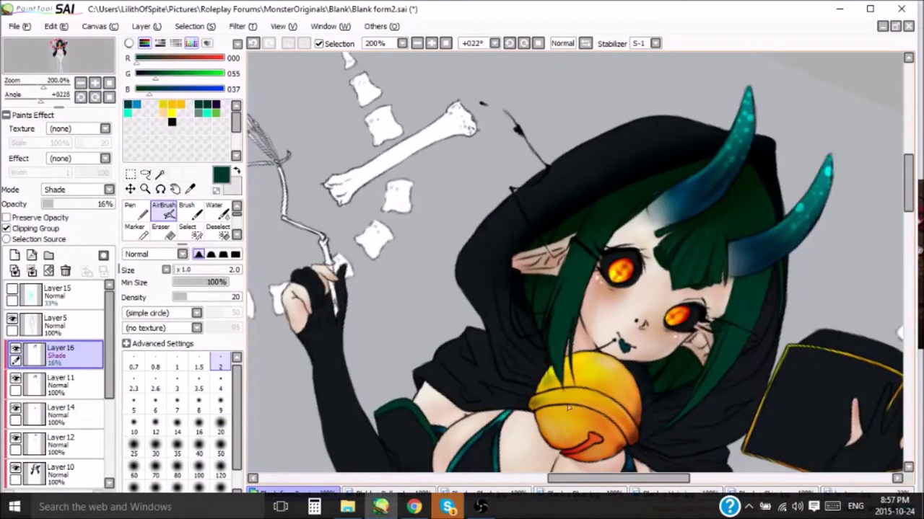
left_click(220, 426)
left_click_drag(778, 271, 626, 268)
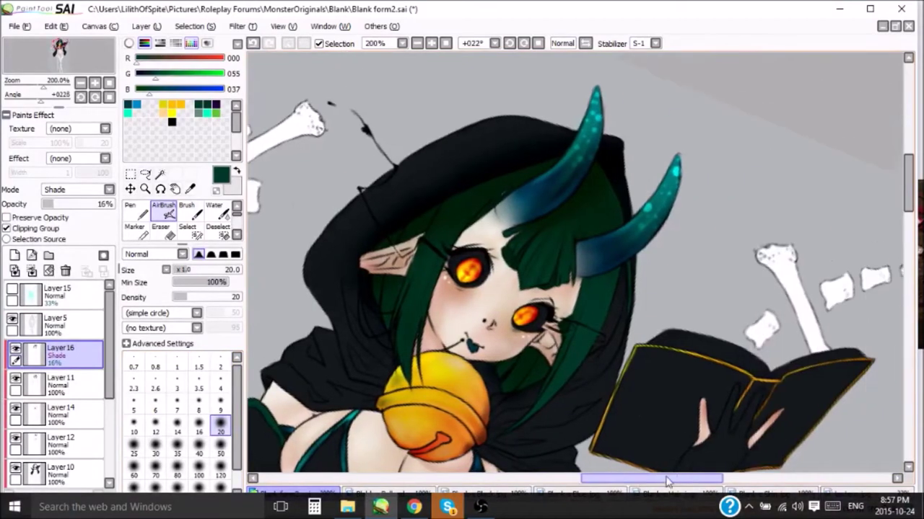
key("bracketleft")
key("bracketleft")
key("bracketleft")
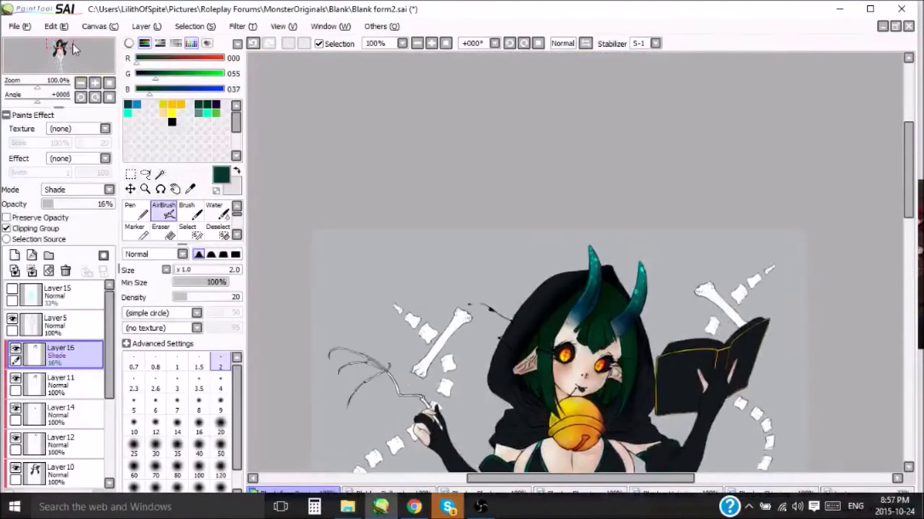
Step: Add a new layer set to Shade blending for extra shading
left_click(14, 255)
left_click(62, 204)
left_click(78, 189)
Step: Set the Shade layer to 25% opacity and airbrush faint dark purple onto the hair's shadowed edges
left_click(29, 268)
left_click(217, 104)
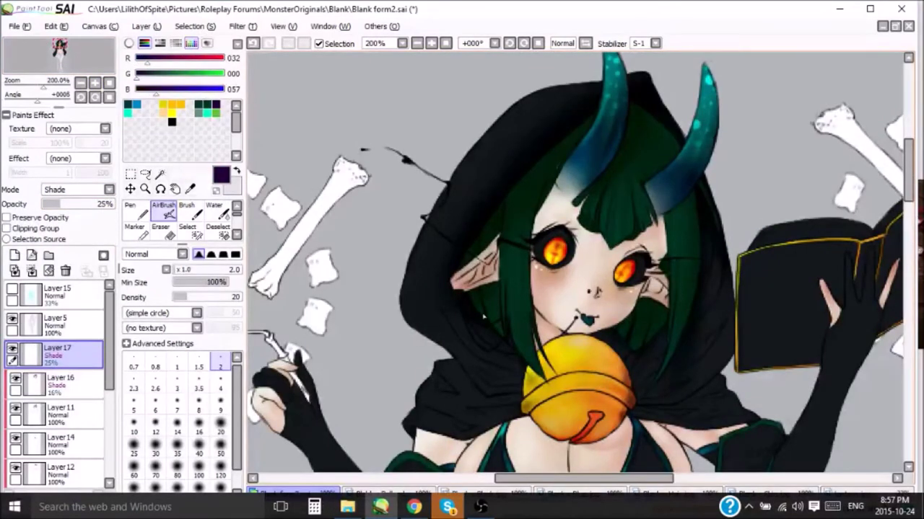
key("bracketright")
key("bracketright")
key("bracketright")
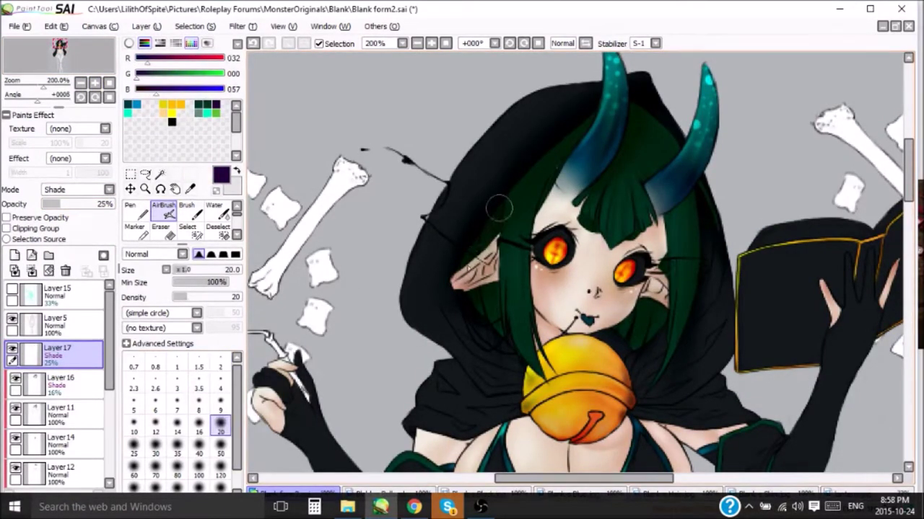
scroll(623, 131, "up", 1)
key("bracketleft")
key("bracketleft")
key("bracketleft")
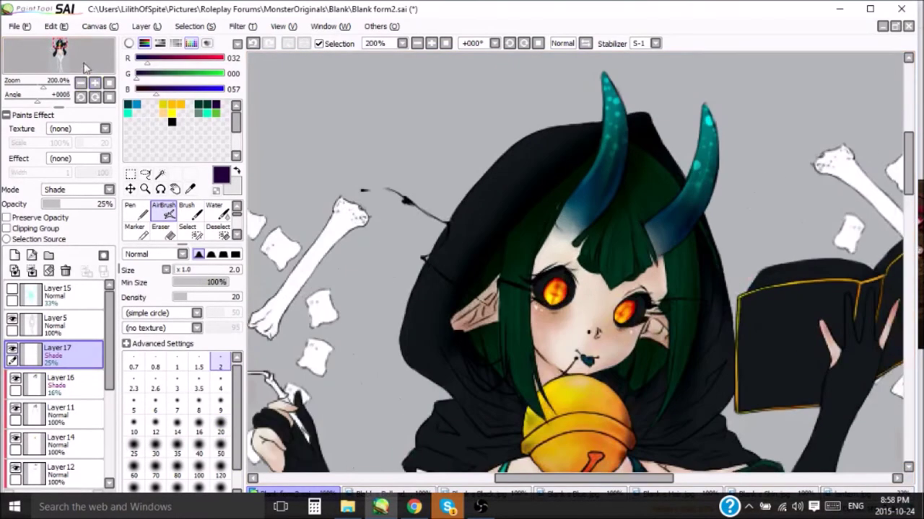
left_click(15, 255)
Step: Airbrush light-green highlights down the hair, undo a bad stroke, and set the layer to 63%
left_click(220, 389)
scroll(572, 124, "up", 1)
left_click_drag(572, 125, 512, 169)
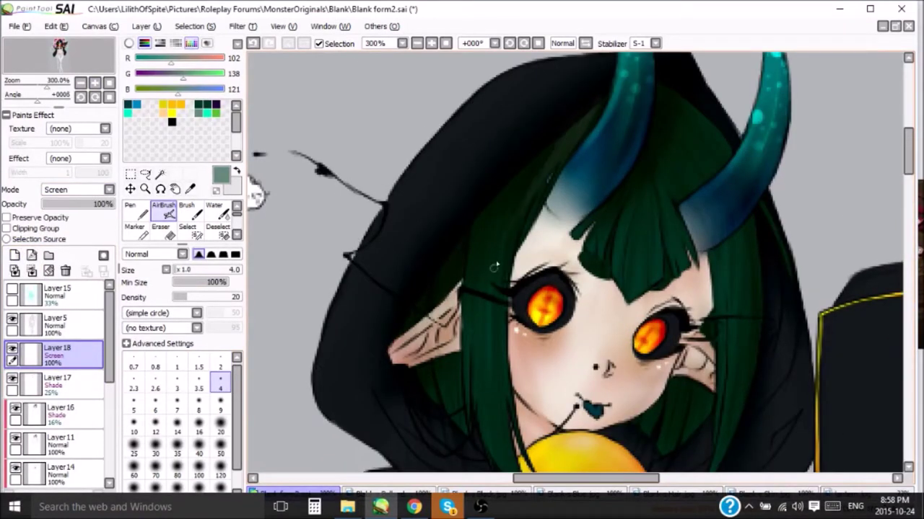
key("ctrl+z")
key("ctrl+z")
key("bracketleft")
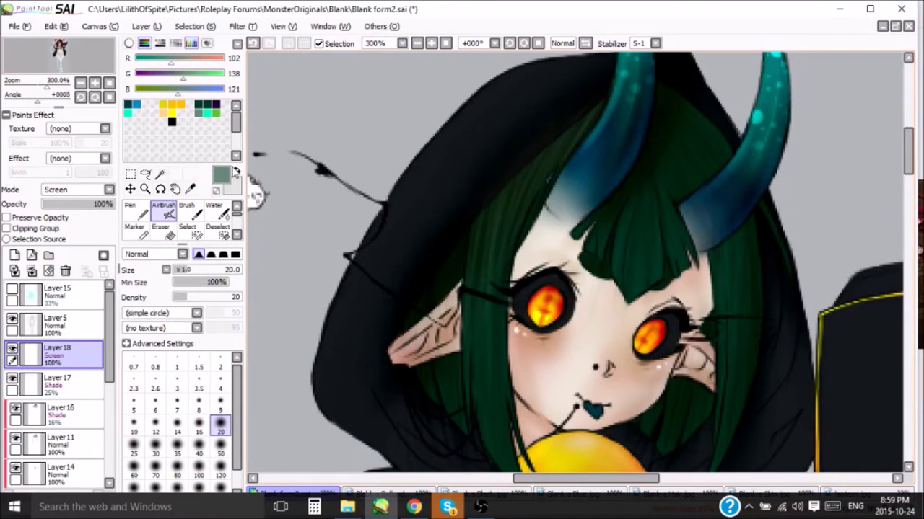
scroll(406, 206, "down", 1)
left_click_drag(112, 204, 86, 204)
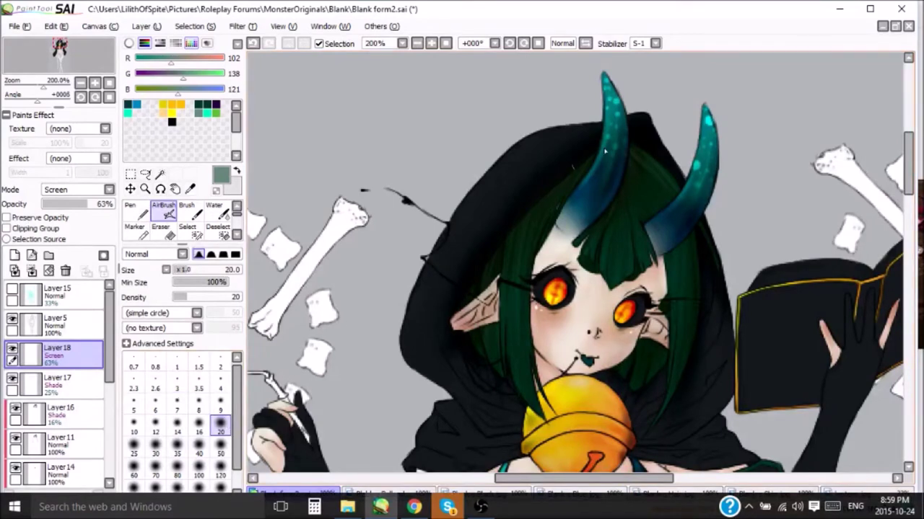
Step: Erase, zoom in on the face, and paint a faint light-green strand into the hair
key("e")
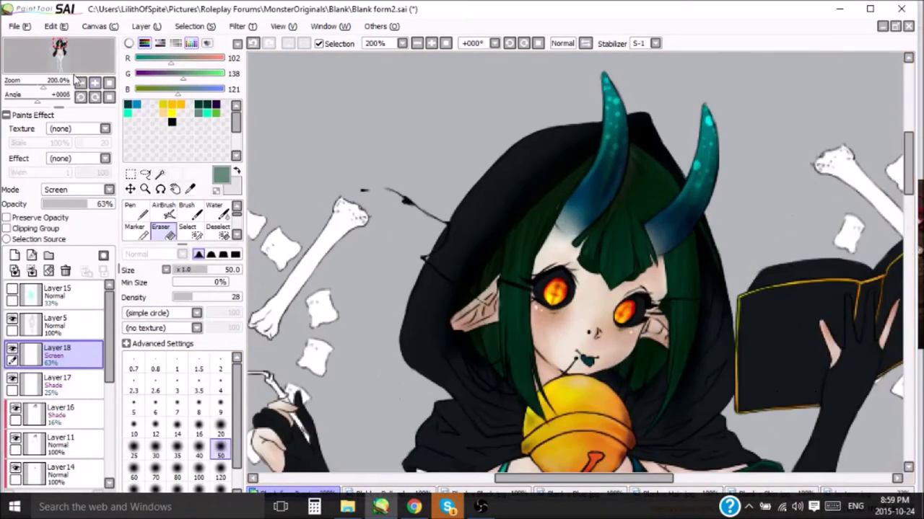
left_click(94, 83)
left_click(133, 211)
left_click(163, 214)
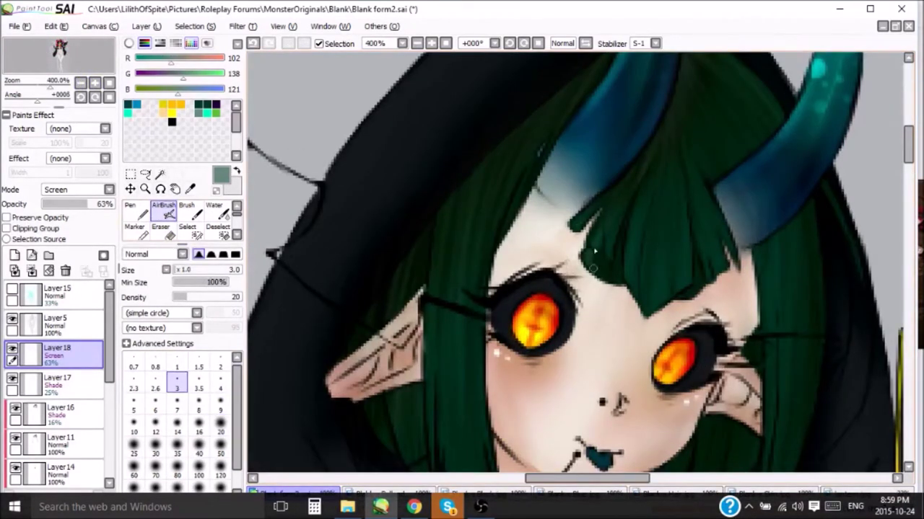
scroll(696, 285, "down", 3)
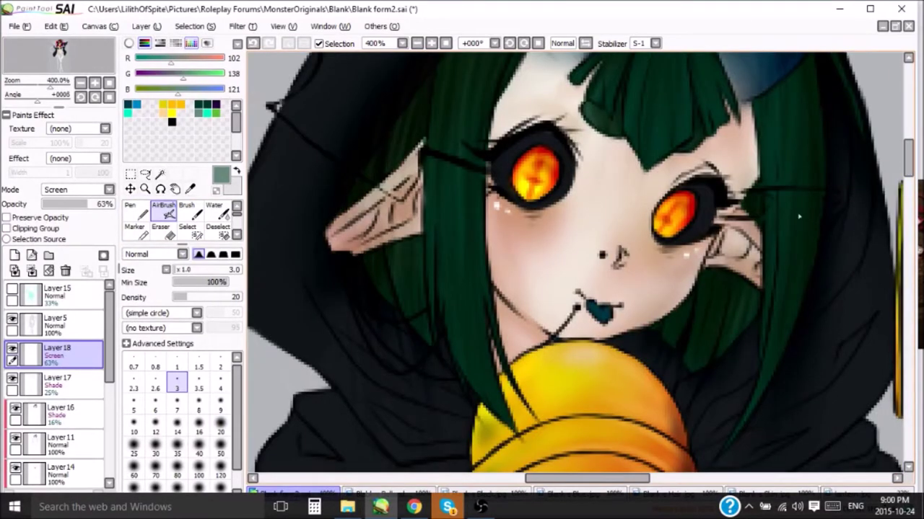
left_click_drag(812, 234, 818, 109)
scroll(793, 199, "down", 3)
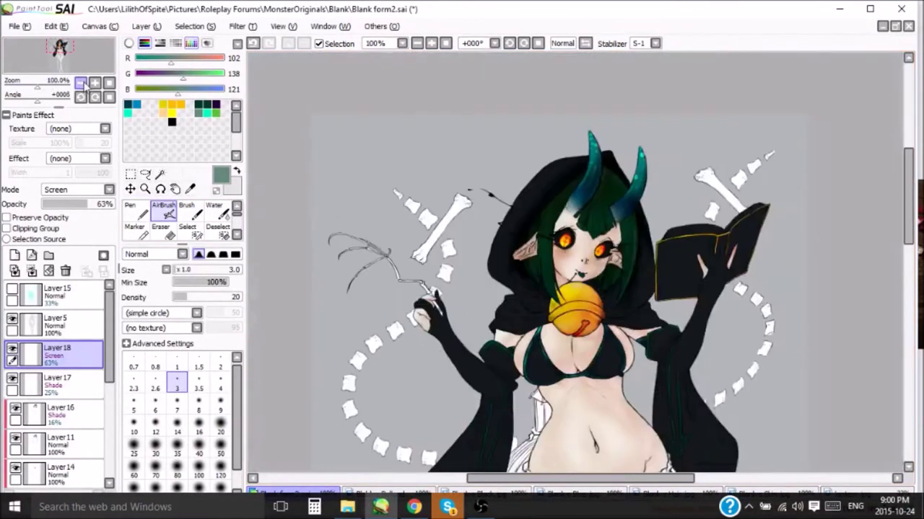
scroll(693, 191, "up", 2)
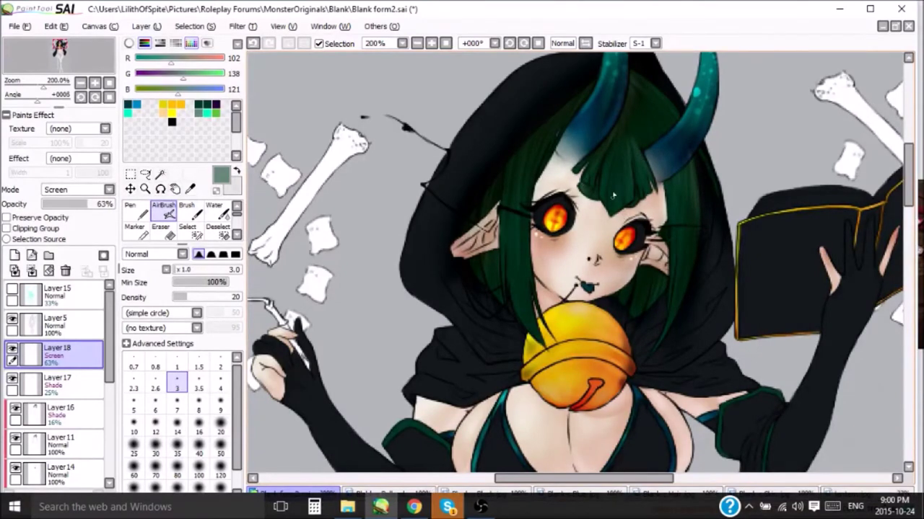
left_click(14, 255)
Step: Set a new layer to Luminosity and paint a bright aqua-green glow over the hair
left_click(79, 190)
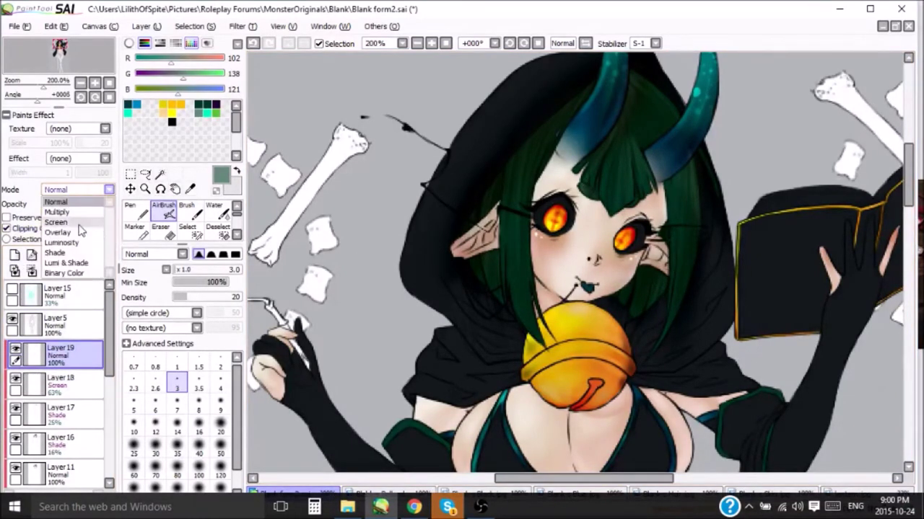
left_click(61, 243)
left_click(207, 114)
left_click(220, 452)
mouse_move(606, 108)
left_mouse_down()
mouse_move(650, 180)
mouse_move(599, 169)
mouse_move(534, 217)
mouse_move(613, 159)
left_mouse_up()
left_click(177, 389)
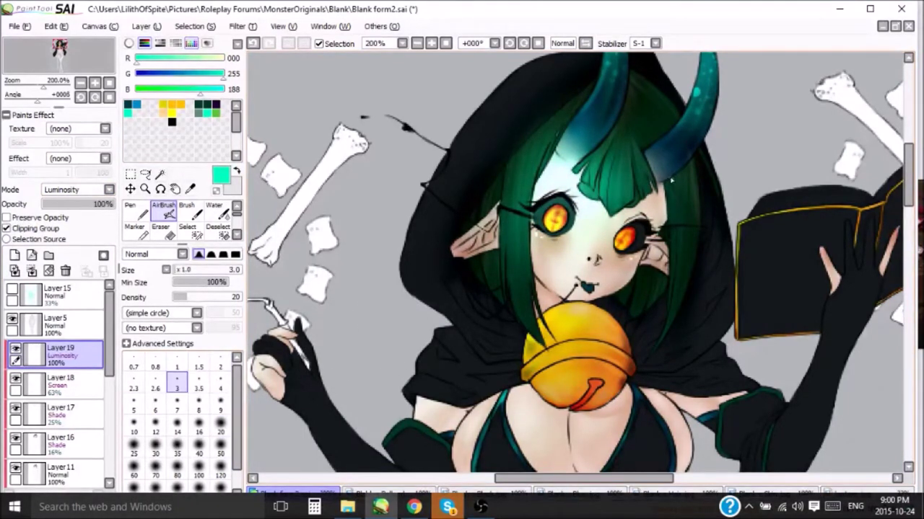
left_click(220, 431)
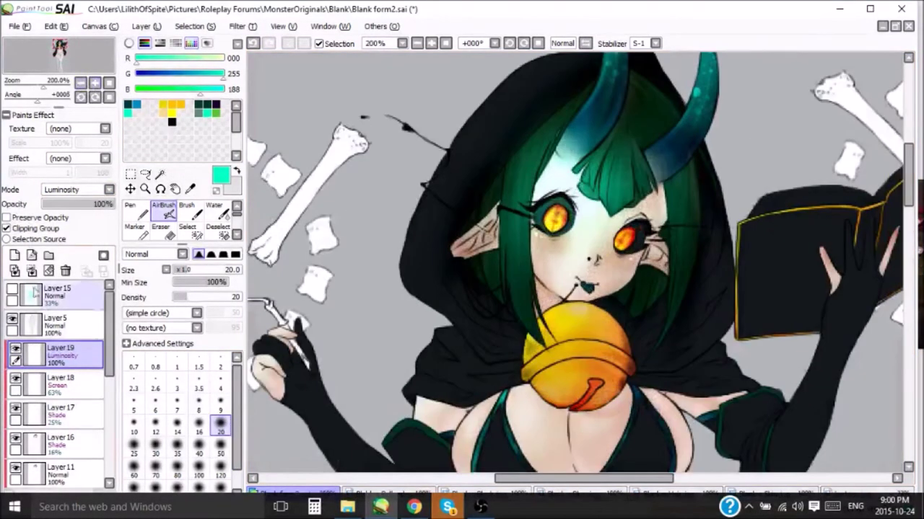
Step: Add Luminosity Layer 20 with bright green at brush size 2, framing the horns in view
left_click(14, 255)
left_click(76, 190)
left_click(62, 243)
left_click(220, 367)
scroll(256, 86, "up", 1)
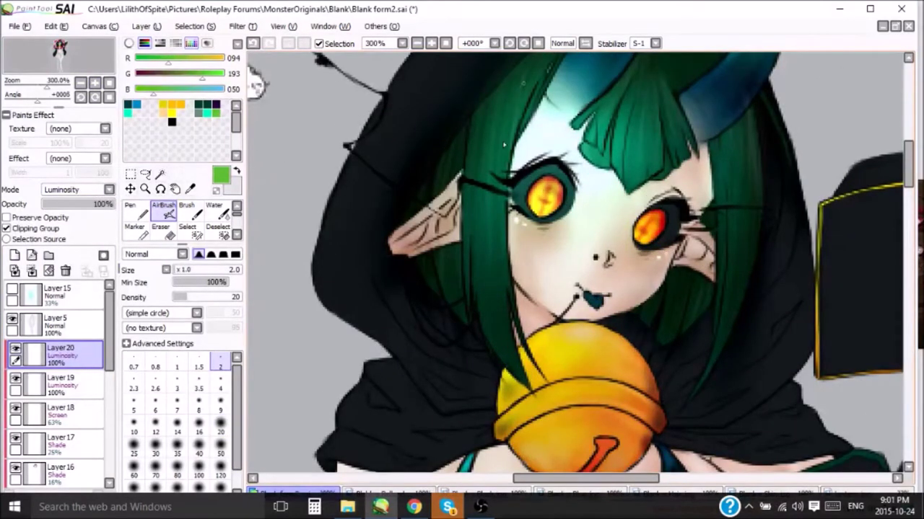
left_click_drag(256, 85, 257, 168)
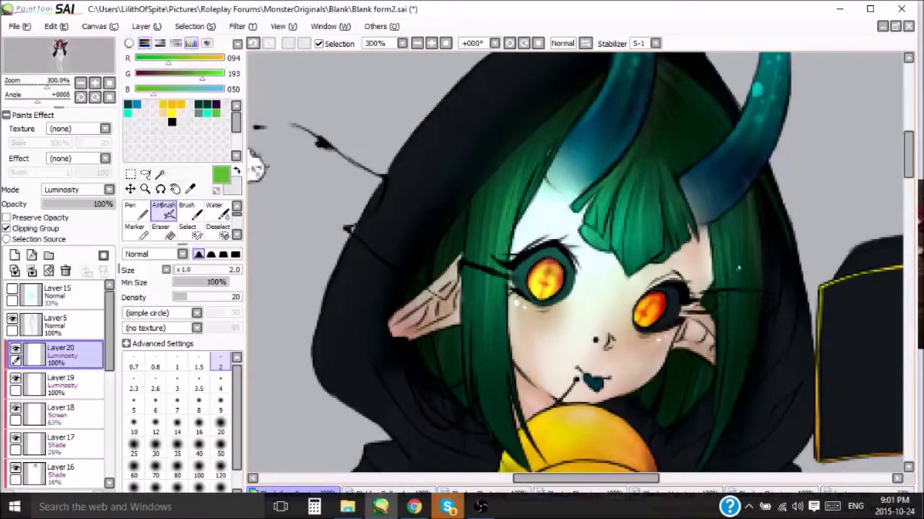
scroll(256, 168, "down", 5)
scroll(57, 382, "down", 3)
left_click(60, 350)
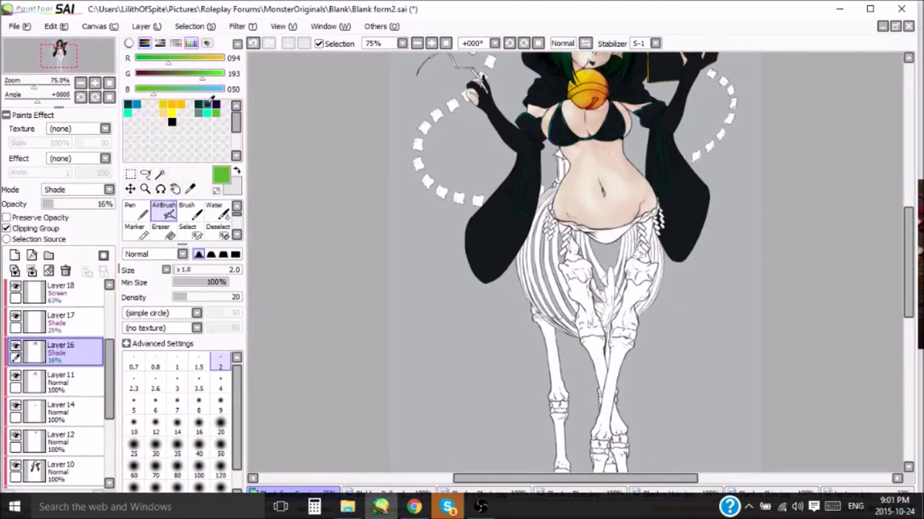
Step: Airbrush dark green shading over the black sleeve cloth at brush size 50, then 20
scroll(76, 70, "up", 4)
left_click_drag(76, 70, 75, 62)
left_click(220, 400)
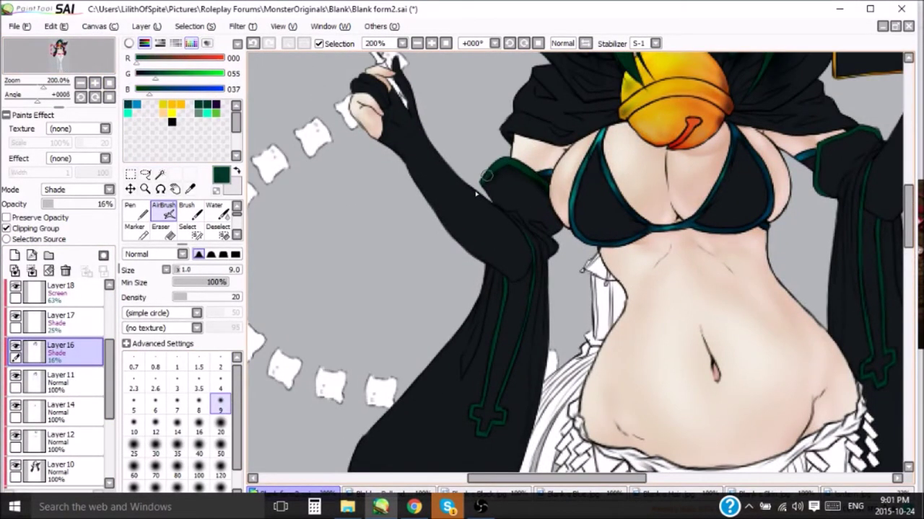
left_click(220, 447)
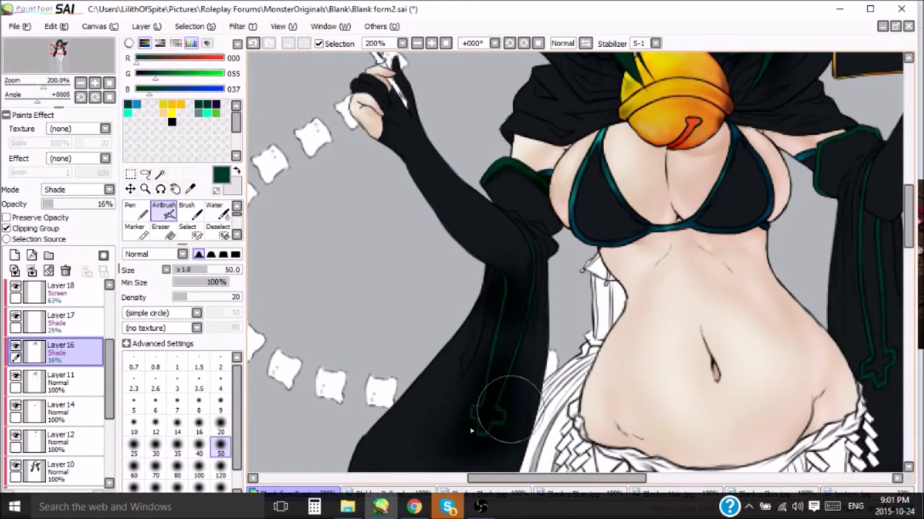
key("h")
left_click_drag(580, 357, 587, 243)
left_click(220, 431)
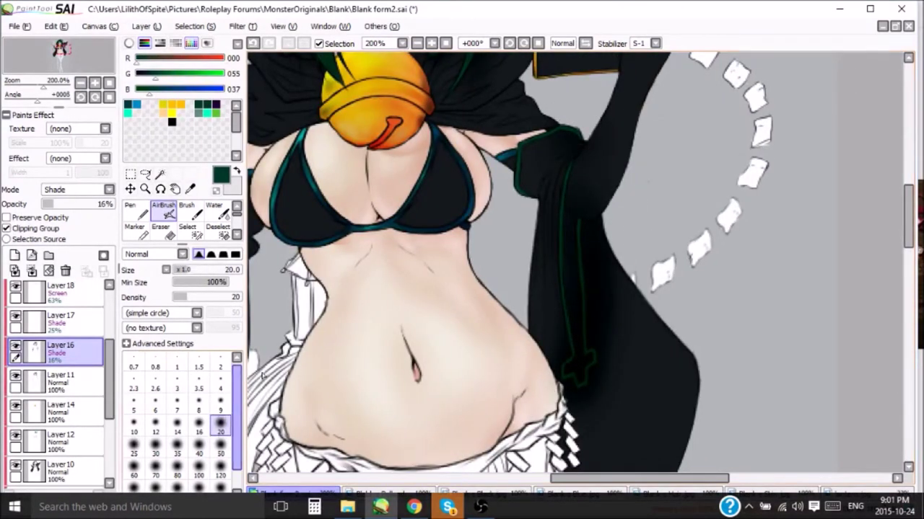
left_click_drag(758, 108, 866, 344)
left_click_drag(579, 386, 449, 319)
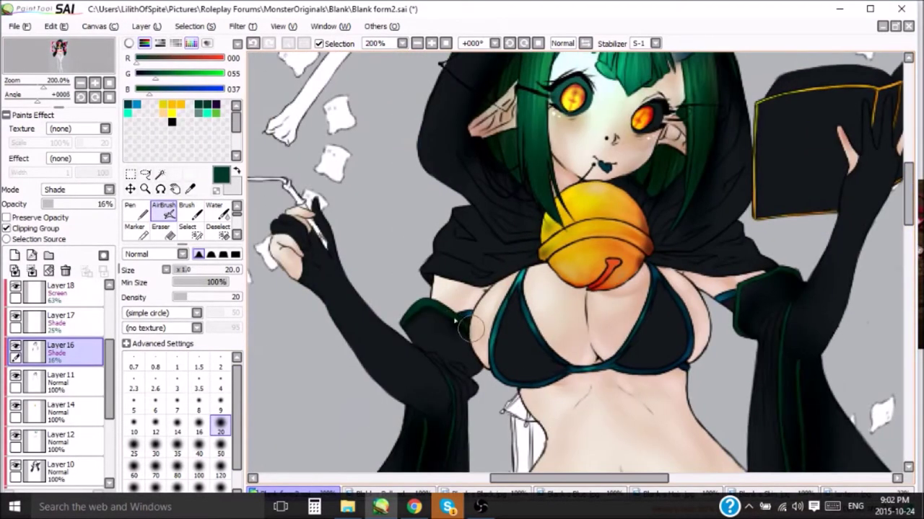
Step: Check Layers 17, 18 and 20, ending on Layer 20 with bright green at size 2
left_click(449, 319, "ctrl")
left_click_drag(911, 213, 911, 240)
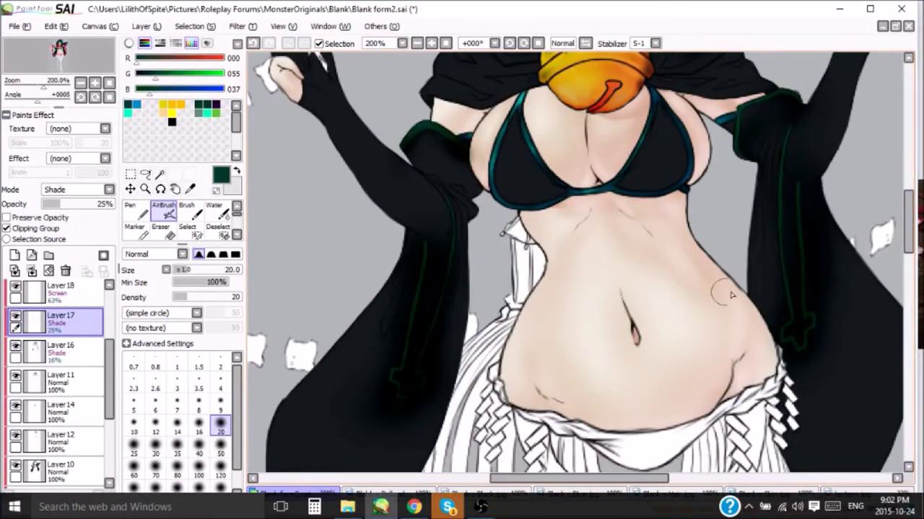
scroll(785, 275, "up", 5)
left_click(60, 289)
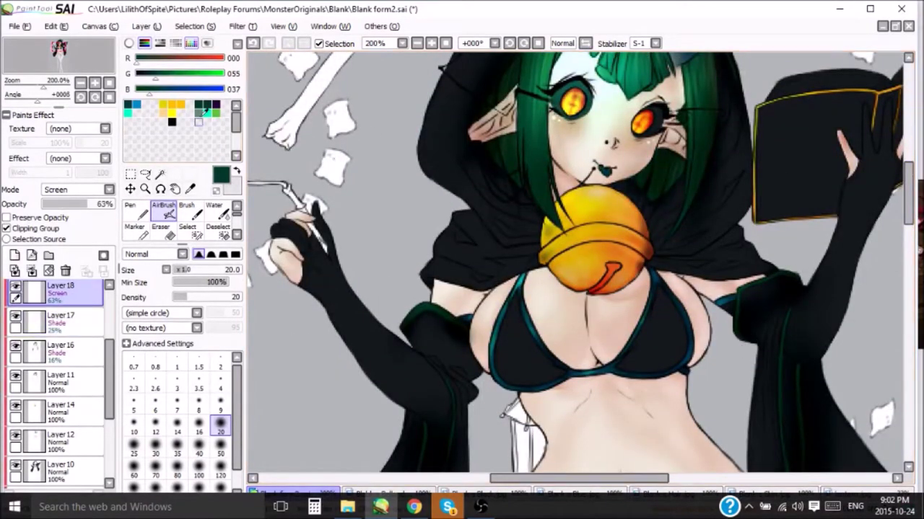
left_click(220, 384)
scroll(552, 299, "down", 5)
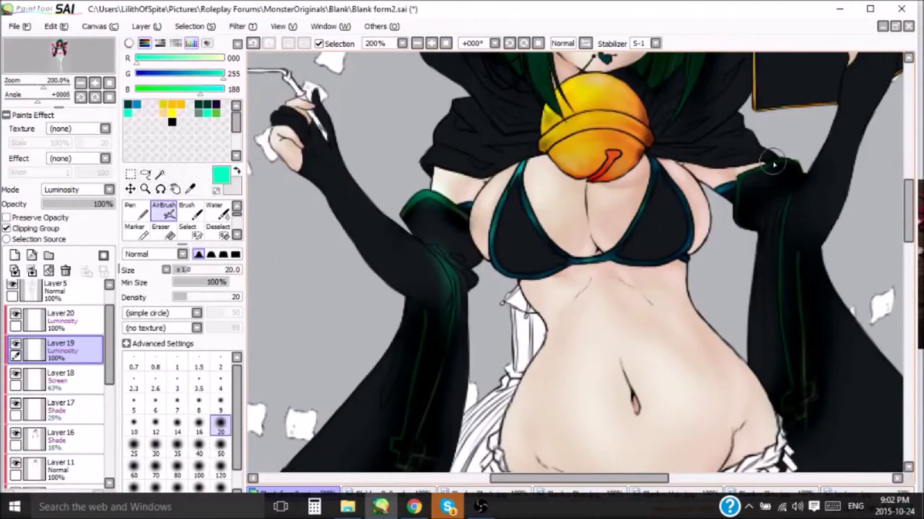
left_click(216, 112)
left_click(60, 315)
left_click(220, 366)
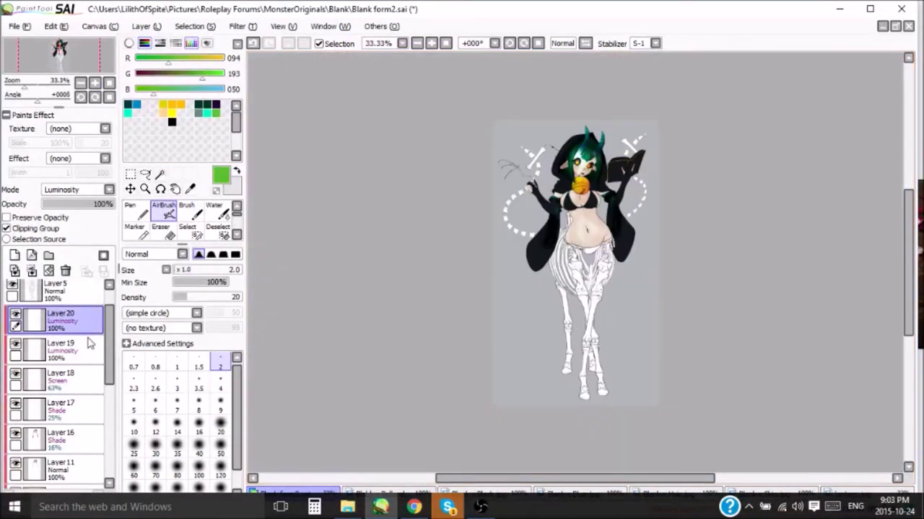
Step: Above Layer 11, add a Shade layer with dark green and zoom closely onto the face
scroll(65, 382, "down", 2)
left_click(61, 343)
scroll(65, 382, "down", 2)
scroll(65, 383, "up", 2)
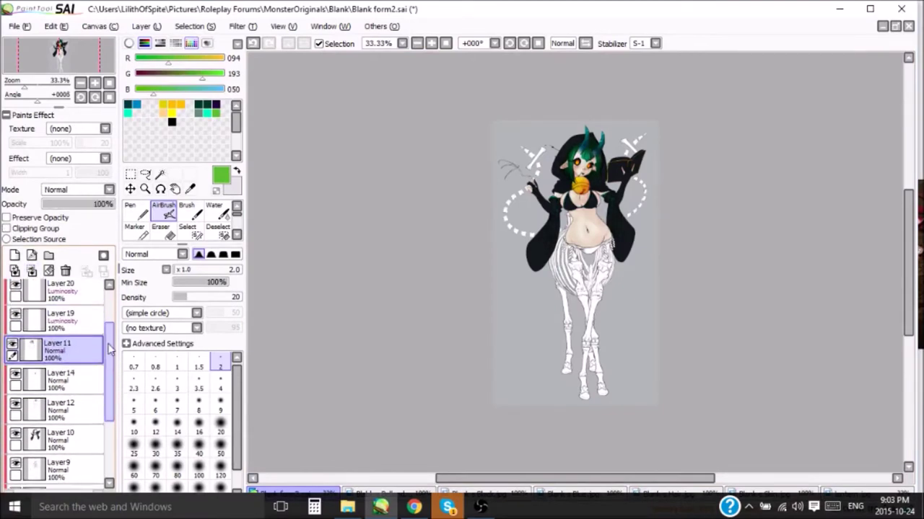
scroll(66, 53, "up", 3)
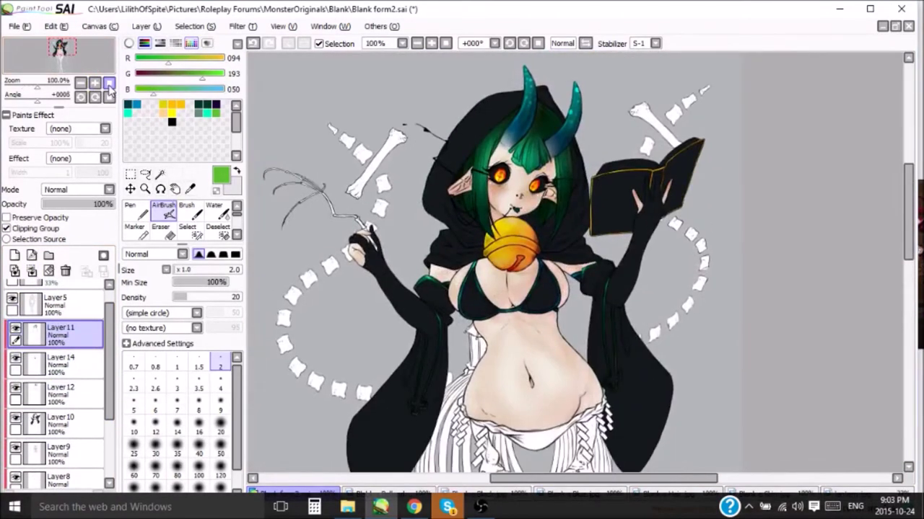
left_click(109, 83)
left_click(15, 256)
left_click(78, 189)
left_click(54, 252)
left_click(198, 105)
Step: Shade the forehead hair strands darker at sizes 4 and 9, then merge into Layer 11
left_click(220, 386)
left_click_drag(393, 238, 404, 198)
left_click_drag(440, 272, 430, 212)
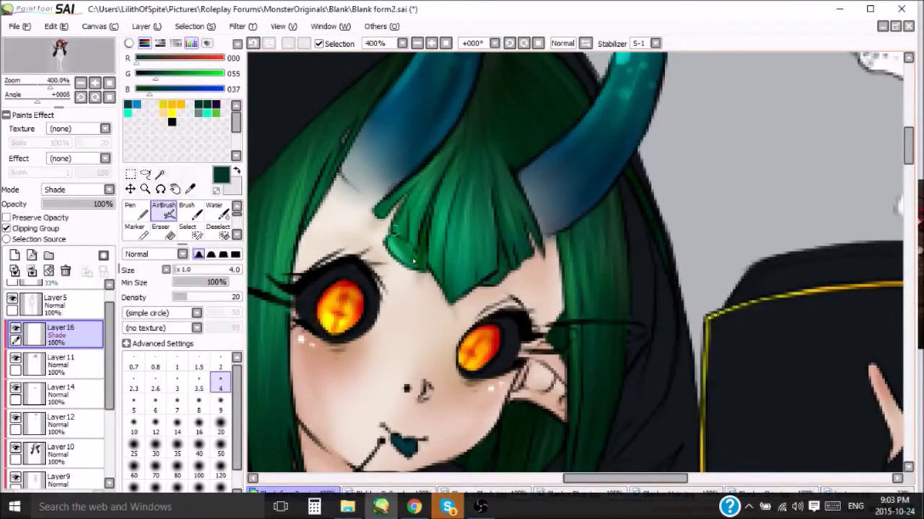
left_click(220, 410)
left_click_drag(426, 223, 433, 303)
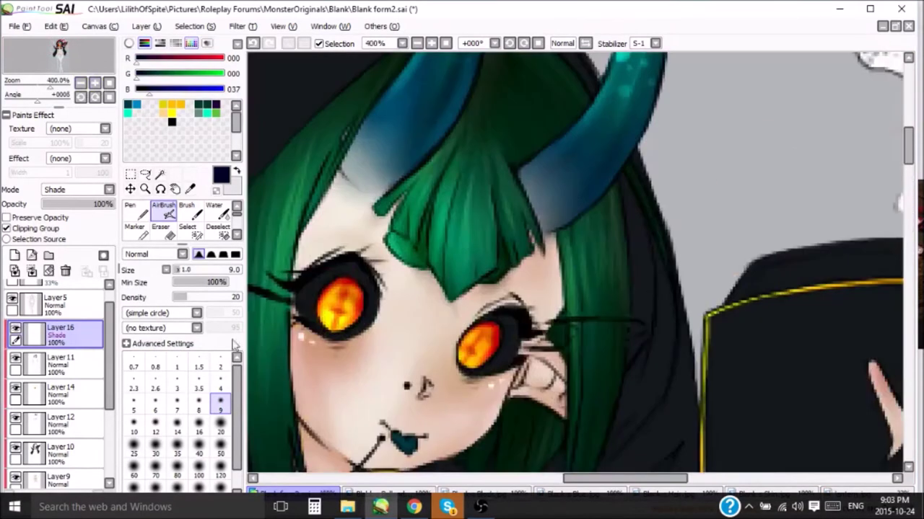
left_click(176, 366)
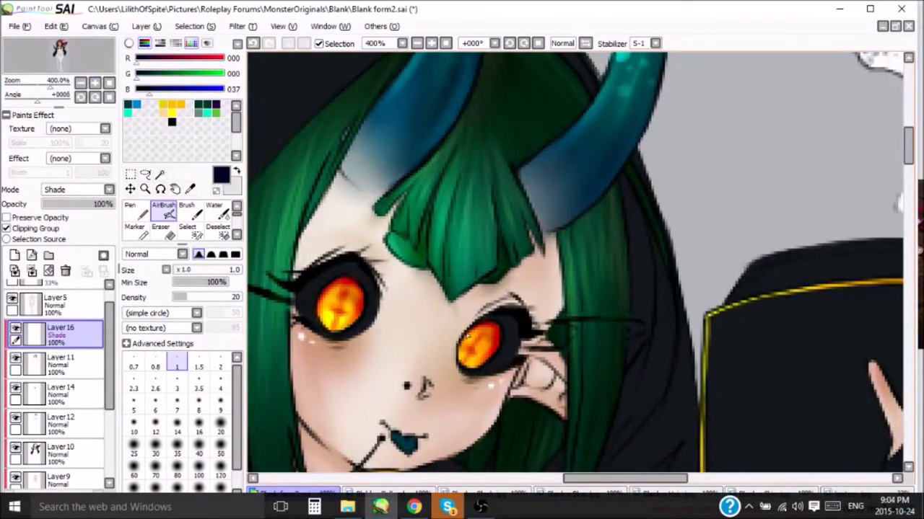
key("ctrl+e")
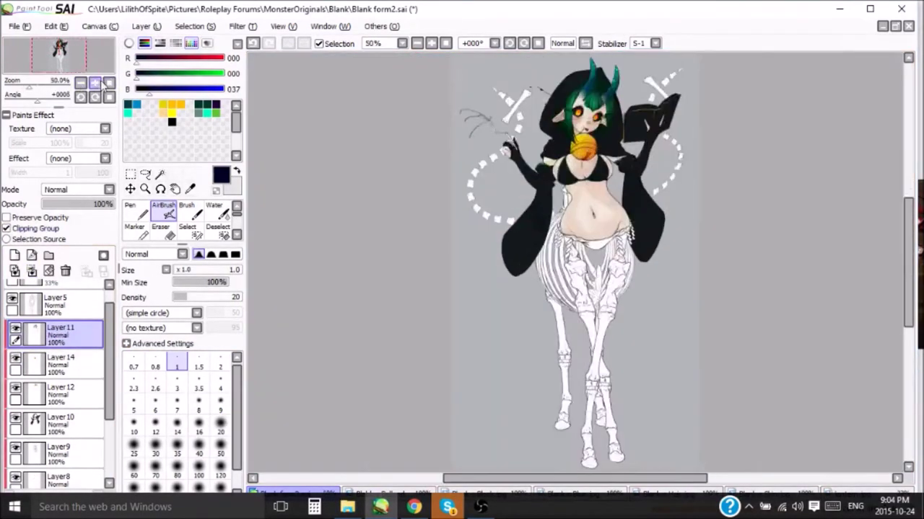
Step: Draw bright green Pen highlights on the hair on a Luminosity layer, merged into Layer 11
scroll(79, 60, "down", 8)
left_click(96, 82)
left_click(14, 255)
left_click(215, 113)
left_click(76, 189)
left_click(72, 235)
scroll(487, 176, "up", 2)
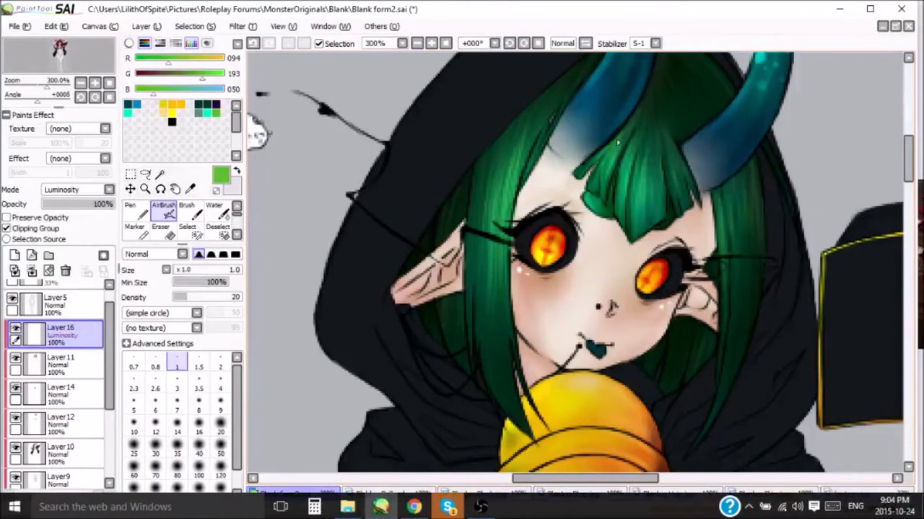
key("n")
left_click_drag(489, 195, 509, 223)
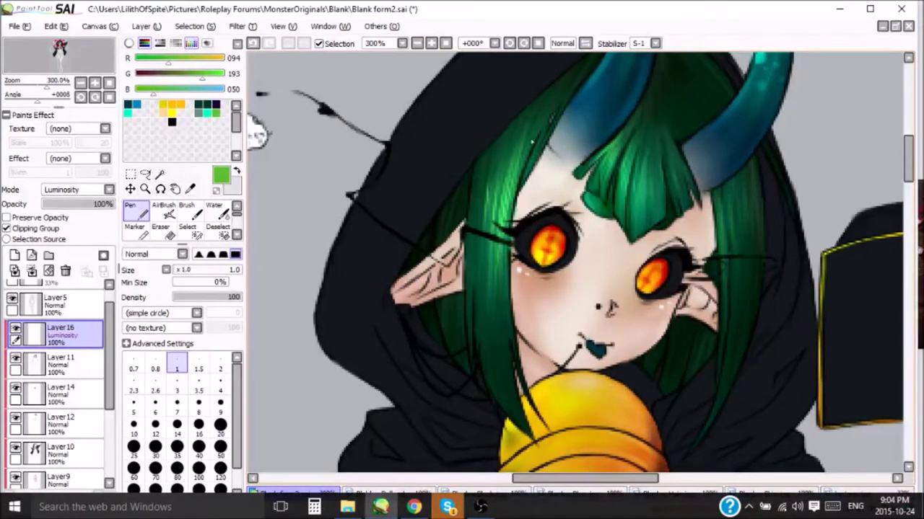
scroll(509, 224, "down", 6)
left_click(32, 270)
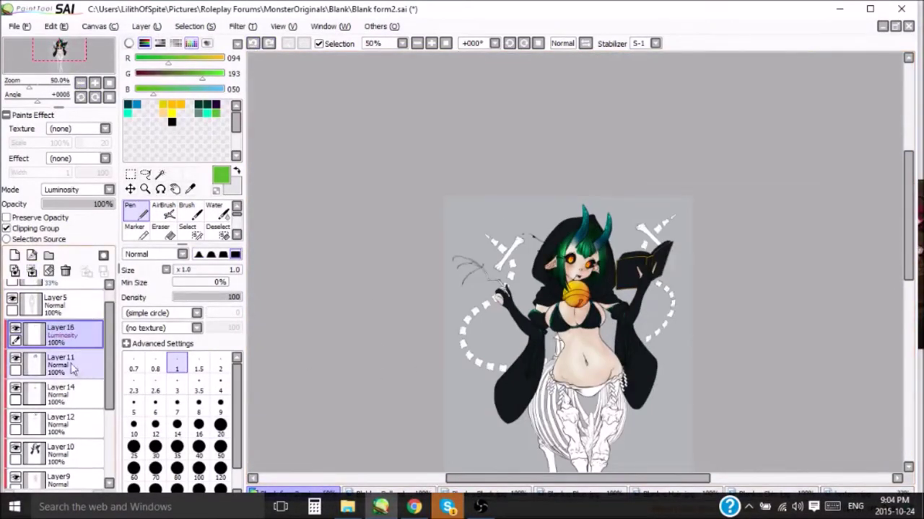
Step: Merge Layer 11 down into Layer 14 and Layer 14 into Layer 12, then select Layer 10
mouse_move(910, 246)
left_mouse_down()
mouse_move(910, 288)
mouse_move(910, 267)
left_mouse_up()
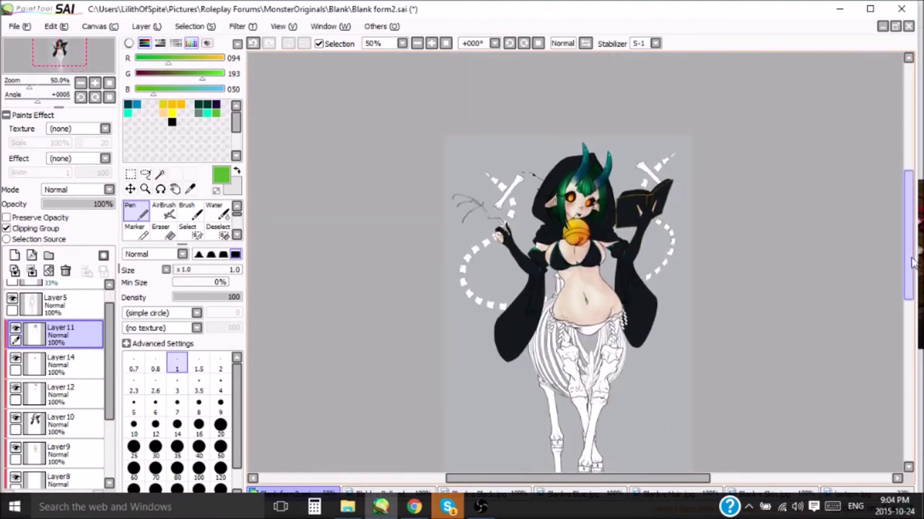
left_click(32, 271)
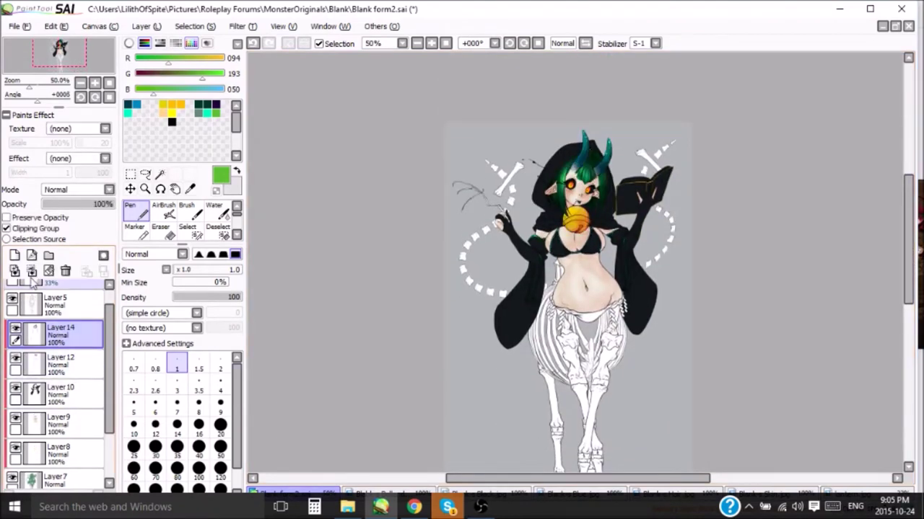
left_click(58, 361)
left_click(80, 83)
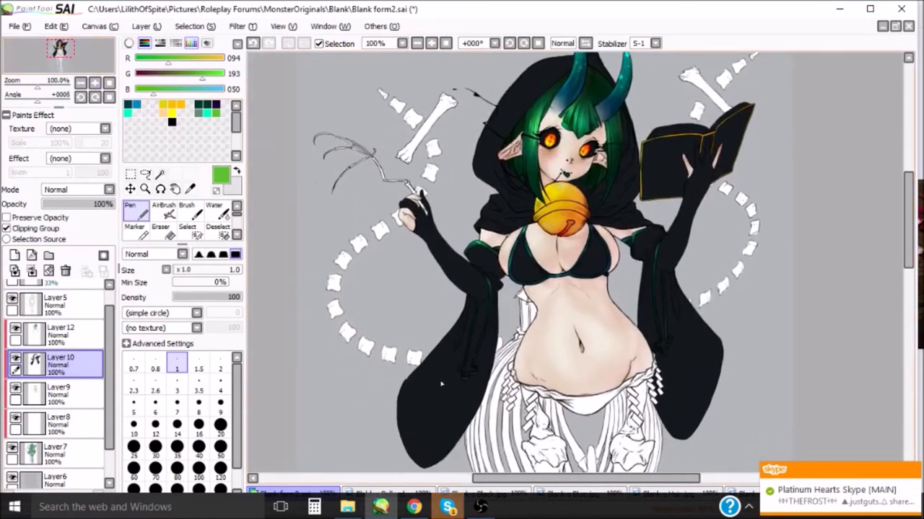
Step: Add a Shade layer and airbrush near-black shading under the chest at brush size 50
left_click(15, 254)
left_click(77, 190)
left_click(57, 249)
left_click(163, 211)
left_click(220, 426)
left_click(220, 453)
left_click_drag(498, 288, 548, 253)
Step: Deepen the shading under the chest, lower Layer 16 to 64%, and erase strays at size 20
mouse_move(483, 202)
left_mouse_down()
mouse_move(519, 252)
mouse_move(620, 260)
mouse_move(621, 289)
left_mouse_up()
left_click_drag(112, 204, 88, 204)
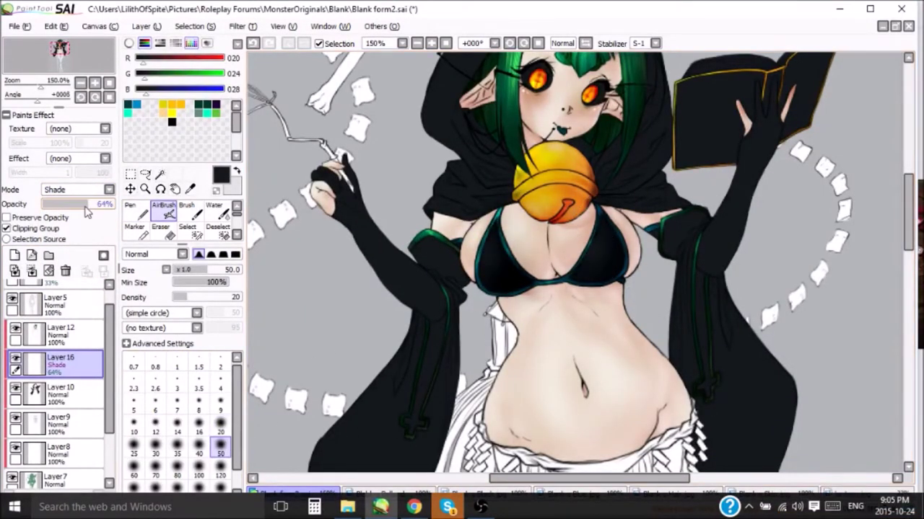
left_click(160, 231)
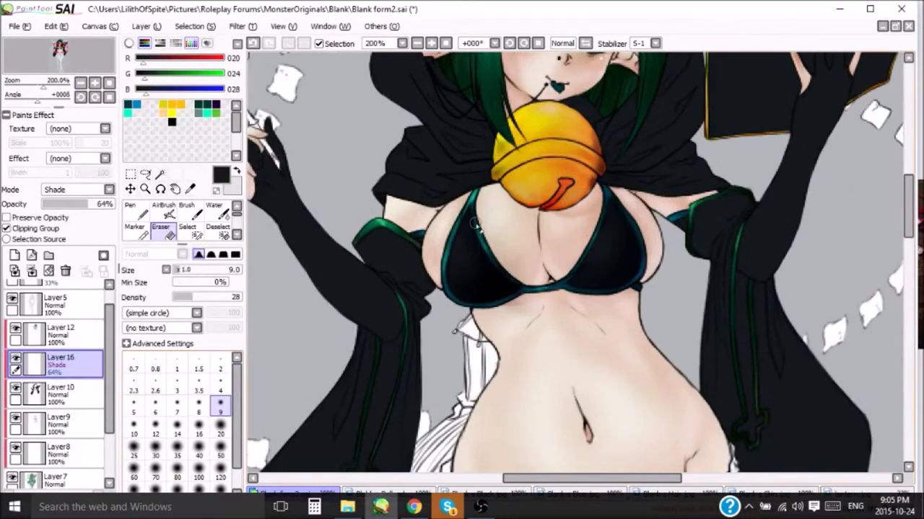
left_click(221, 427)
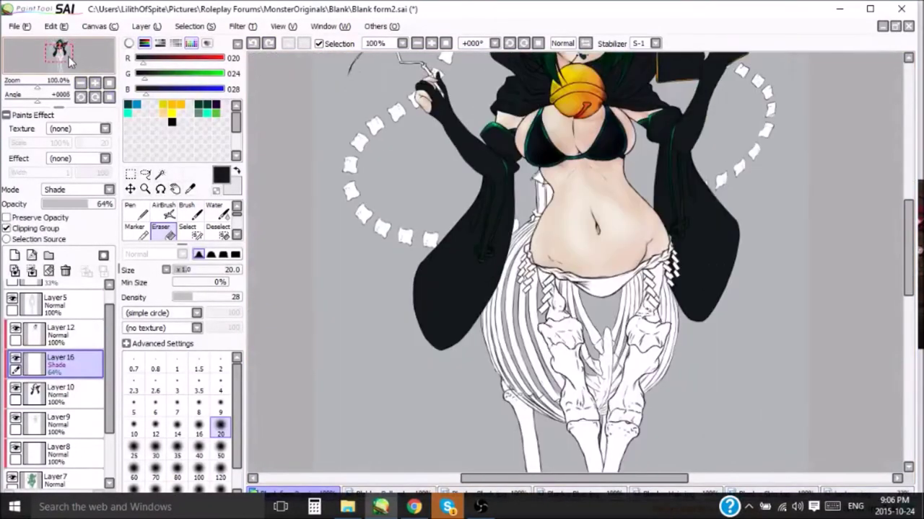
Step: Airbrush the black sleeve over its green trim at size 50, then adjust the layer opacity
left_click(163, 210)
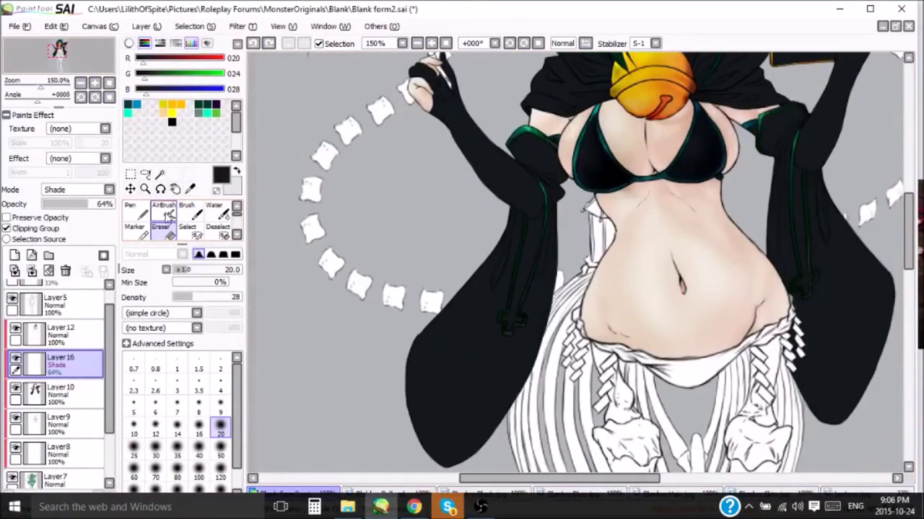
left_click(221, 454)
left_click_drag(503, 257, 469, 404)
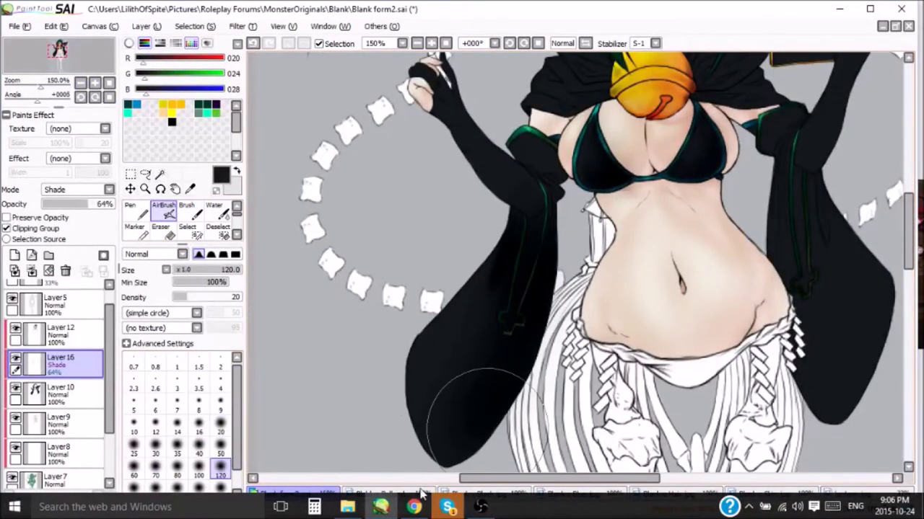
left_click_drag(439, 447, 417, 388)
key("bracketright")
key("bracketright")
key("bracketright")
scroll(327, 278, "up", 1)
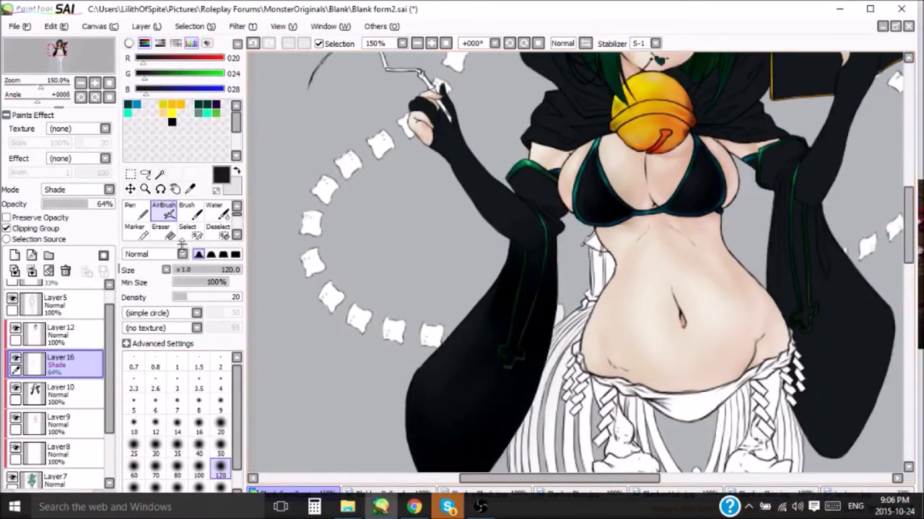
left_click_drag(72, 208, 116, 204)
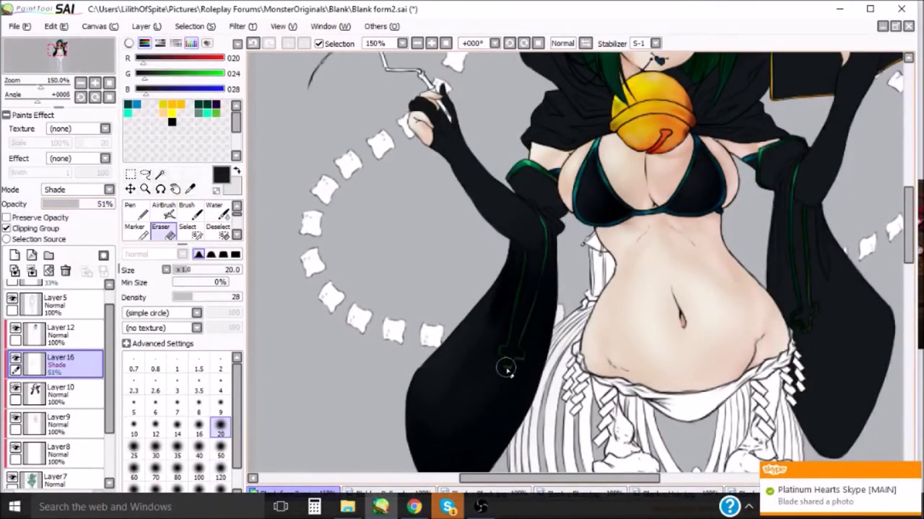
Step: Shade finer details with the airbrush at sizes 4, 9 and 20
key("bracketleft")
key("bracketleft")
key("bracketleft")
scroll(874, 270, "up", 2)
left_click(220, 388)
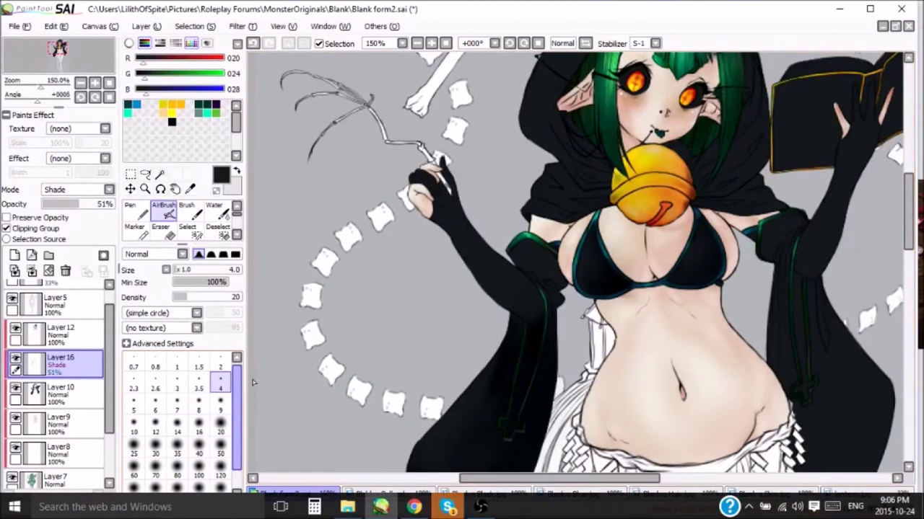
key("bracketright")
key("bracketright")
key("bracketright")
key("bracketright")
key("bracketright")
key("bracketright")
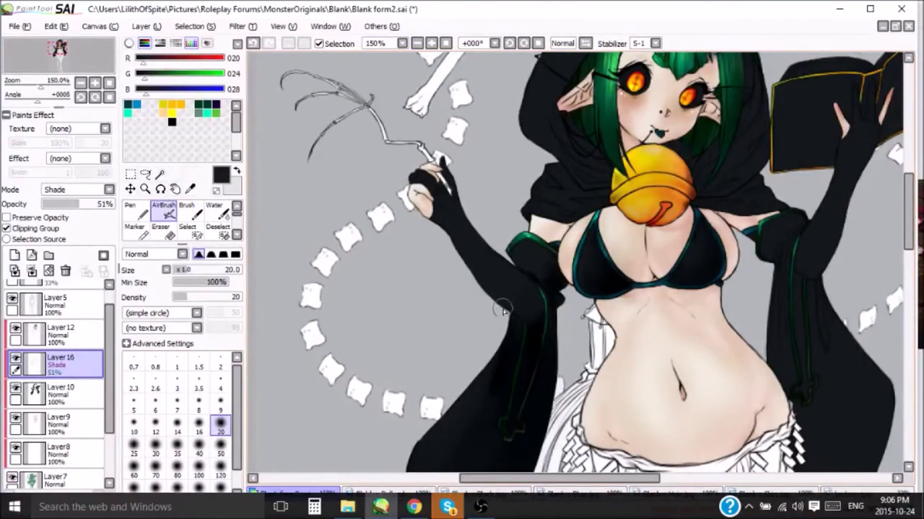
key("bracketright")
key("bracketright")
key("bracketright")
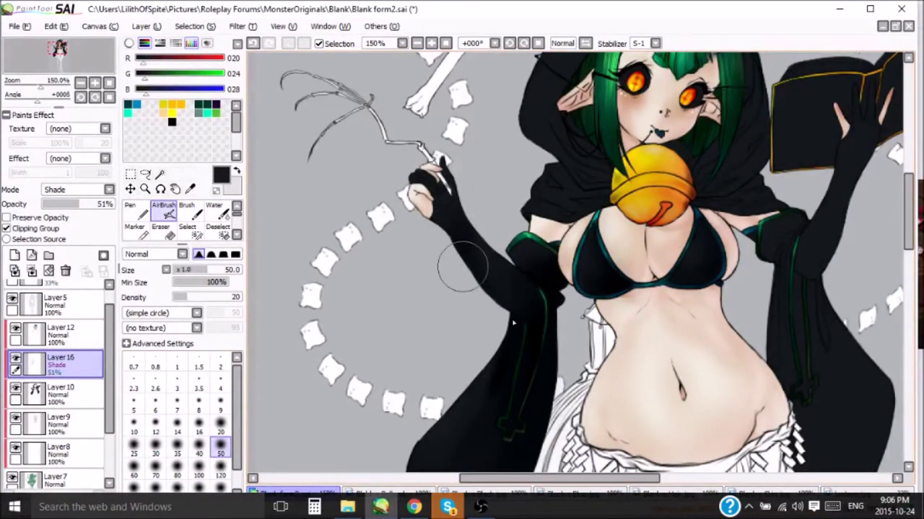
scroll(419, 265, "down", 3)
scroll(404, 217, "up", 4)
key("bracketleft")
key("bracketleft")
key("bracketleft")
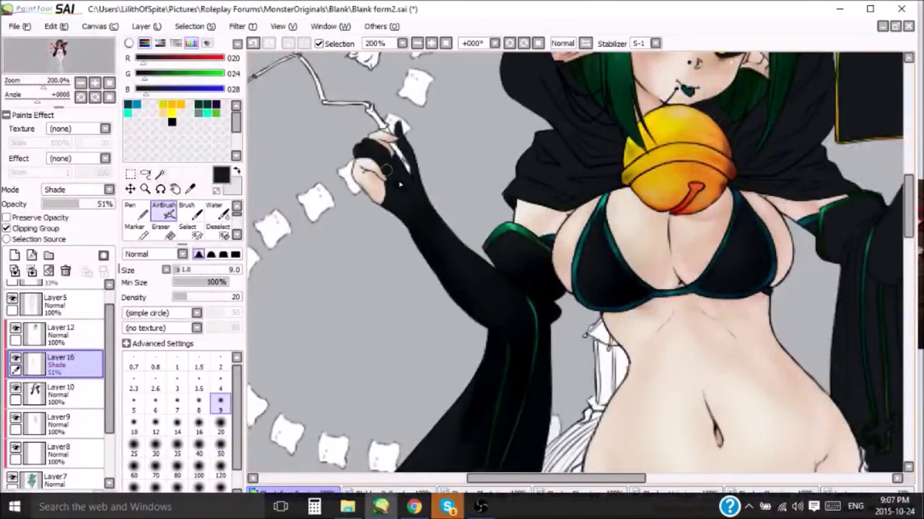
left_click(220, 426)
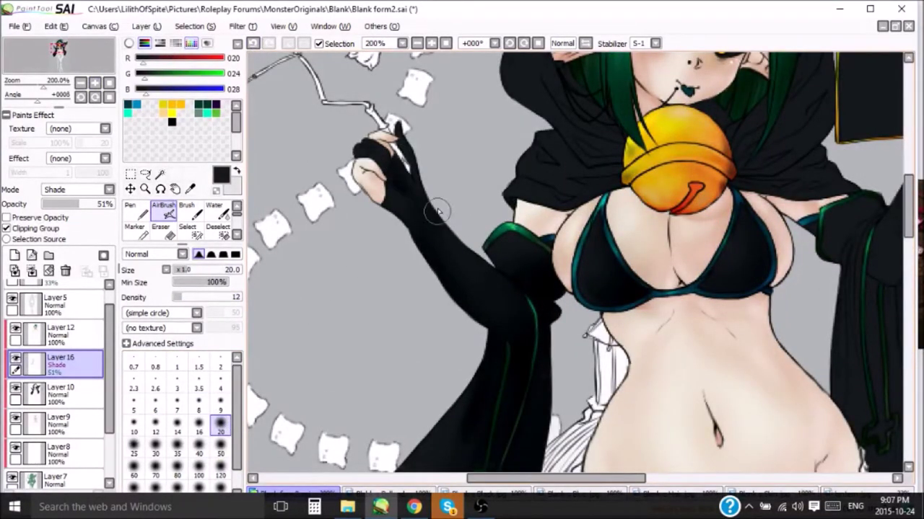
Step: Airbrush the cloak at sizes 20 and 50 on a tilted canvas, erasing stray shading
scroll(578, 415, "right", 3)
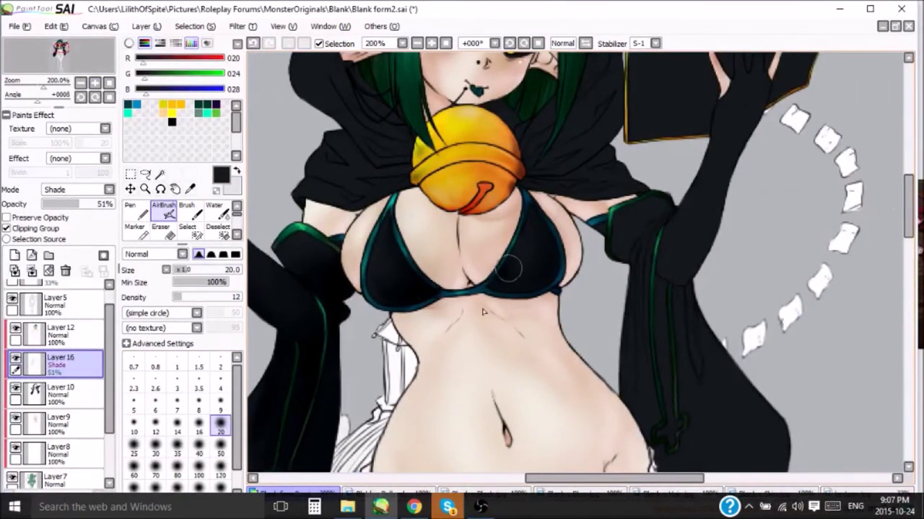
scroll(521, 284, "down", 2)
scroll(525, 258, "up", 2)
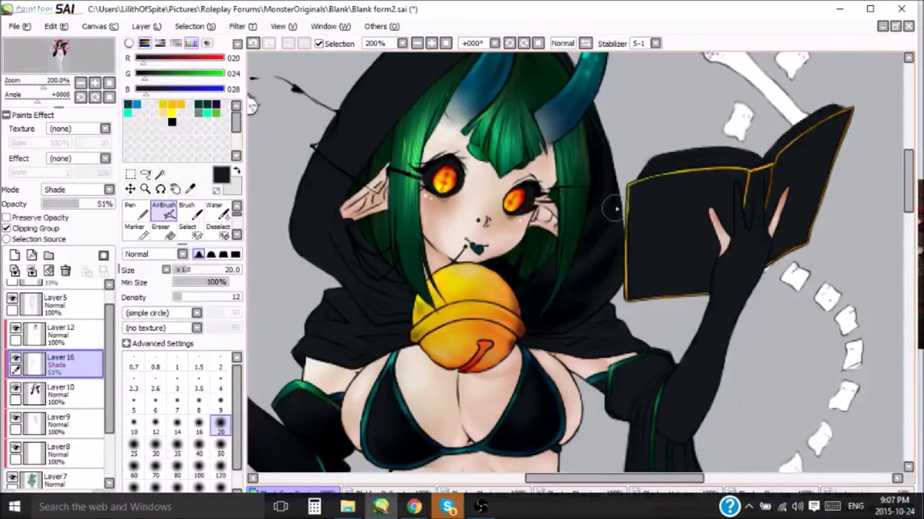
key("bracketright")
key("bracketright")
key("bracketright")
key("bracketleft")
key("bracketleft")
key("bracketleft")
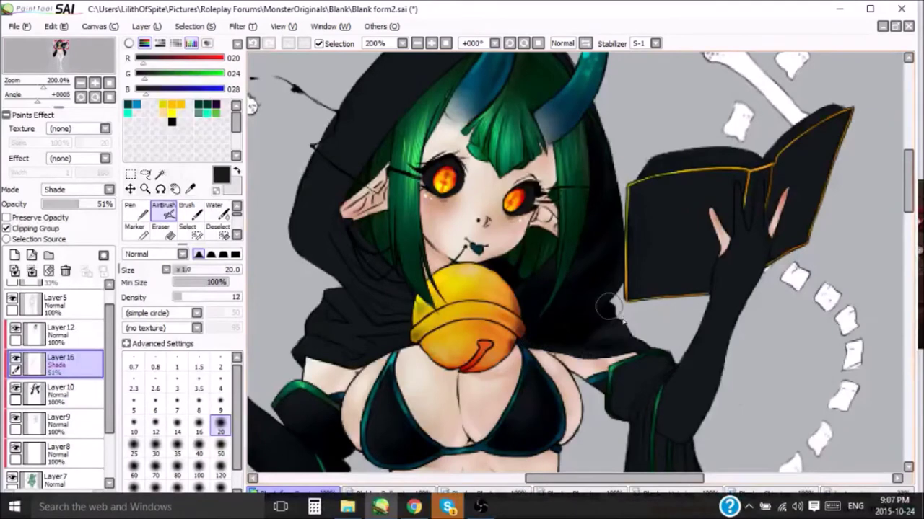
scroll(638, 328, "down", 1)
scroll(577, 288, "down", 2)
scroll(577, 289, "up", 2)
key("e")
scroll(496, 312, "up", 2)
key("v")
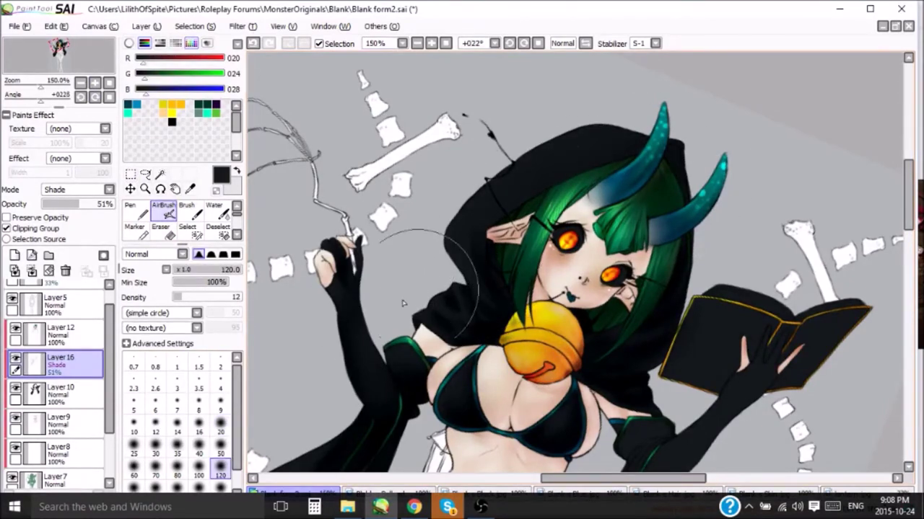
Step: Reset the canvas rotation and shade the whole figure with size 9 and 50 brushes
key("bracketright")
key("bracketright")
key("bracketright")
key("Delete")
scroll(577, 288, "down", 4)
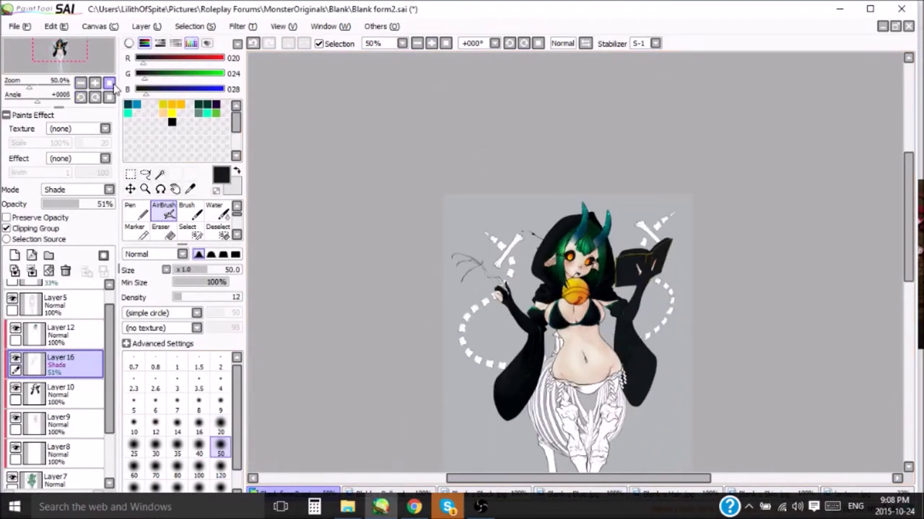
scroll(577, 289, "up", 5)
scroll(577, 289, "down", 5)
key("bracketright")
key("bracketright")
key("bracketright")
scroll(638, 177, "up", 2)
scroll(505, 216, "up", 2)
key("bracketleft")
key("bracketleft")
key("bracketleft")
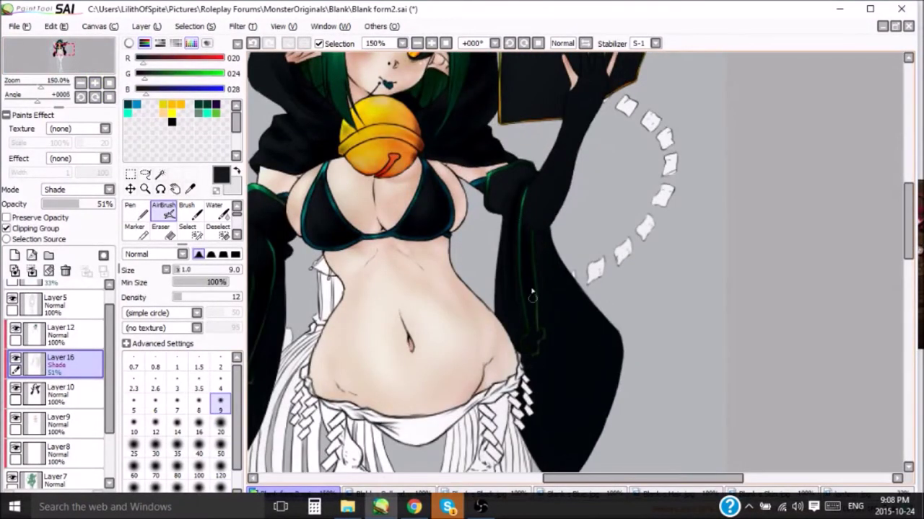
scroll(545, 455, "down", 2)
key("bracketright")
key("bracketright")
key("bracketright")
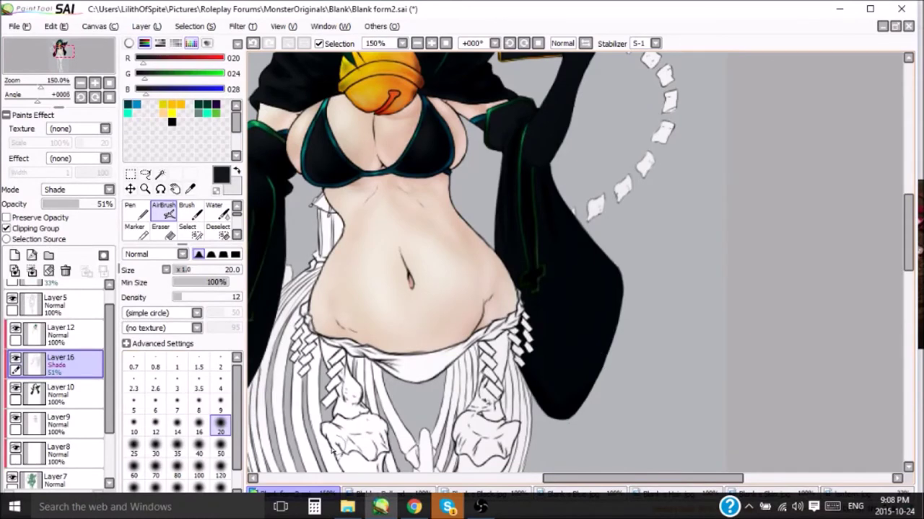
key("bracketright")
key("bracketright")
key("bracketright")
Step: Shade along the book's edge on a rotated canvas, erasing fine areas at size 9
scroll(584, 325, "up", 6)
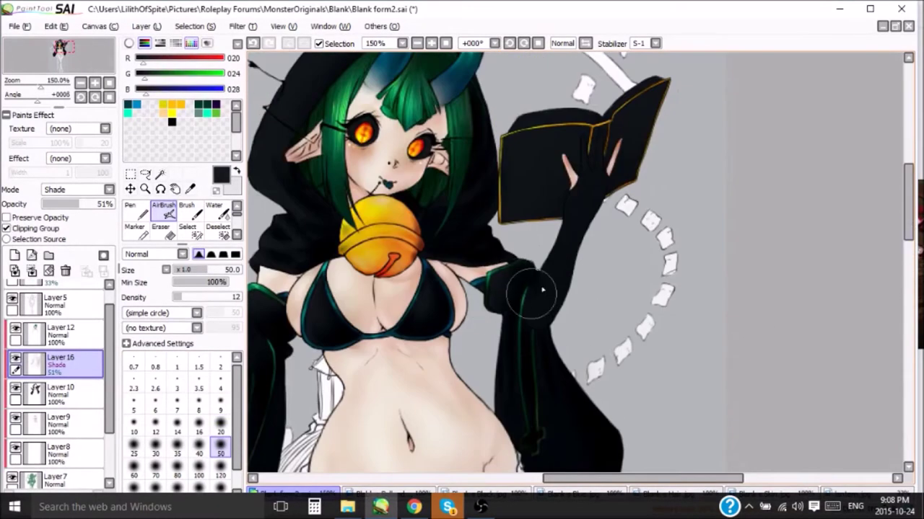
key("bracketleft")
key("bracketleft")
key("bracketleft")
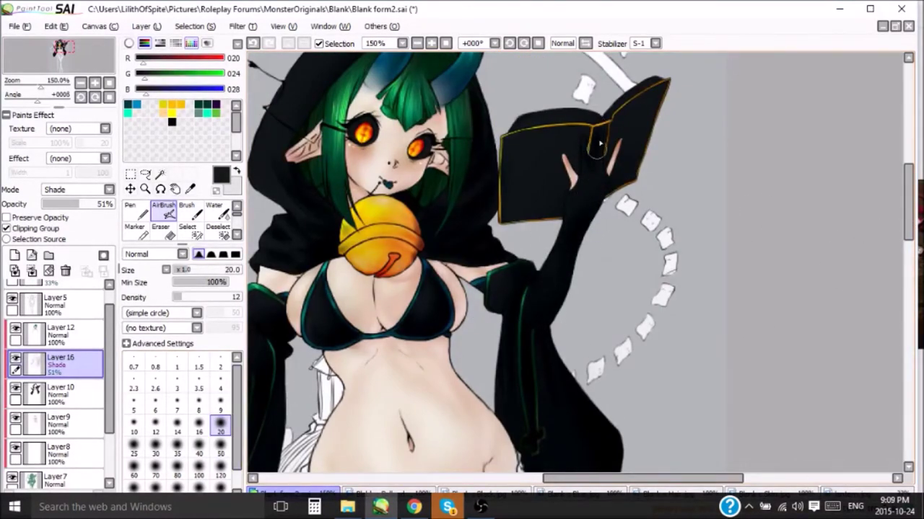
key("bracketright")
key("bracketright")
key("bracketright")
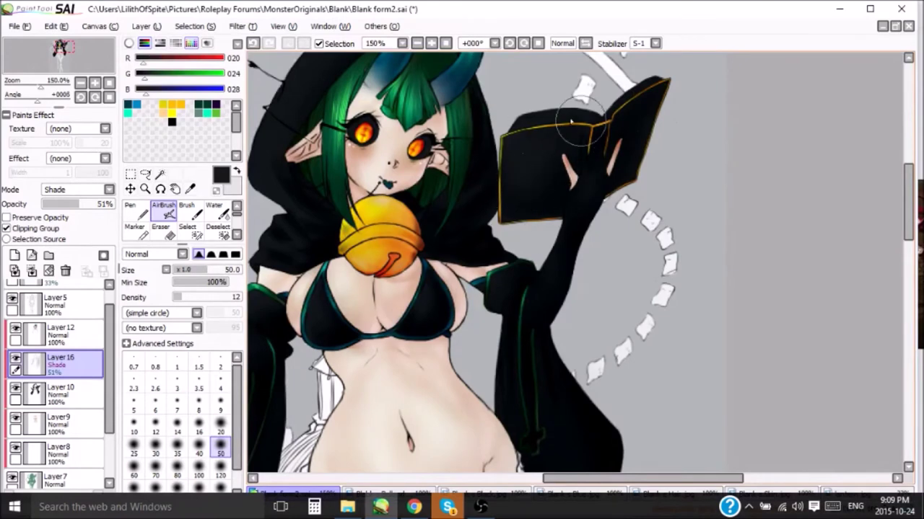
scroll(563, 205, "up", 1)
scroll(584, 213, "up", 1)
key("e")
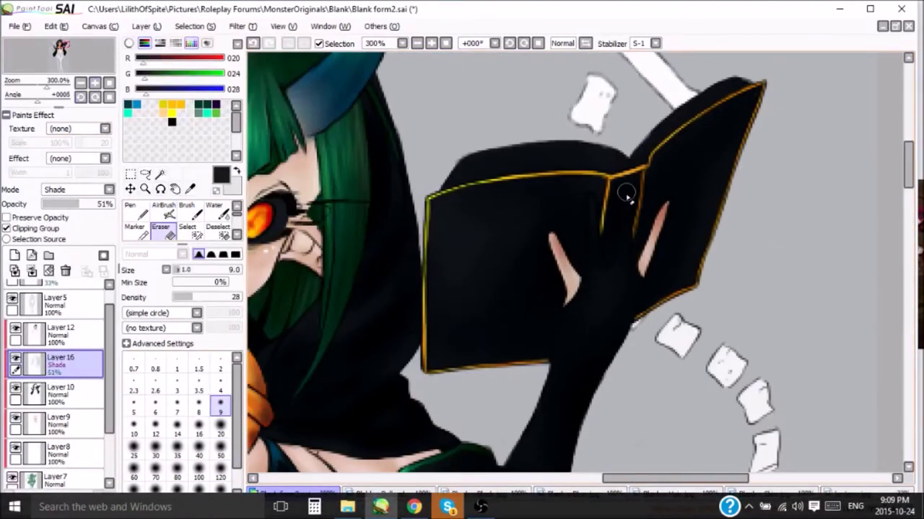
left_click(163, 210)
key("Delete")
key("Delete")
key("Delete")
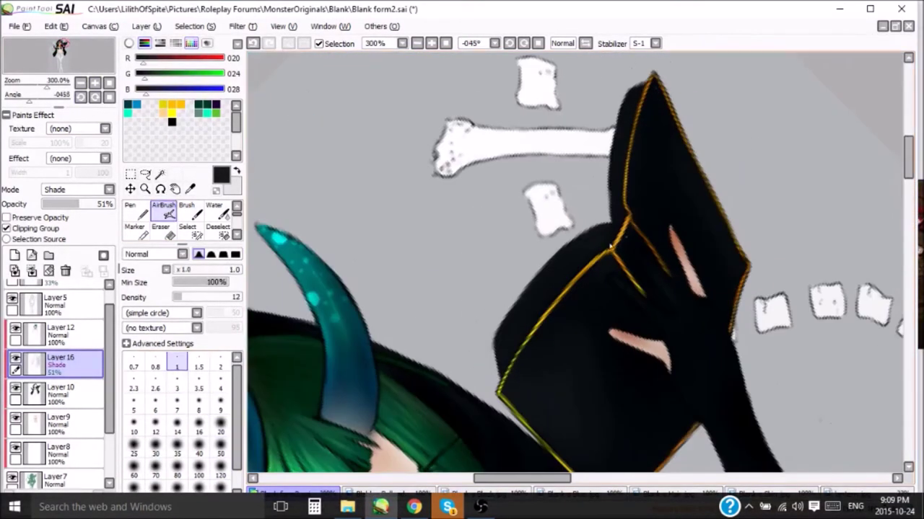
key("bracketright")
key("bracketright")
key("bracketright")
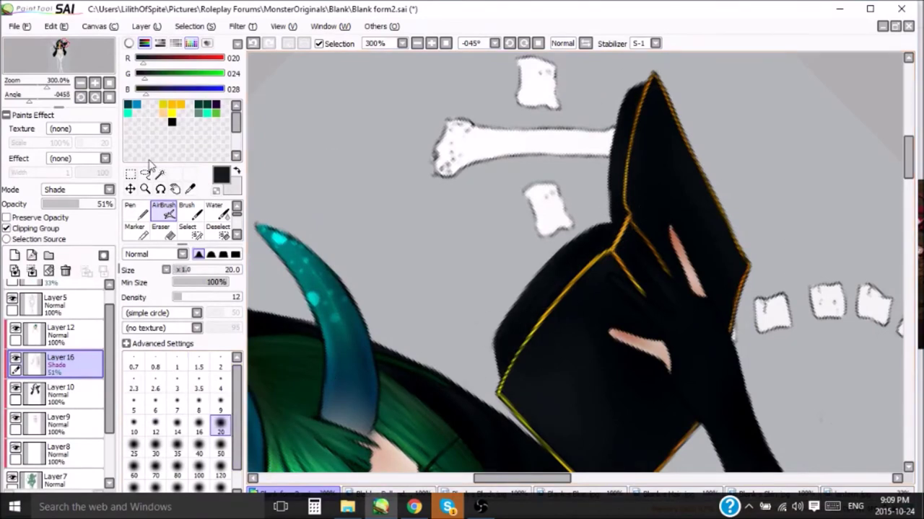
left_click(108, 96)
left_click(80, 83)
left_click(80, 83)
left_click(80, 83)
left_click(80, 83)
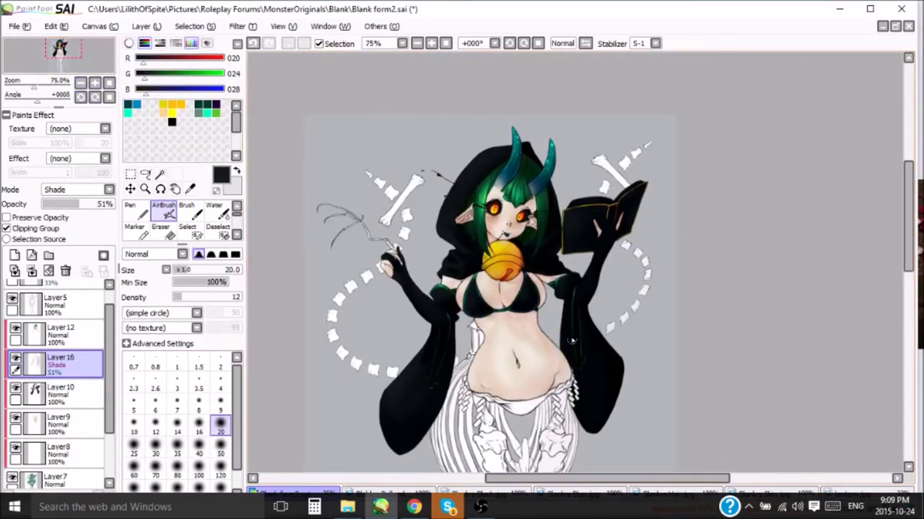
Step: Erase with a size-120 eraser near the face, then resume airbrushing at size 20
key("Page_Up")
key("e")
key("Page_Up")
left_click(56, 66)
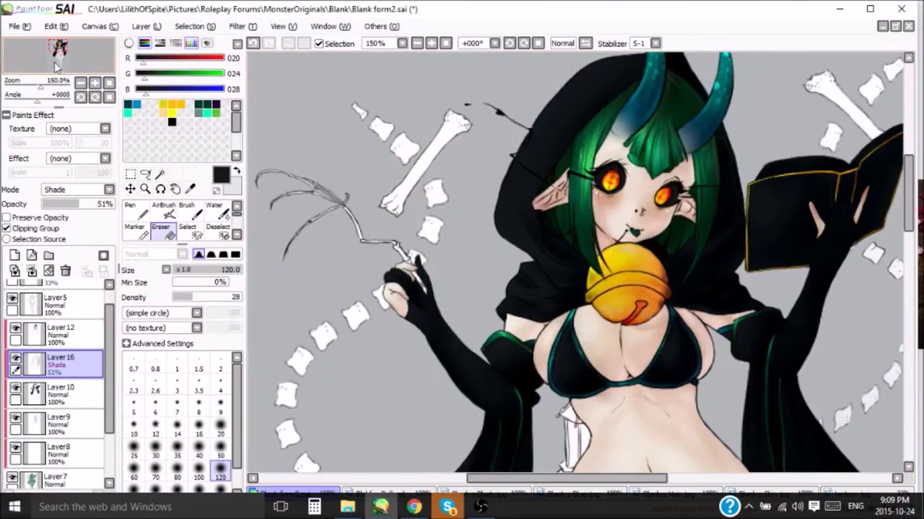
key("v")
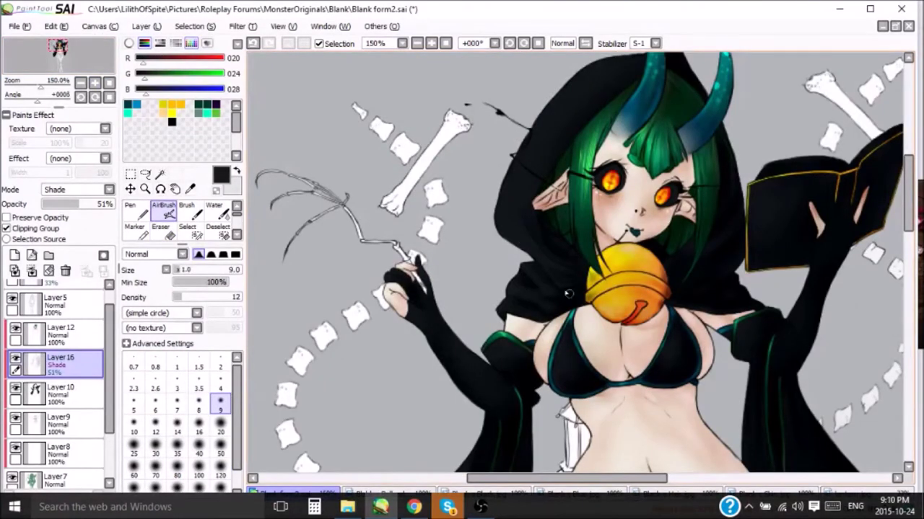
key("bracketright")
key("bracketright")
key("bracketright")
scroll(681, 296, "up", 2)
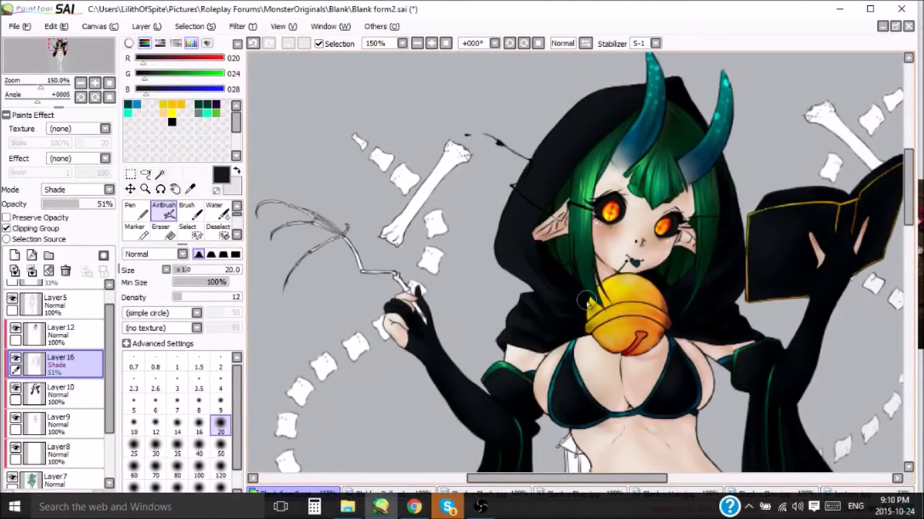
left_click(82, 84)
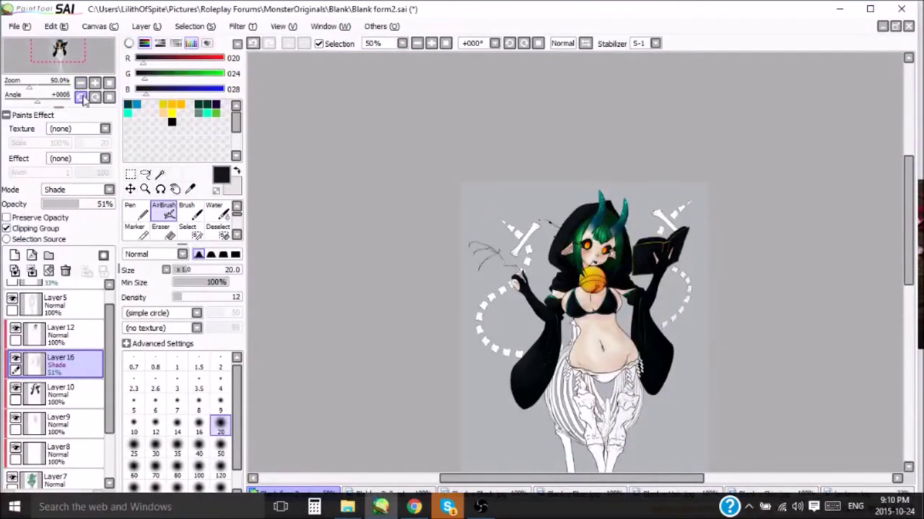
Step: Delete Layer 16, undo the deletion, and set its blend mode to Luminosity
left_click(81, 84)
left_click(65, 270)
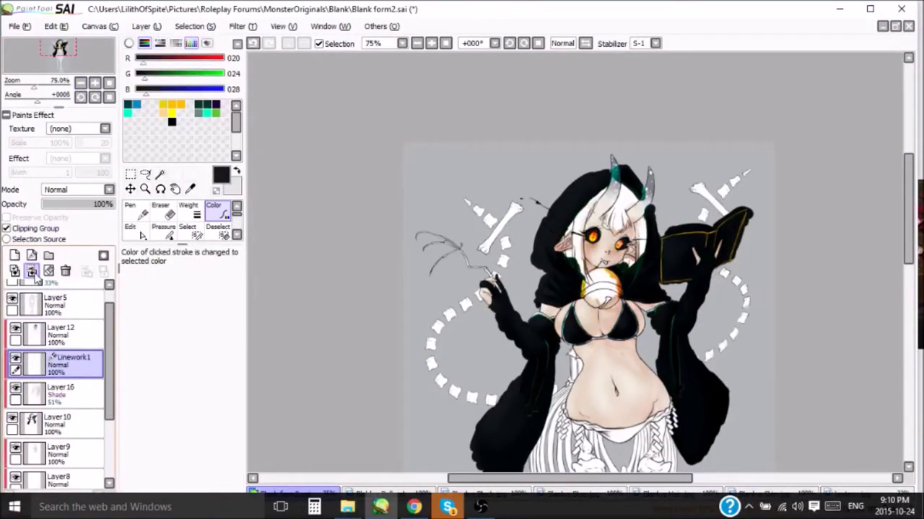
key("ctrl+z")
left_click(94, 84)
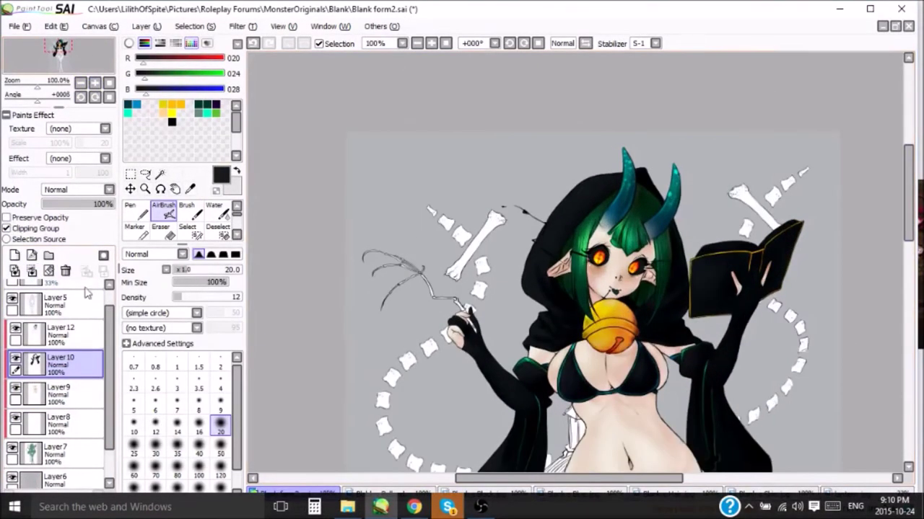
left_click(72, 189)
left_click(61, 242)
left_click(221, 453)
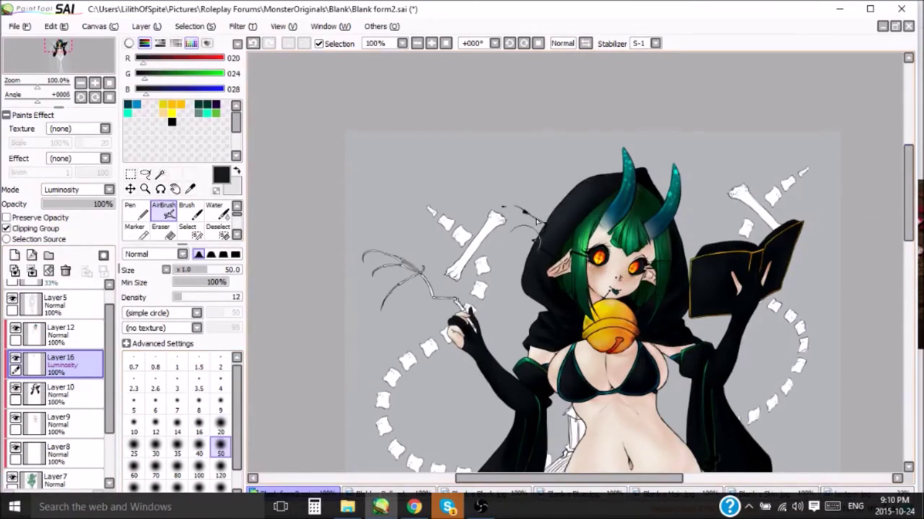
Step: Delete Layer 16 again, zoom out to the full figure, and start a dark green layer
key("bracketleft")
key("bracketleft")
key("bracketleft")
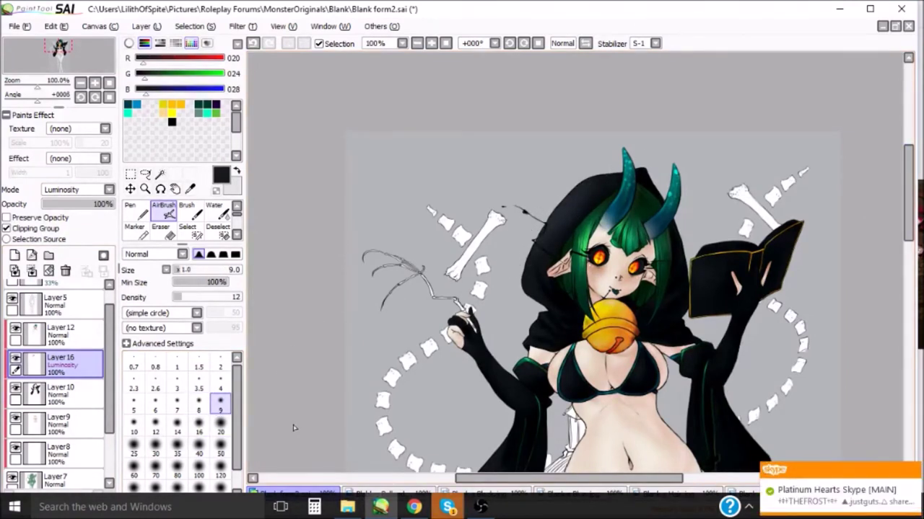
key("bracketright")
key("bracketright")
key("bracketright")
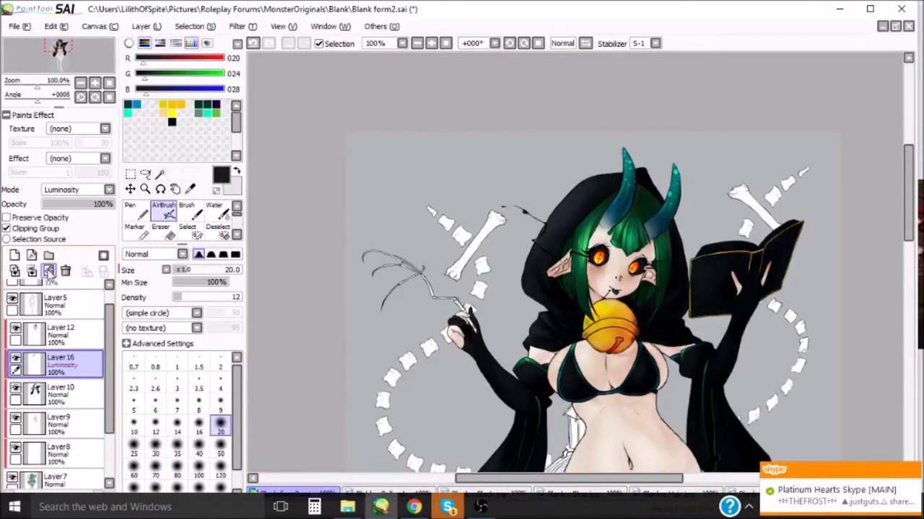
left_click(49, 271)
left_click(908, 283)
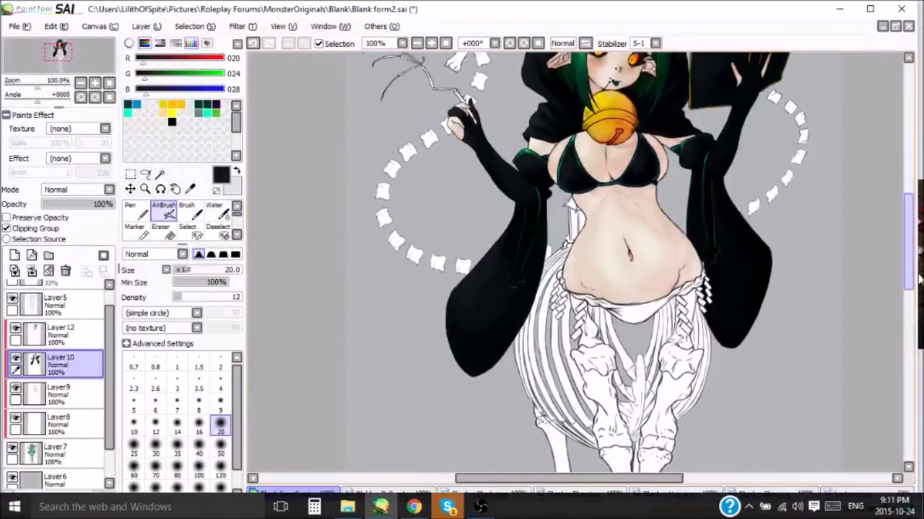
scroll(918, 280, "up", 5)
left_click(80, 83)
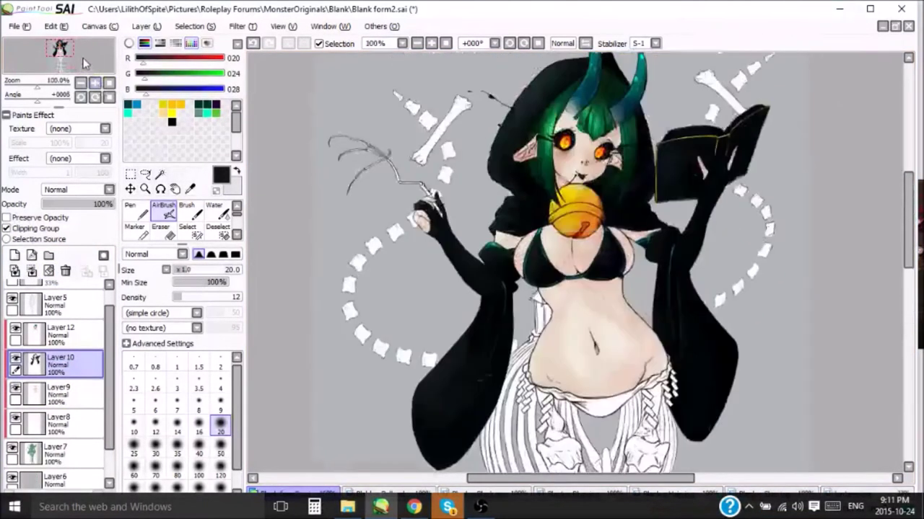
left_click_drag(84, 63, 72, 58)
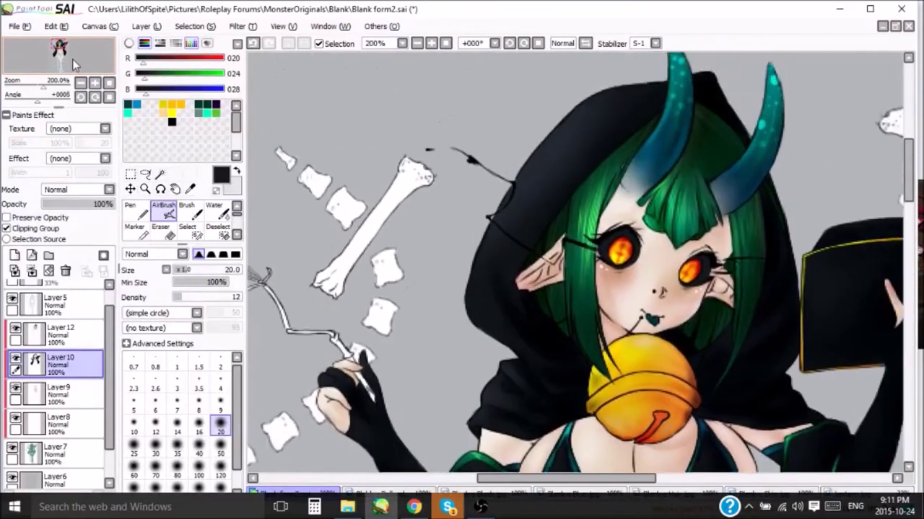
left_click(107, 84)
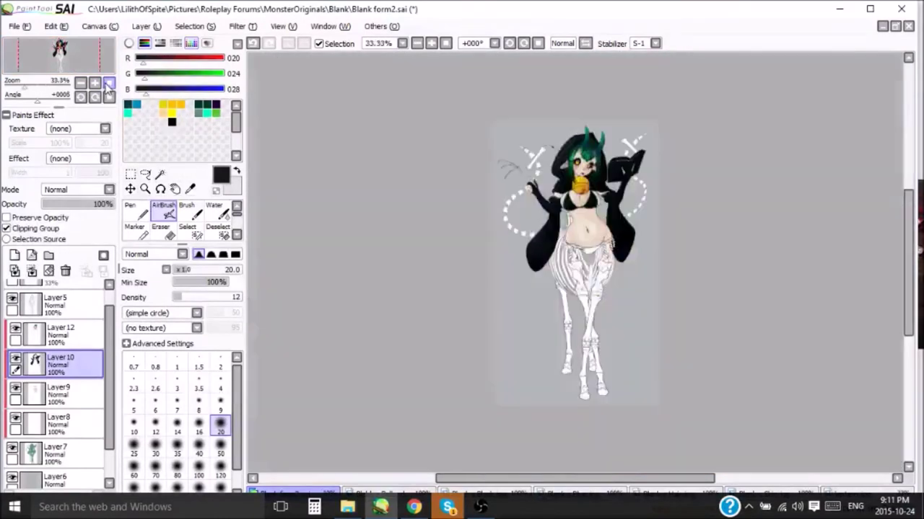
key("ctrl+z")
left_click(61, 322)
Step: Bucket-fill the new layer dark green, trying Overlay and Multiply before returning to Normal
left_click(134, 229)
left_click(81, 83)
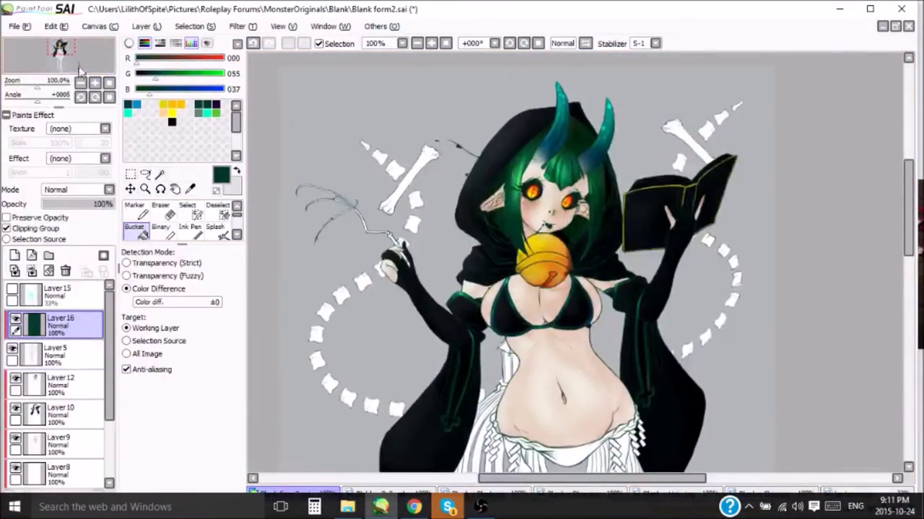
left_click(78, 190)
left_click(78, 230)
left_click(78, 189)
left_click(78, 209)
left_click(65, 353)
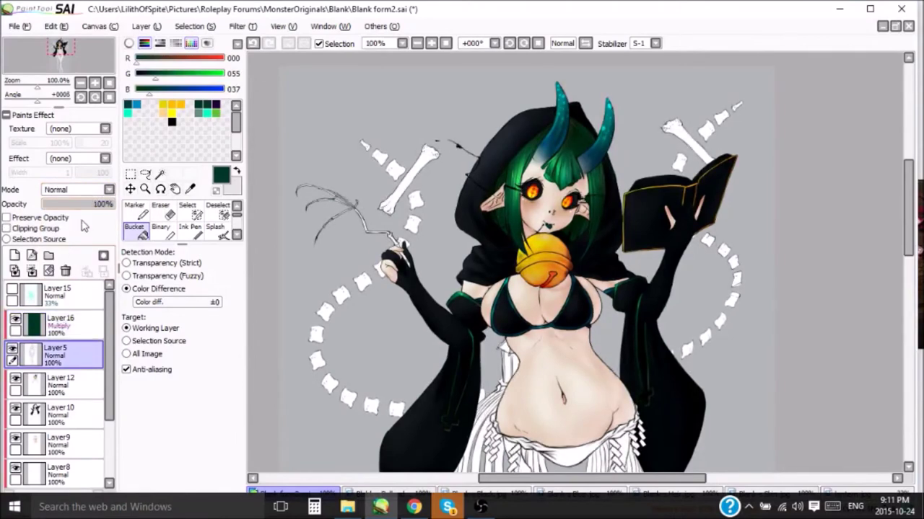
left_click(61, 321)
left_click(78, 190)
Step: Set Layer5's blend mode to Shade after trying Multiply
left_click(65, 353)
left_click(78, 189)
left_click(78, 209)
left_click(78, 190)
left_click(78, 250)
left_click(88, 60)
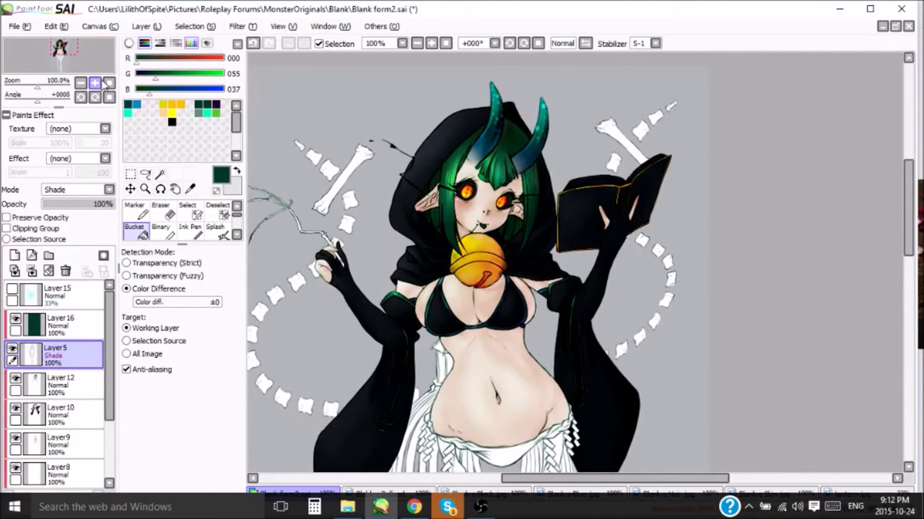
Step: Add a clipped light grey fill layer above Layer5, then remove it
left_click(61, 325)
left_click(237, 171)
left_click(247, 116)
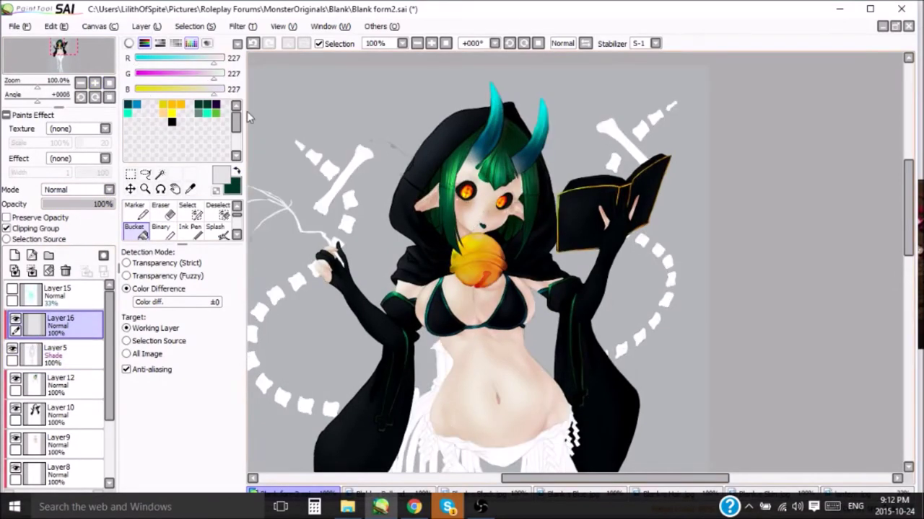
key("Delete")
left_click(78, 189)
left_click(128, 216)
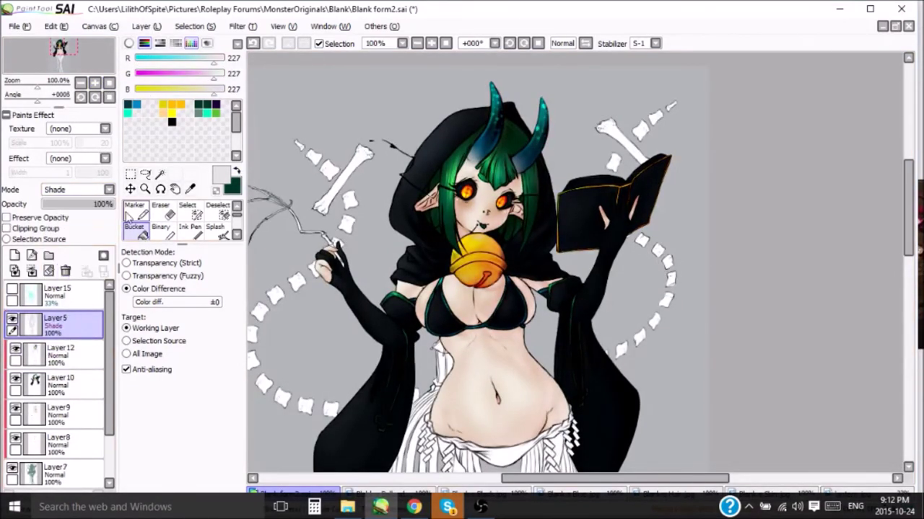
Step: Fill a new clipped layer above Layer5 with dark teal, then darker green, and undo it
left_click(213, 124)
key("ctrl+z")
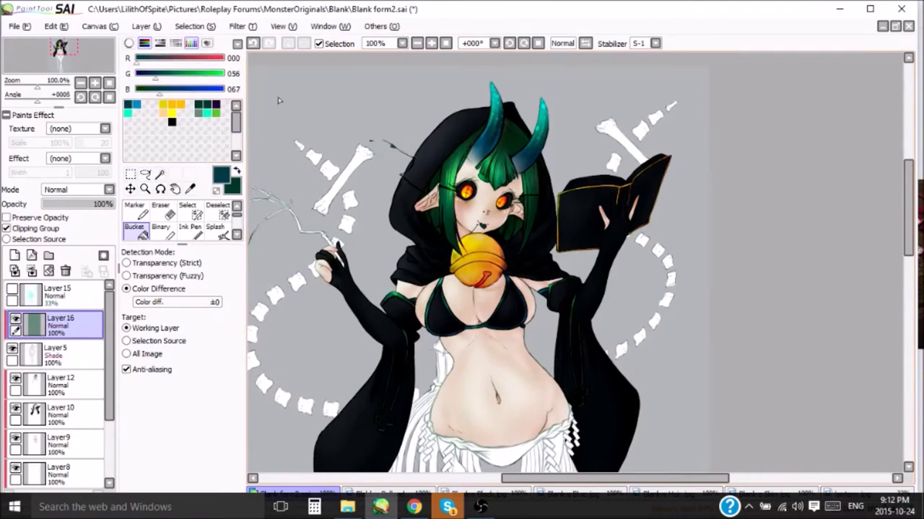
left_click(311, 116)
left_click(216, 109)
left_click(289, 93)
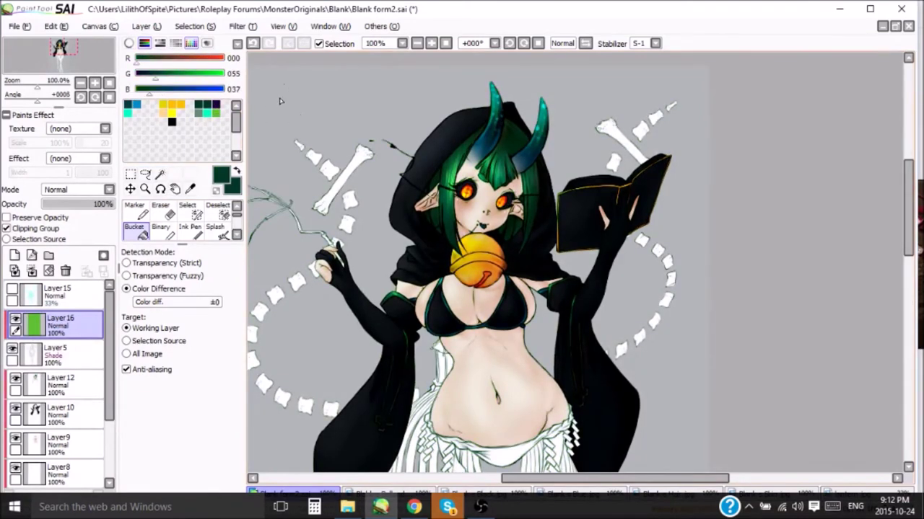
left_click(109, 97)
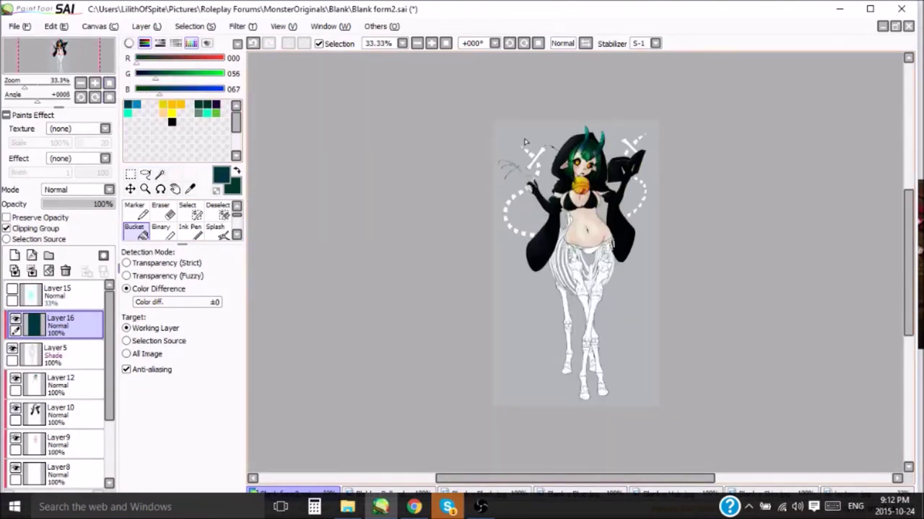
scroll(526, 141, "up", 3)
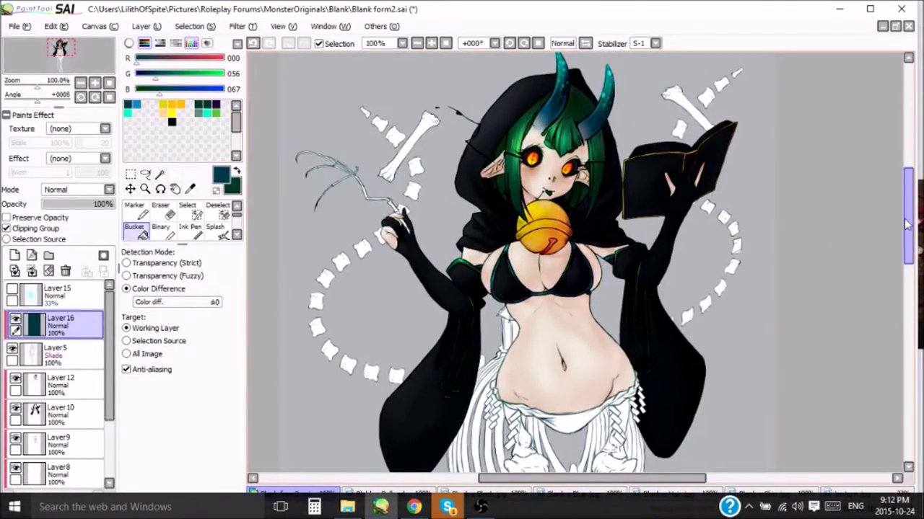
scroll(865, 214, "up", 3)
key("ctrl+z")
key("ctrl+z")
key("ctrl+z")
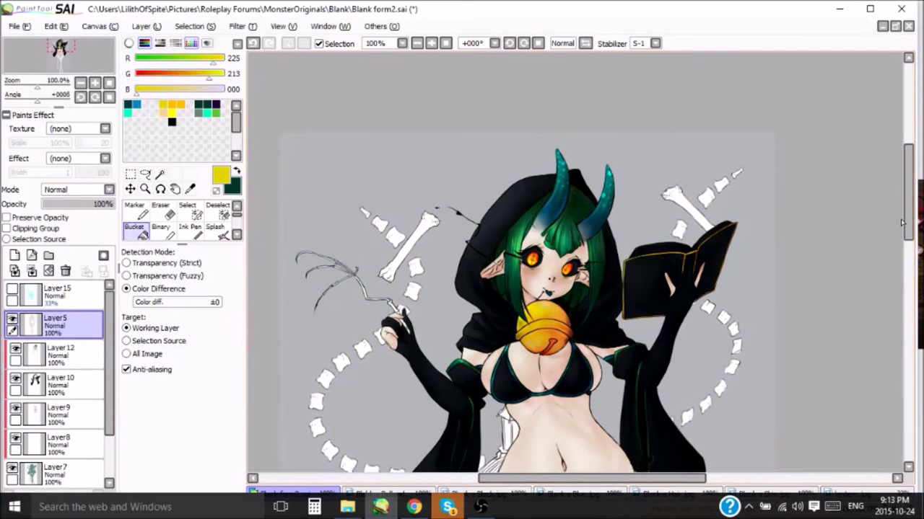
Step: Add a new clipped Shade layer and eyedrop a near-black colour from the hood
left_click_drag(901, 230, 902, 247)
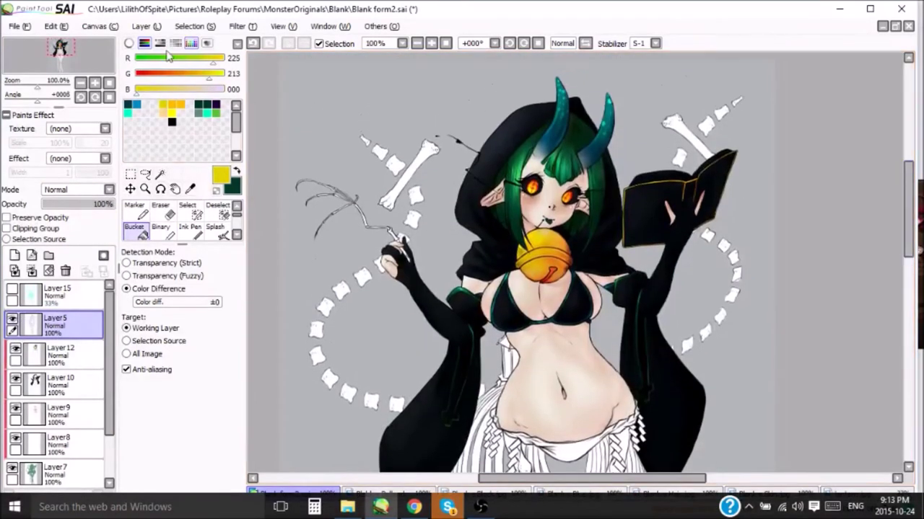
scroll(363, 166, "up", 2)
key("ctrl+y")
key("ctrl+y")
key("ctrl+y")
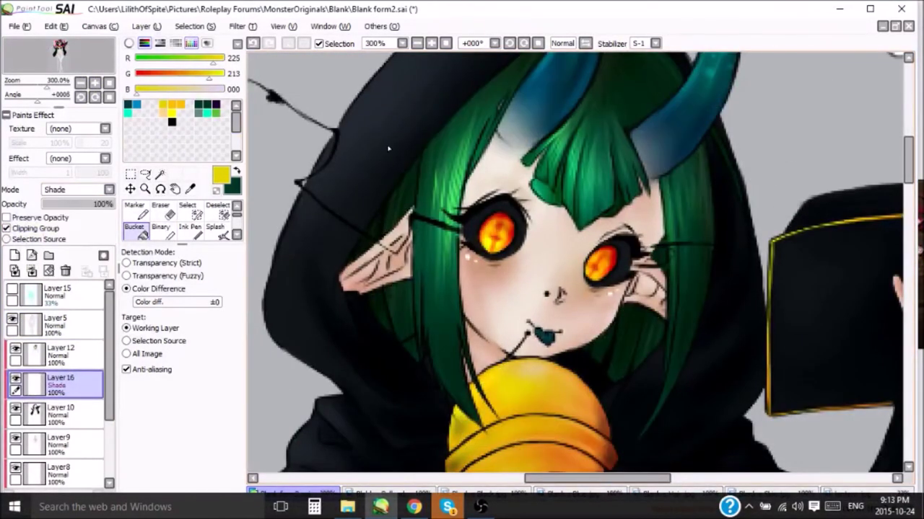
left_click(295, 189, "alt")
left_click(134, 211)
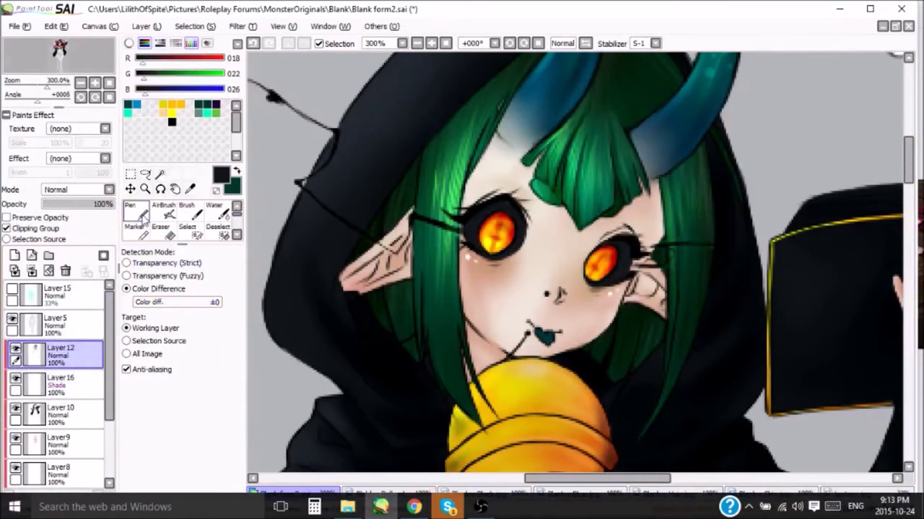
left_click(61, 411)
left_click(61, 383)
Step: Airbrush soft near-black shading under the left eye, then switch to the Eraser
left_click(164, 211)
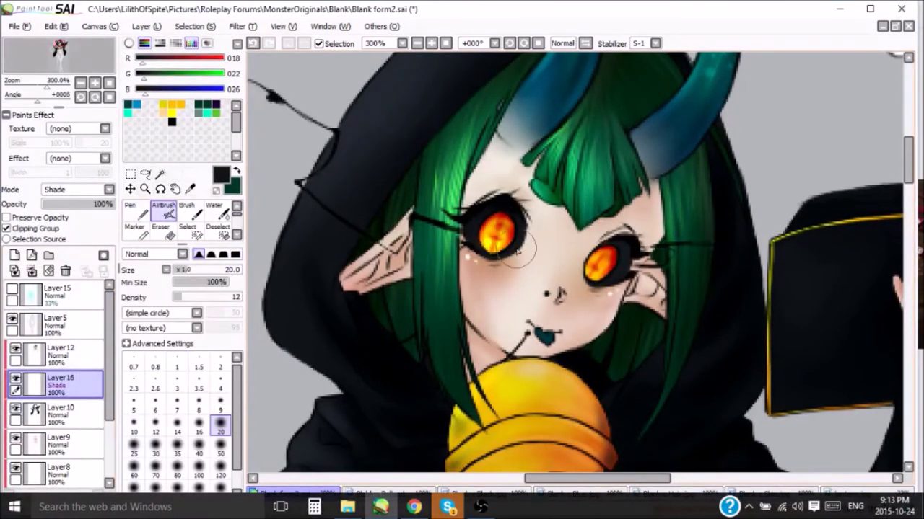
left_click_drag(516, 250, 505, 264)
key("e")
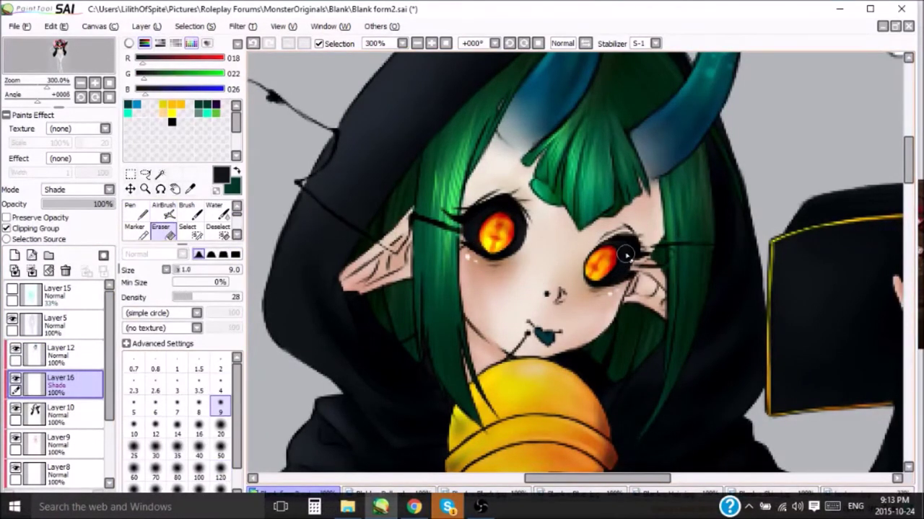
scroll(491, 264, "down", 3)
scroll(491, 264, "down", 1)
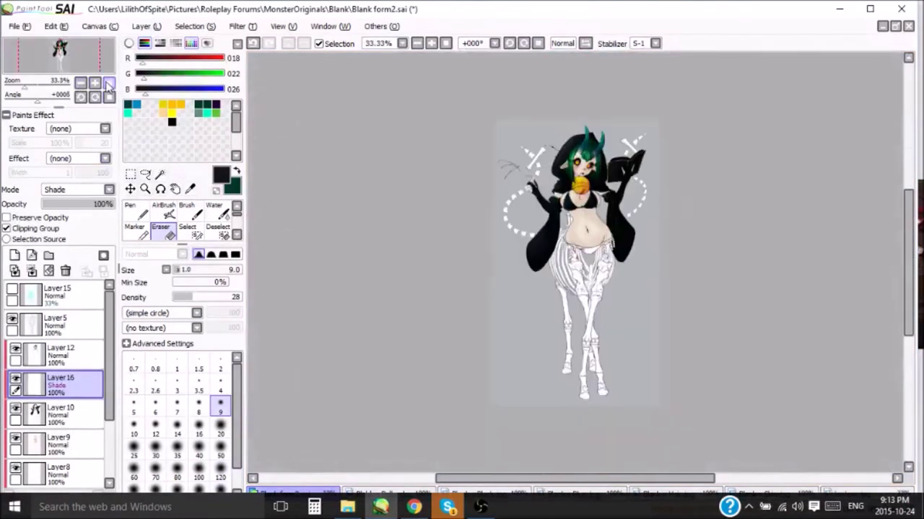
scroll(491, 264, "up", 3)
scroll(490, 264, "up", 2)
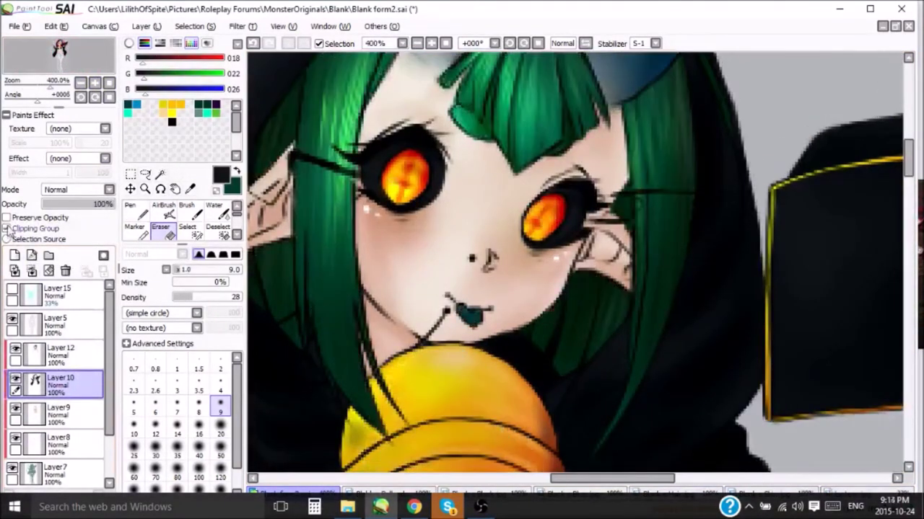
Step: Add a Shade layer above Layer9 with dark teal and a size 9 airbrush
scroll(40, 360, "down", 3)
left_click(22, 352)
key("ctrl+plus")
left_click(15, 255)
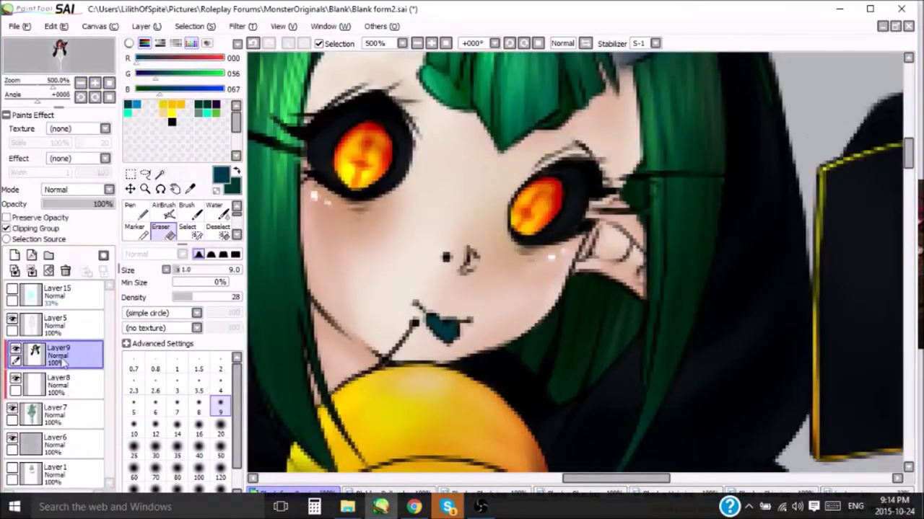
left_click(75, 190)
left_click(58, 249)
left_click(164, 209)
left_click(221, 406)
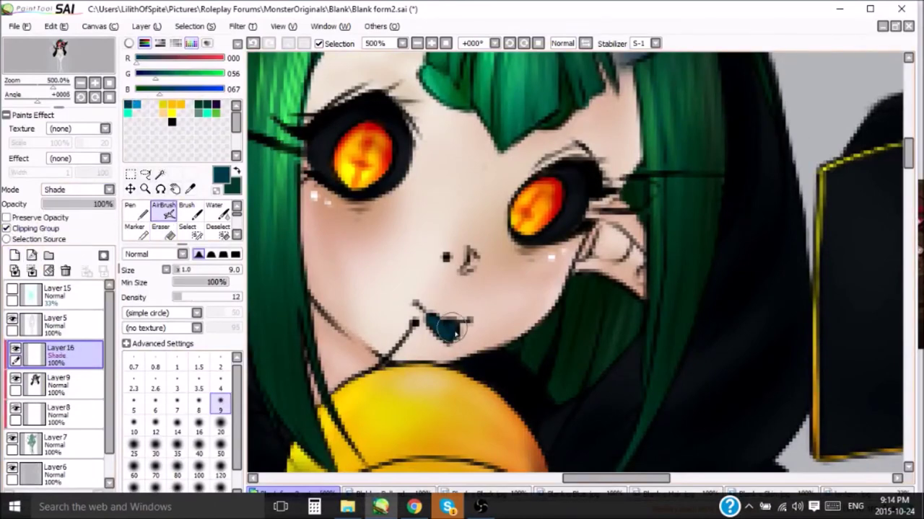
Step: Add a Luminosity layer and dab a bright teal glint onto the lips at size 1
left_click(129, 111)
left_click(14, 255)
left_click(75, 190)
left_click(58, 229)
left_click(177, 366)
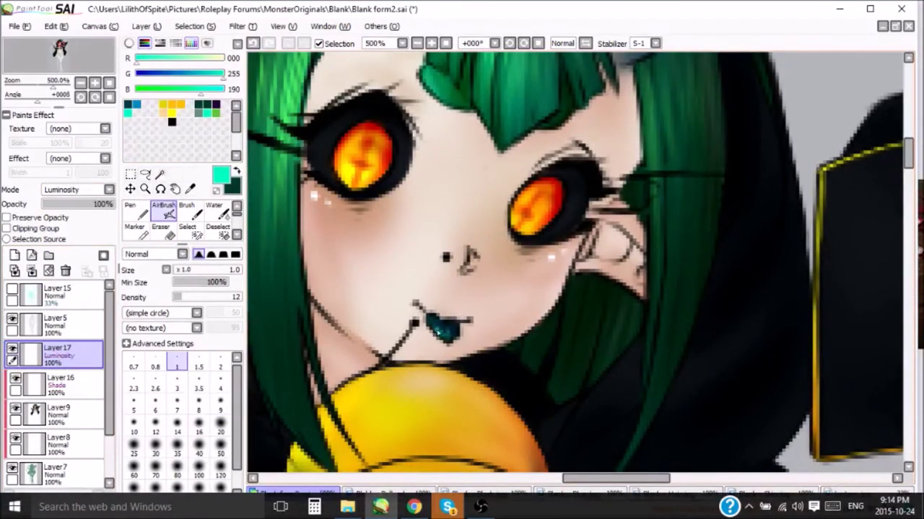
Step: Merge the lip highlight layers down into Layer9 and check colours with Layer8 hidden
scroll(438, 332, "down", 5)
scroll(438, 332, "up", 1)
scroll(433, 330, "up", 5)
left_click(108, 83)
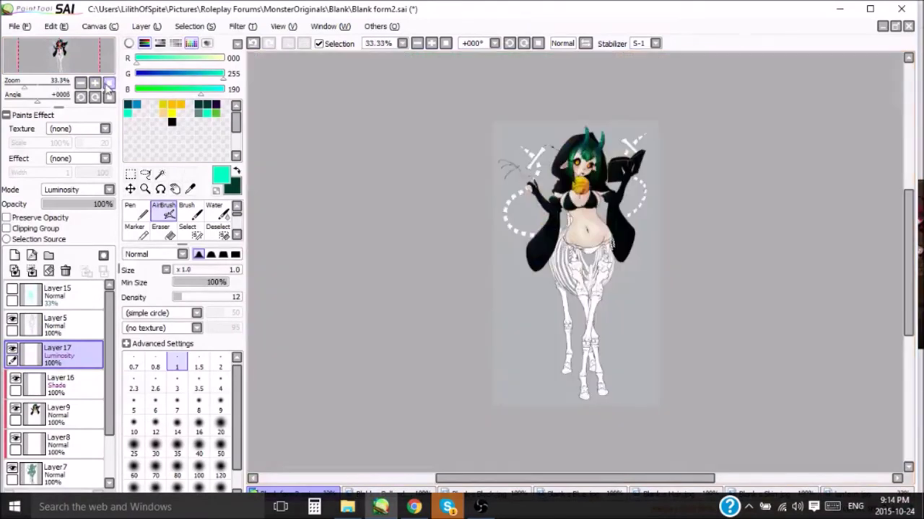
left_click(31, 271)
left_click(15, 376)
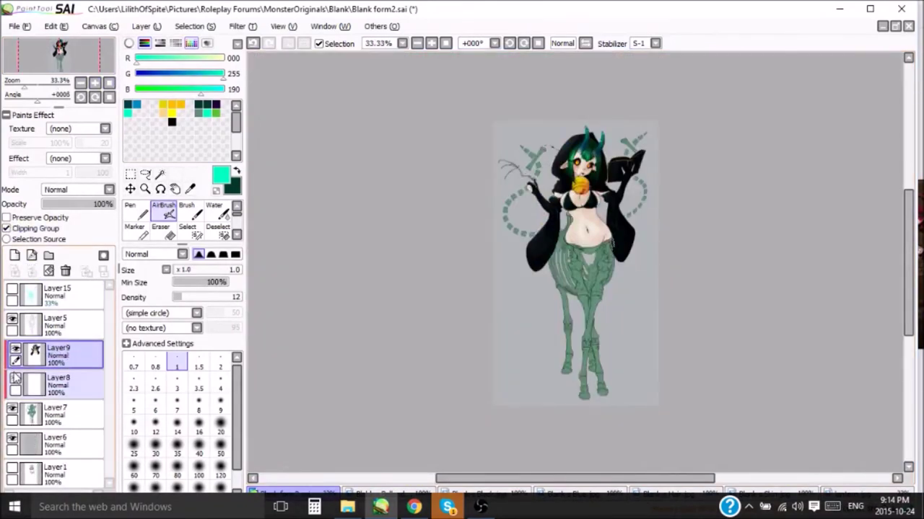
scroll(83, 66, "up", 2)
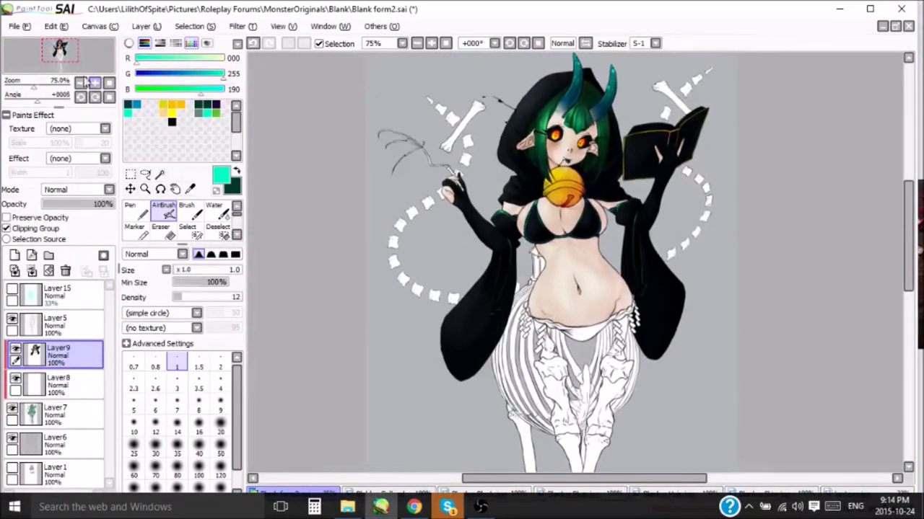
left_click(465, 494)
left_click(292, 494)
Step: Add a clipped Shade layer and airbrush dark grey along the large bone's right edge at size 9
left_click(14, 271)
left_click(76, 190)
left_click(73, 261)
left_click(6, 228)
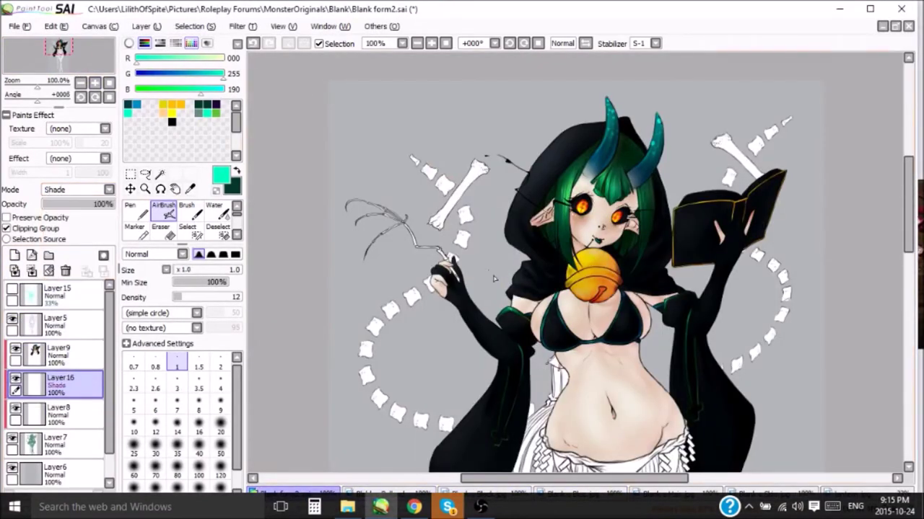
left_click(216, 105)
left_click(220, 401)
scroll(503, 166, "up", 3)
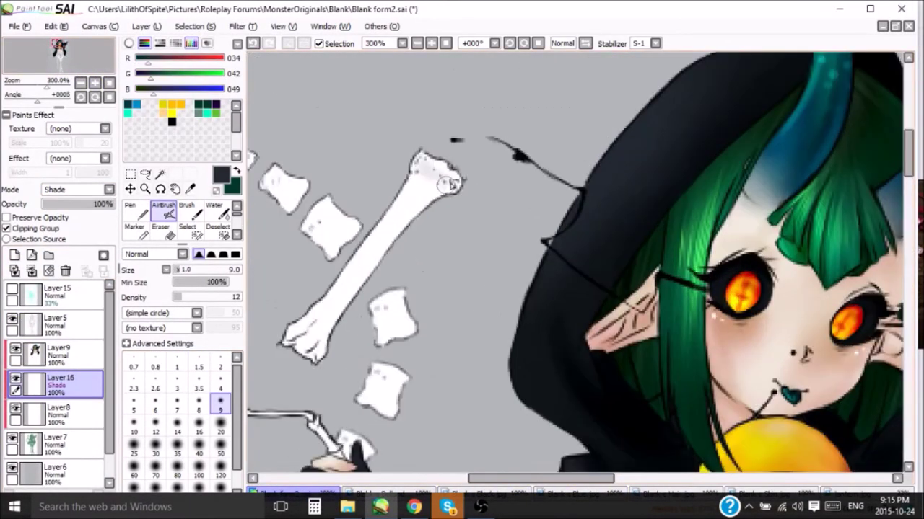
mouse_move(400, 216)
left_mouse_down()
mouse_move(306, 328)
mouse_move(331, 316)
left_mouse_up()
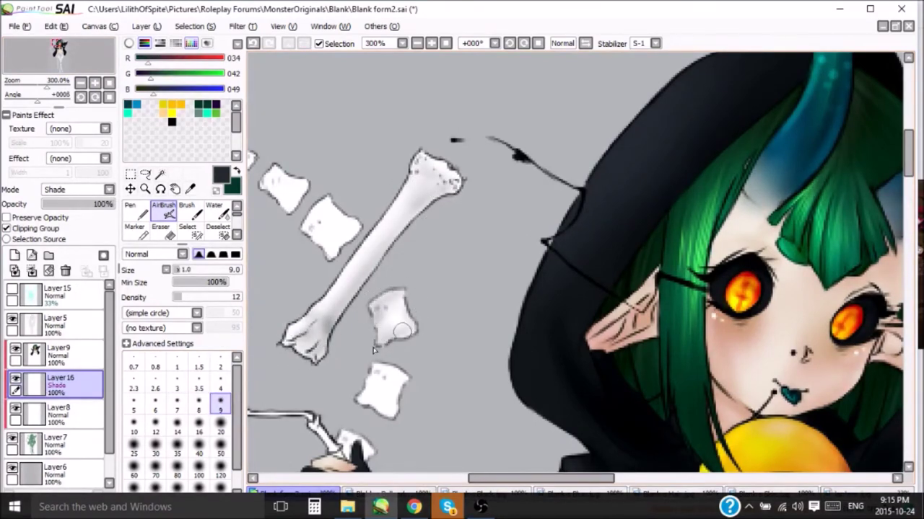
Step: Set the airbrush to size 20, rotate the view, and shade a small floating bone fragment
key("bracketright")
key("bracketright")
key("bracketright")
left_click(80, 85)
key("bracketleft")
key("bracketleft")
key("bracketleft")
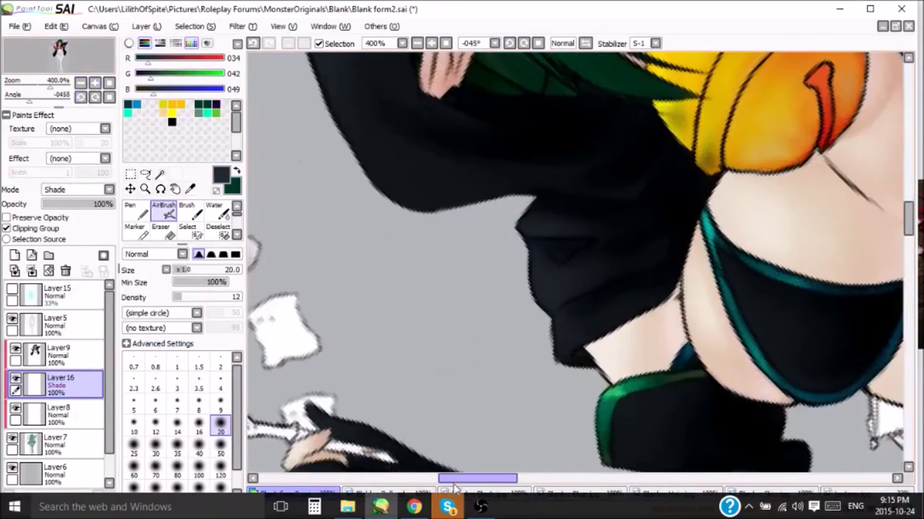
left_click_drag(425, 318, 472, 353)
scroll(578, 288, "down", 5)
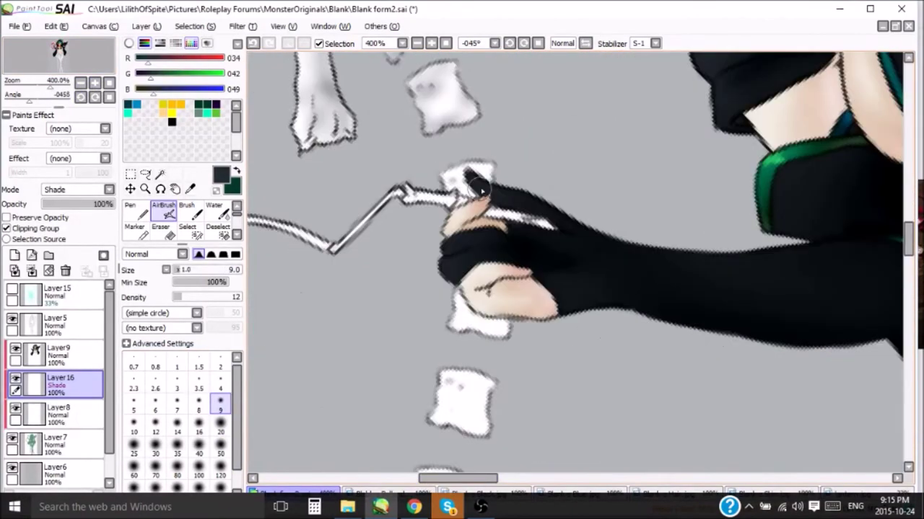
left_click_drag(325, 303, 398, 291)
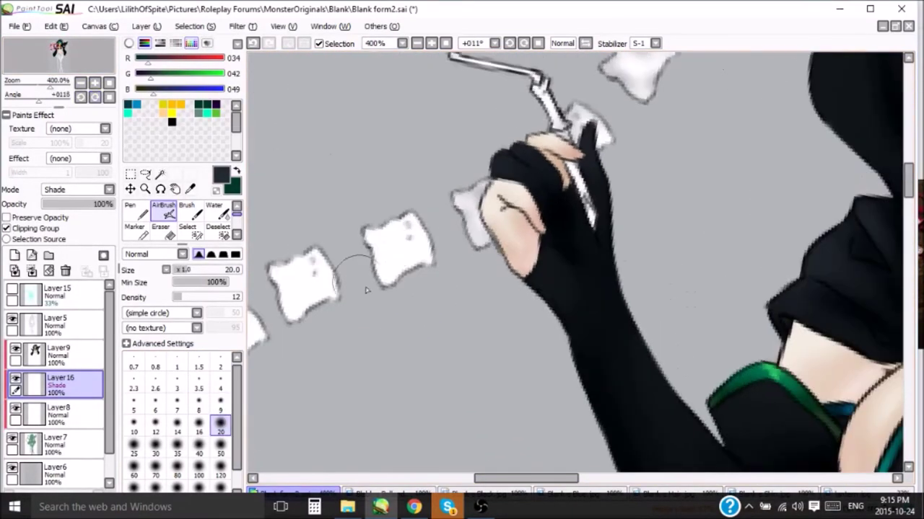
scroll(521, 451, "down", 3)
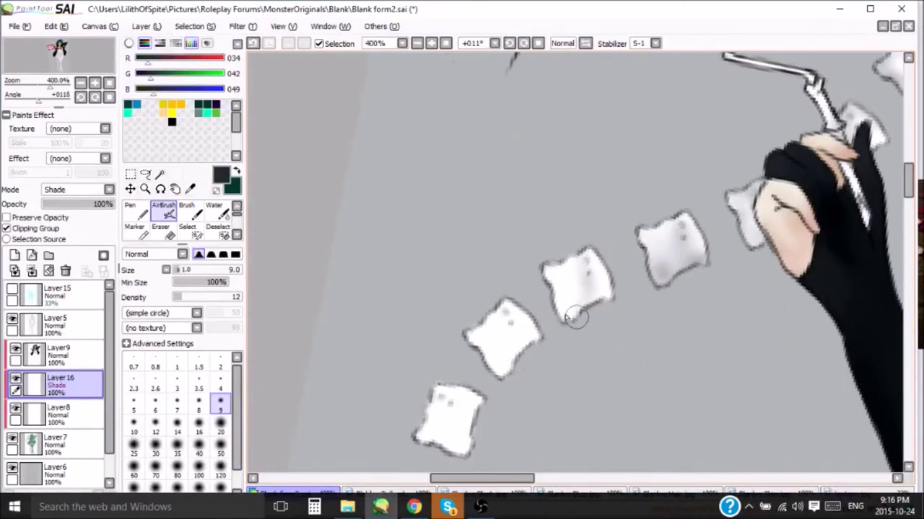
scroll(521, 452, "down", 4)
Step: Try larger brush sizes 50, 120 and 350, then return the airbrush to size 9
key("bracketright")
key("bracketright")
key("bracketright")
left_click_drag(575, 481, 650, 481)
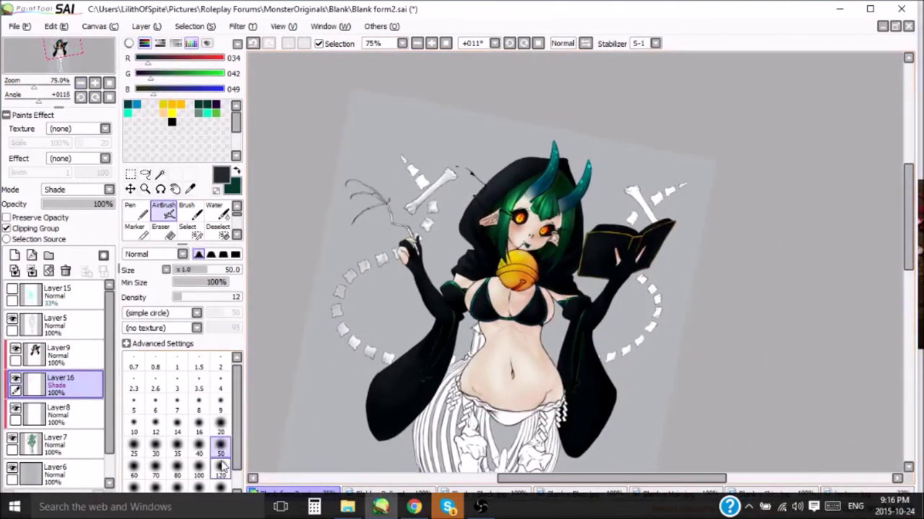
key("bracketright")
key("bracketright")
key("bracketright")
scroll(824, 306, "down", 3)
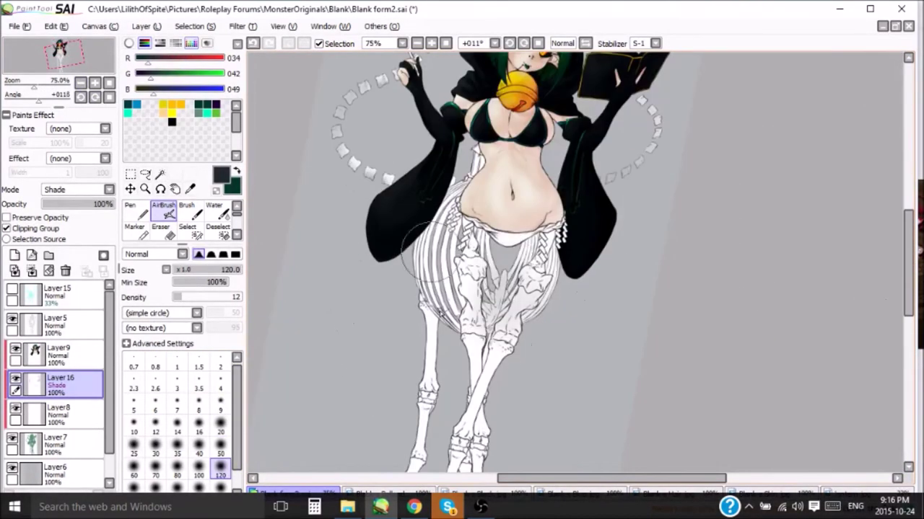
scroll(534, 306, "down", 3)
key("bracketright")
key("bracketright")
key("bracketright")
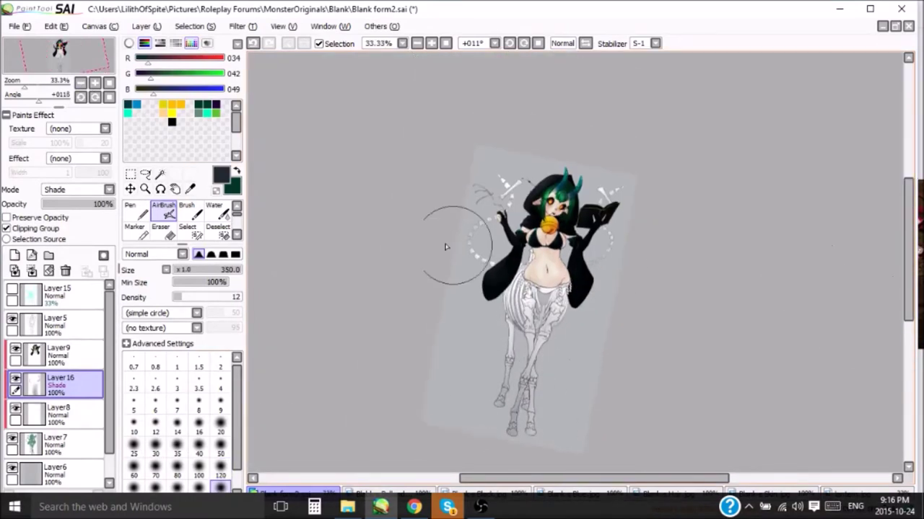
scroll(392, 252, "up", 3)
scroll(392, 251, "up", 3)
left_click(220, 428)
left_click(221, 404)
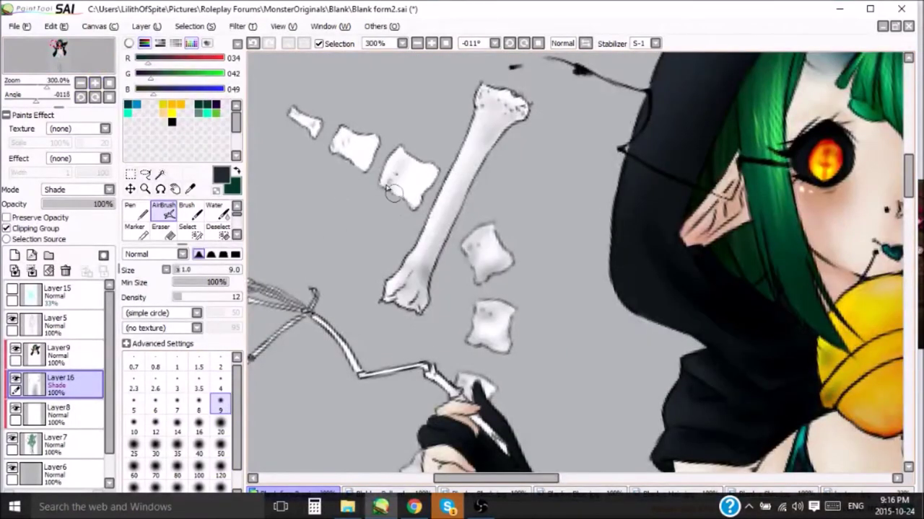
Step: Darken the shading on the bone pieces in the arc, then reset the canvas rotation
scroll(324, 125, "down", 5)
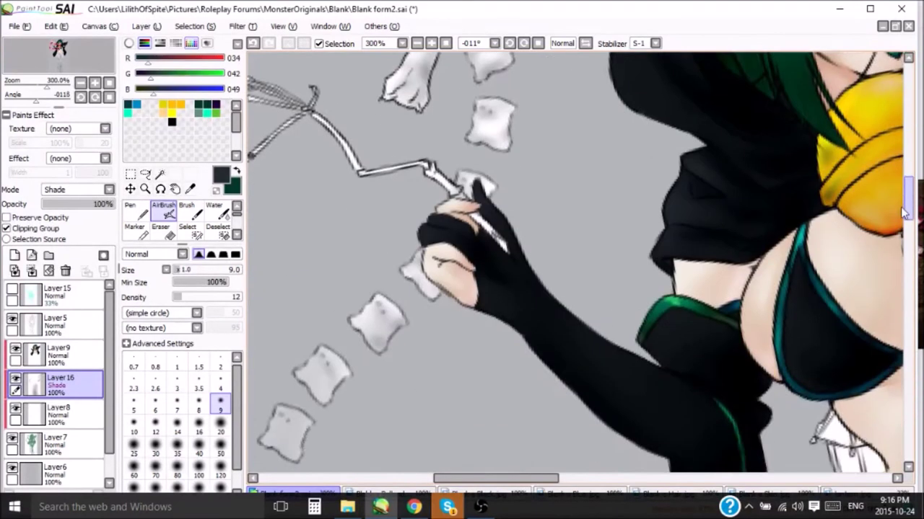
scroll(325, 125, "down", 5)
scroll(495, 477, "left", 3)
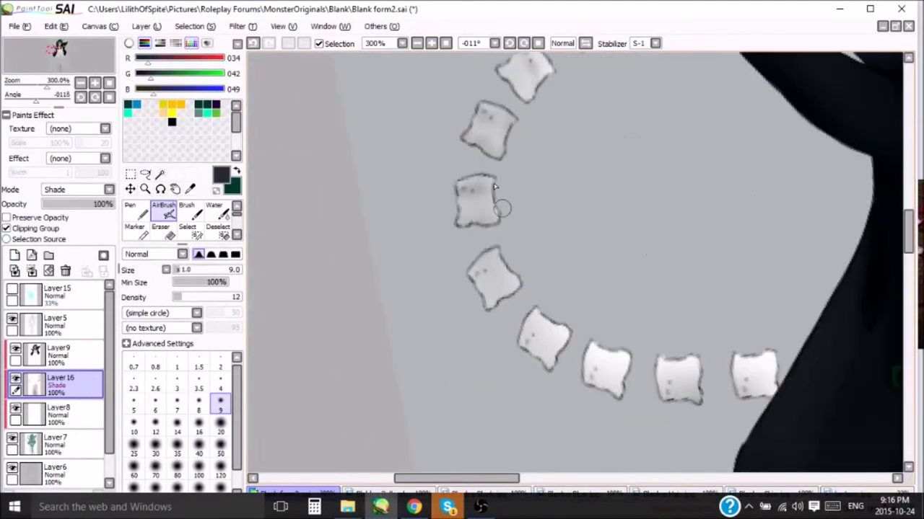
left_click_drag(531, 321, 570, 341)
left_click_drag(660, 389, 680, 362)
scroll(764, 359, "right", 5)
scroll(764, 359, "right", 3)
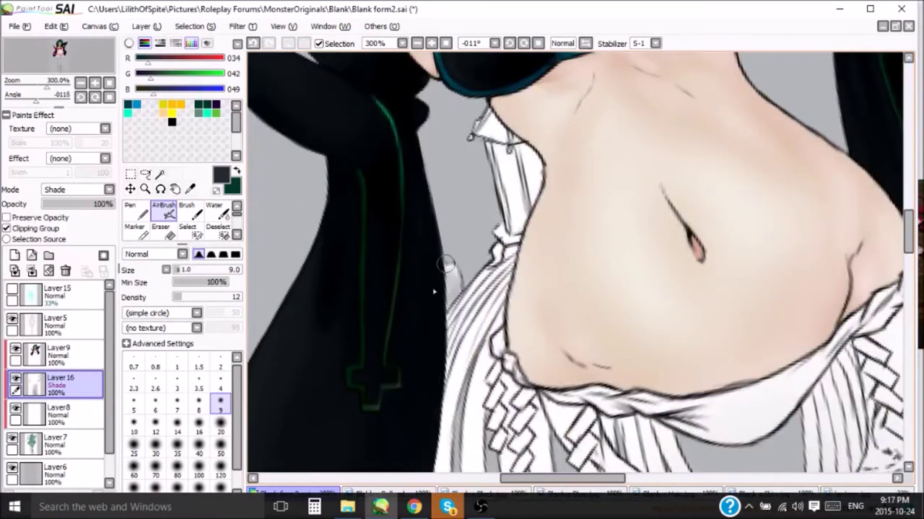
scroll(910, 249, "right", 5)
left_click_drag(911, 249, 911, 216)
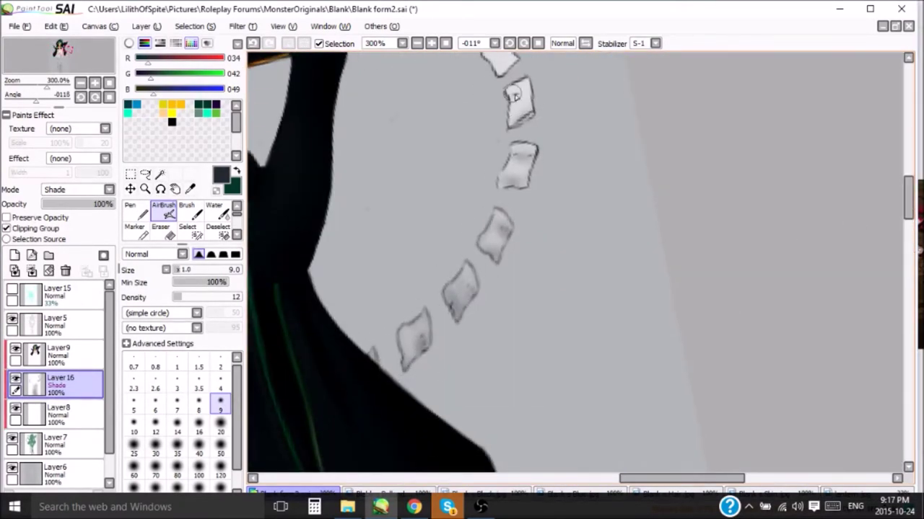
scroll(822, 264, "up", 5)
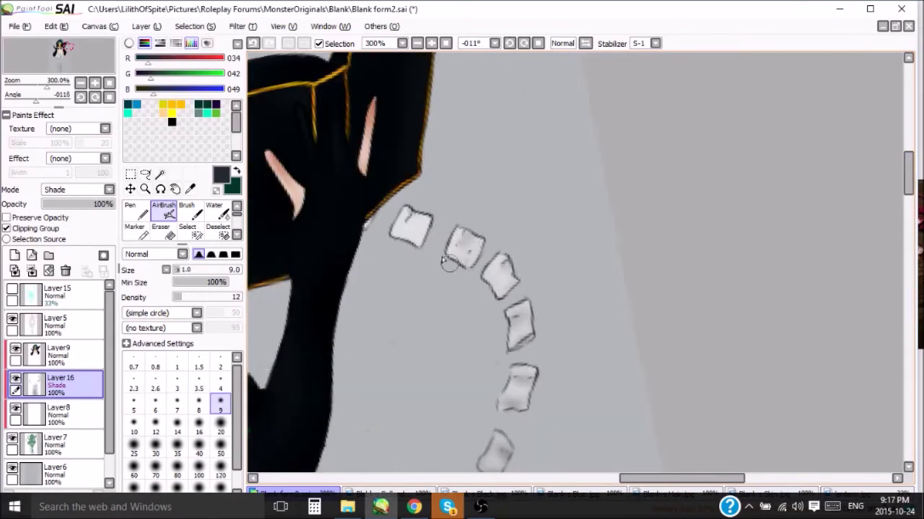
key("Home")
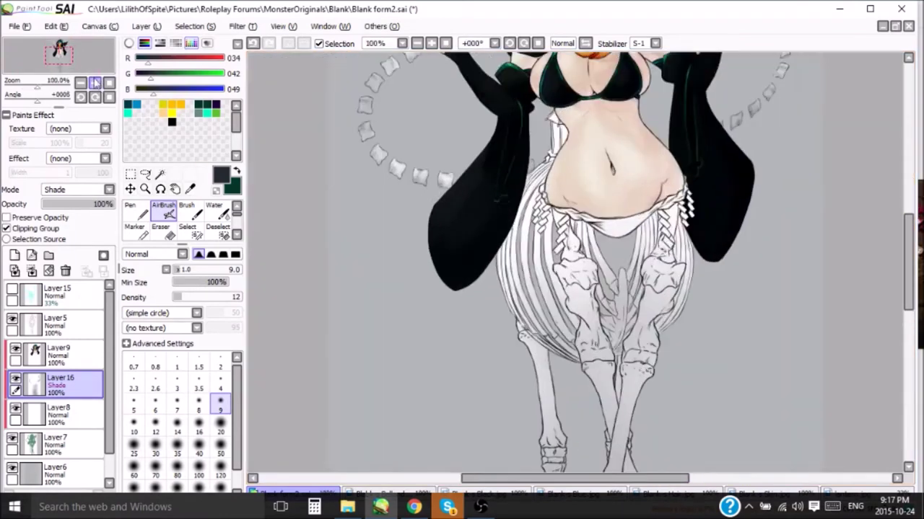
Step: Speckle the bone's top knob dark and shade the white clothing's left edge grey
left_click_drag(557, 262, 588, 238)
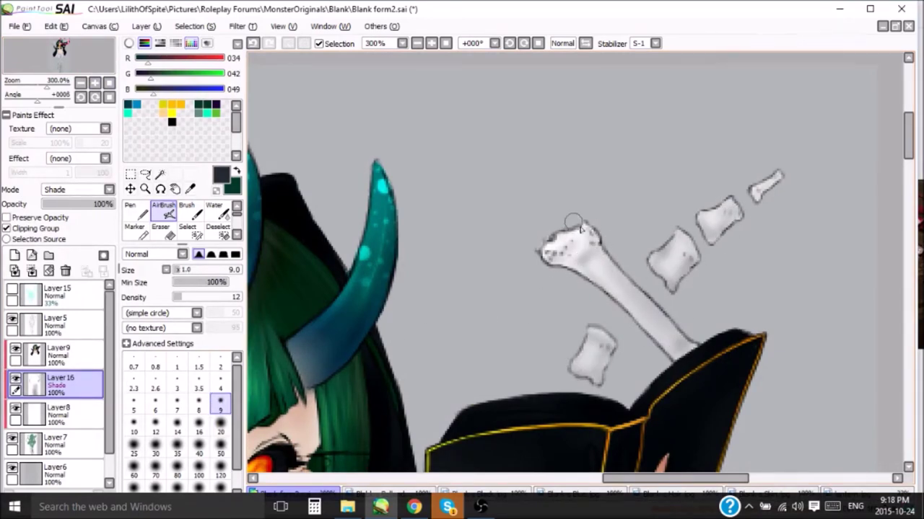
left_click(109, 83)
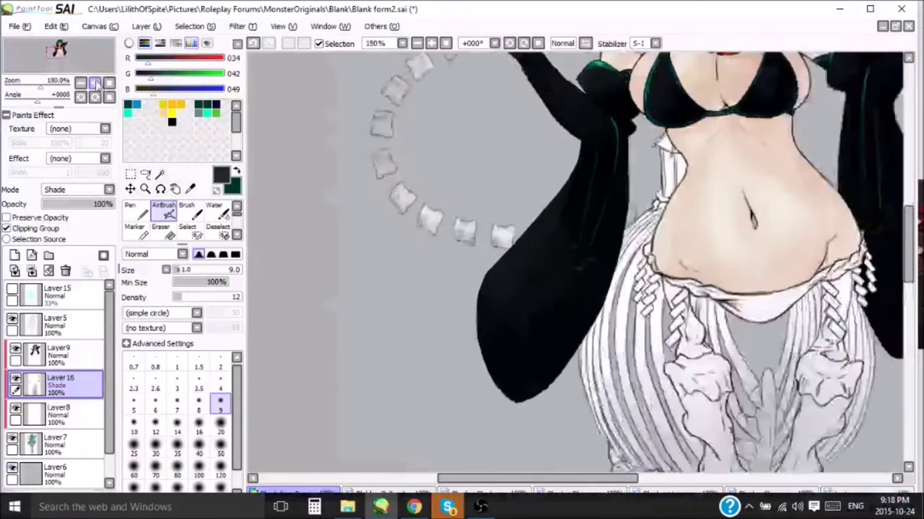
left_click_drag(696, 184, 639, 245)
left_click_drag(686, 199, 635, 318)
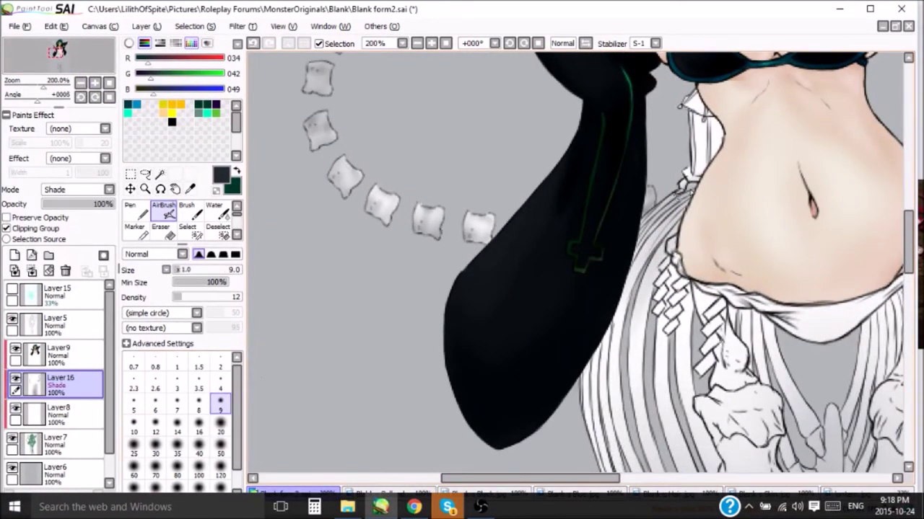
left_click_drag(689, 184, 627, 280)
scroll(641, 368, "down", 3)
left_click_drag(635, 166, 581, 300)
Step: Deepen grey shading on the skirt's left stripes at size 9, then reset the canvas rotation
left_click(220, 383)
left_click(220, 405)
left_click_drag(588, 379, 610, 290)
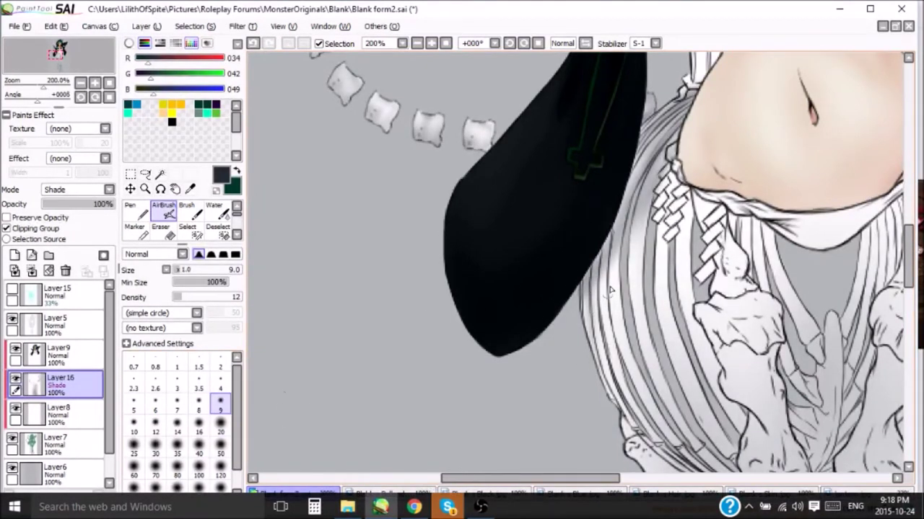
left_click_drag(647, 338, 624, 310)
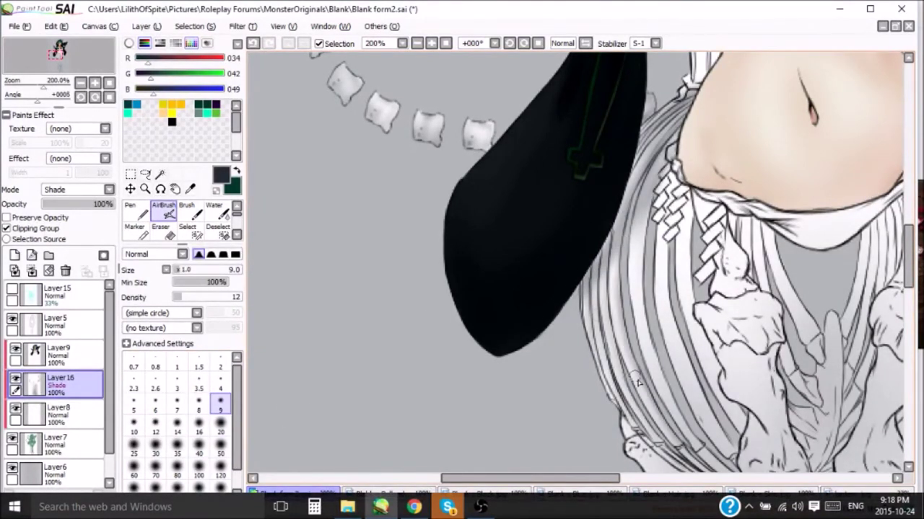
left_click_drag(617, 357, 613, 249)
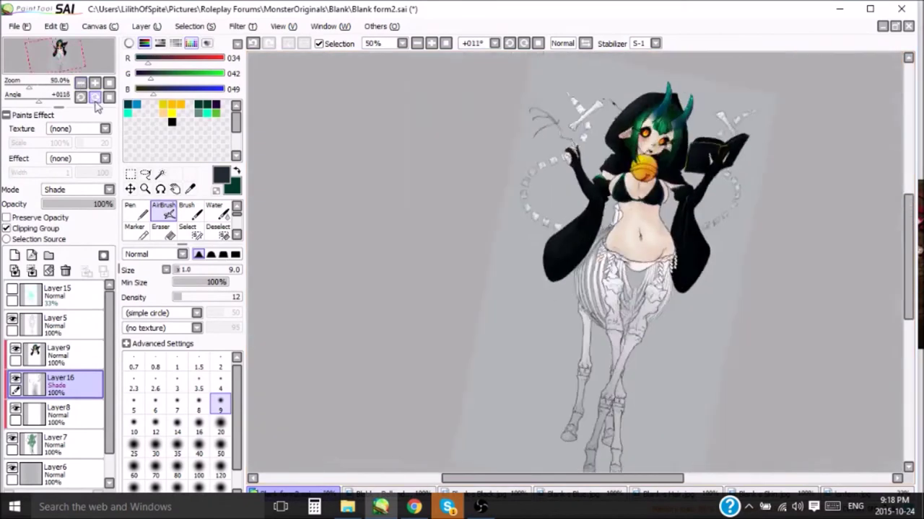
left_click_drag(619, 285, 606, 421)
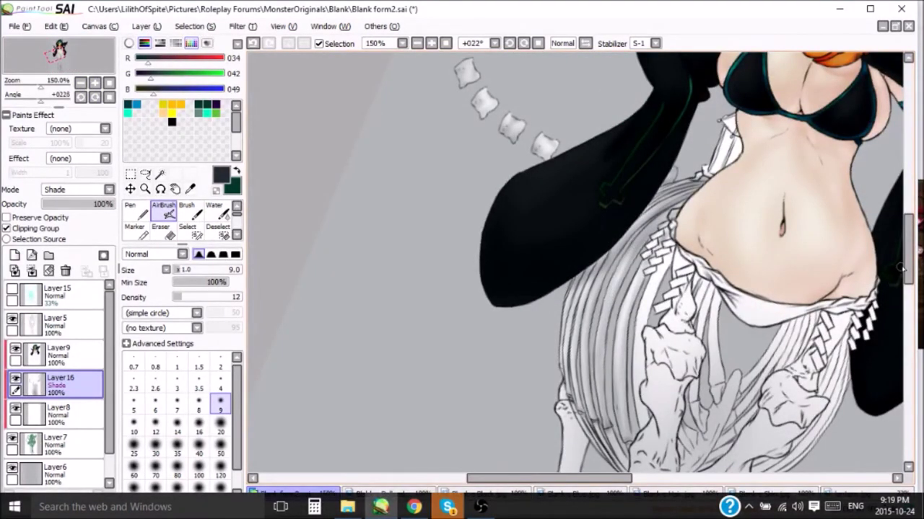
scroll(898, 271, "down", 3)
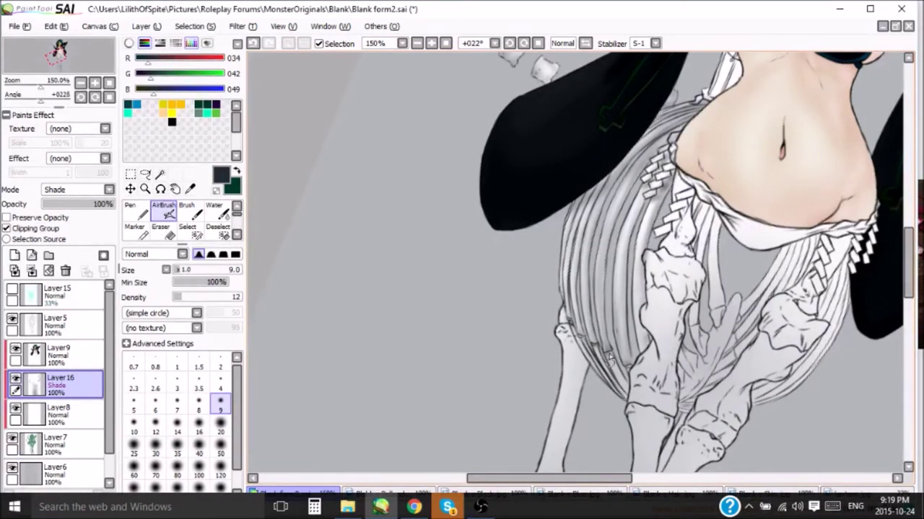
scroll(631, 382, "down", 3)
key("Home")
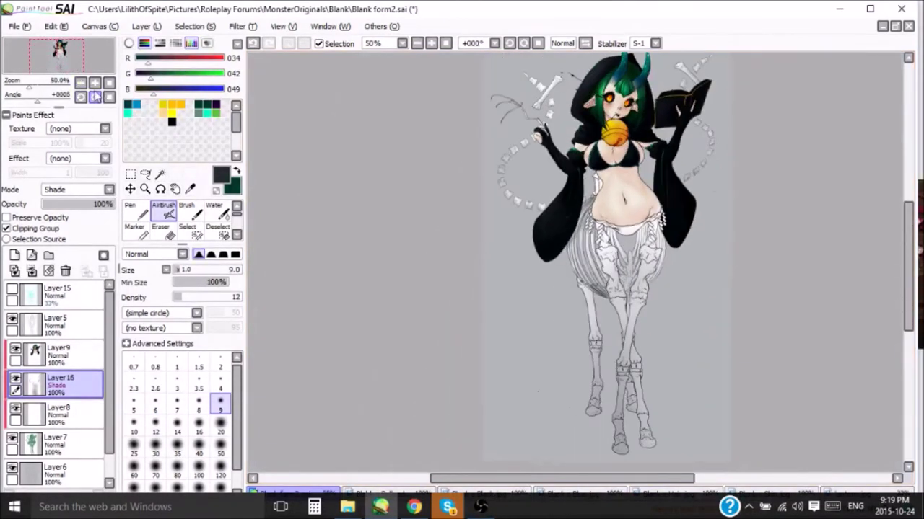
Step: Airbrush grey shading between the skeletal legs at sizes 20 and 9
scroll(453, 181, "up", 4)
key("bracketright")
key("bracketright")
key("bracketright")
left_click_drag(453, 181, 484, 238)
key("bracketleft")
key("bracketleft")
key("bracketleft")
left_click_drag(476, 188, 509, 285)
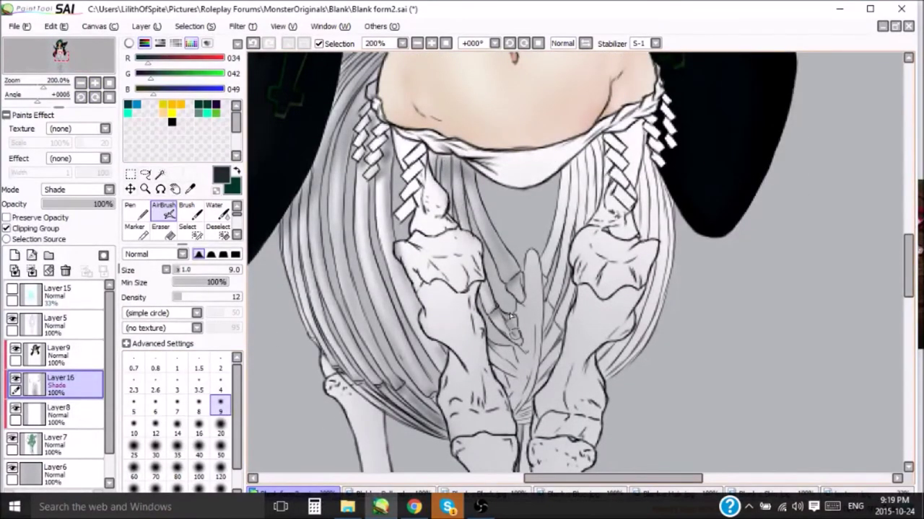
mouse_move(516, 374)
left_mouse_down()
mouse_move(505, 347)
mouse_move(513, 397)
left_mouse_up()
left_click_drag(535, 354, 538, 285)
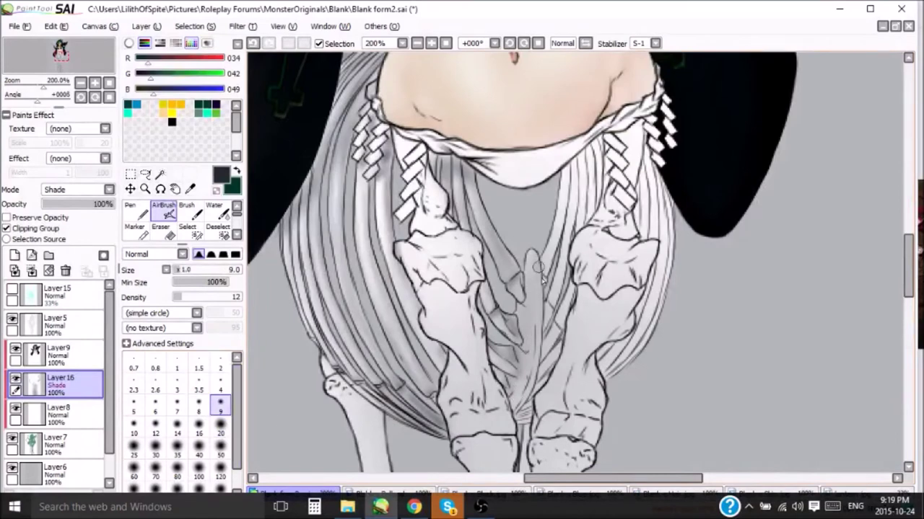
mouse_move(539, 348)
left_mouse_down()
mouse_move(521, 390)
mouse_move(555, 274)
left_mouse_up()
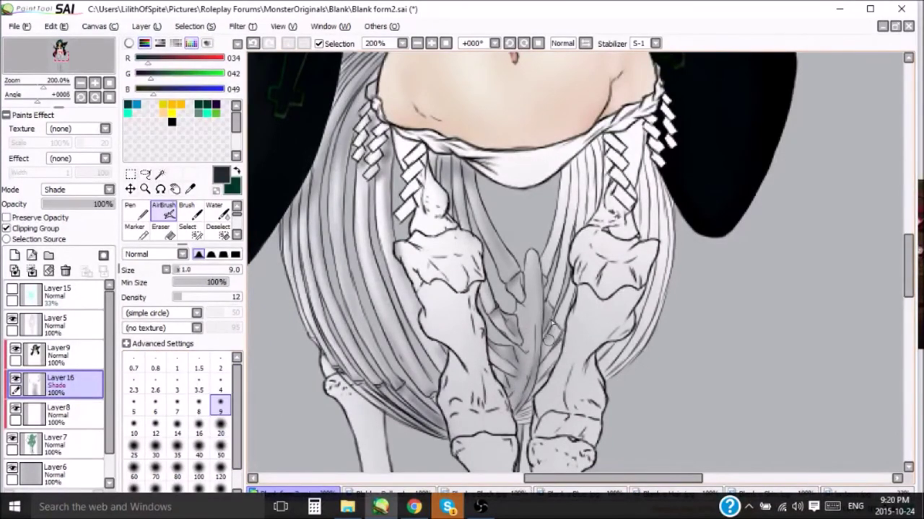
Step: Set the airbrush to size 20 and pan down to the lower belly and lace
scroll(519, 415, "up", 2)
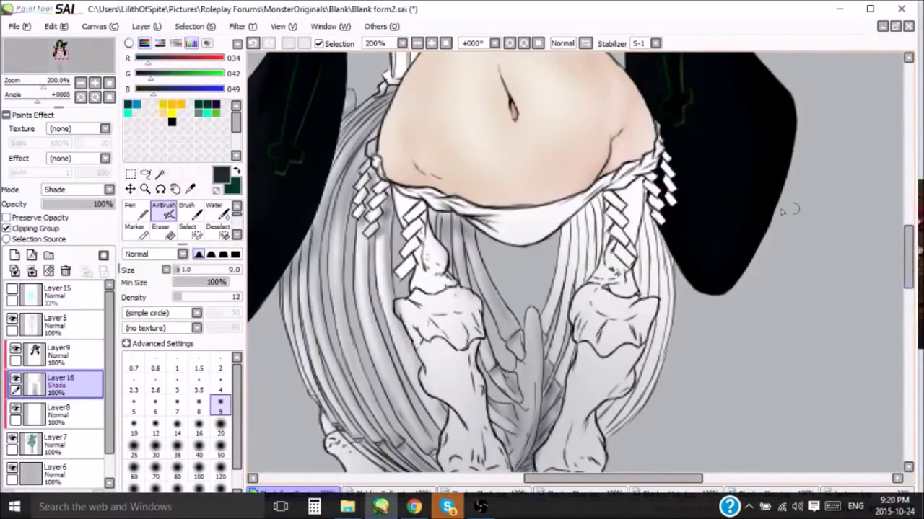
left_click(220, 429)
left_click(222, 405)
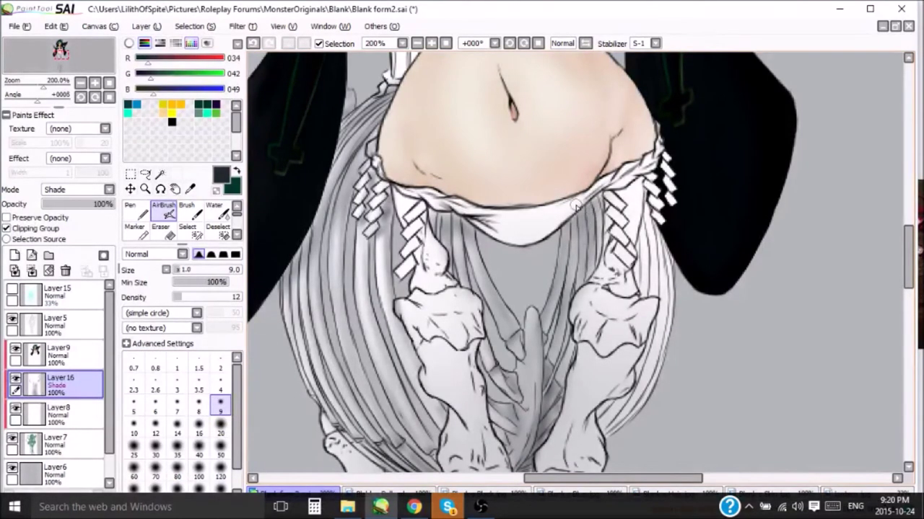
scroll(615, 226, "down", 2)
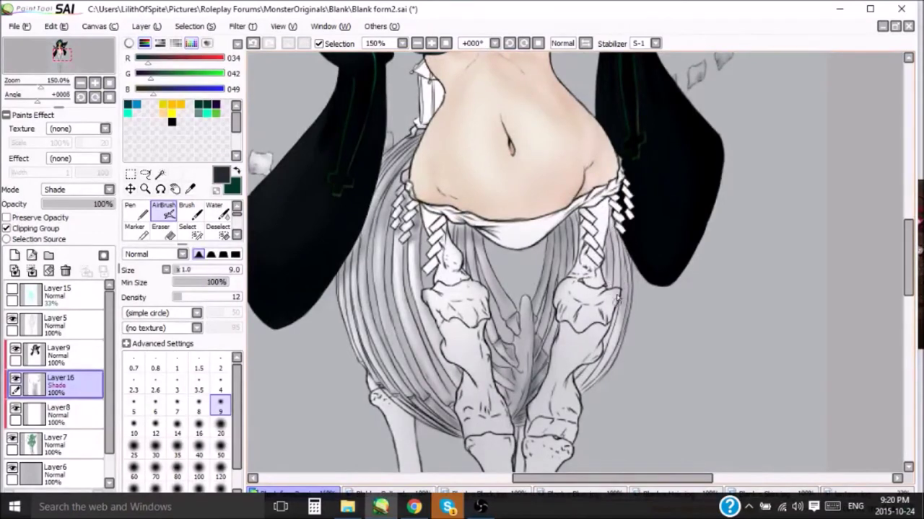
left_click(220, 430)
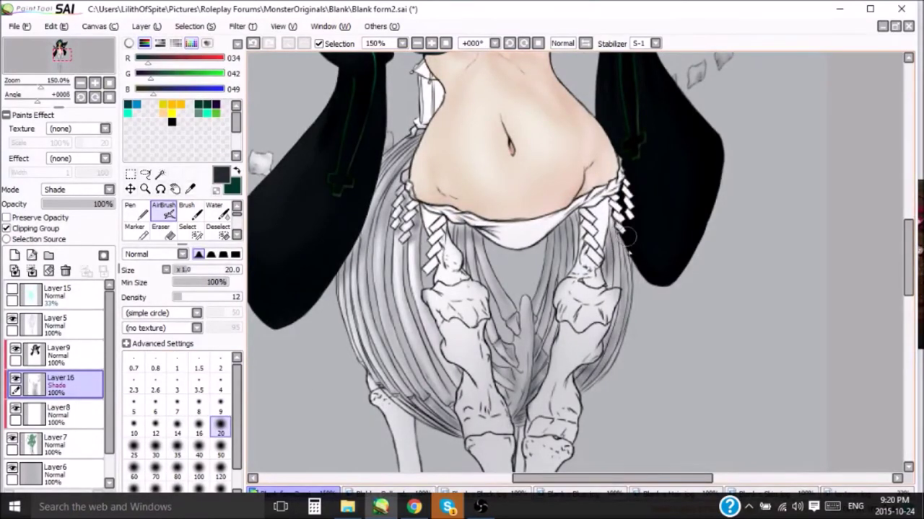
scroll(307, 217, "down", 3)
scroll(534, 289, "up", 3)
left_click_drag(678, 454, 533, 309)
scroll(536, 310, "down", 3)
scroll(536, 310, "up", 3)
left_click_drag(536, 217, 536, 360)
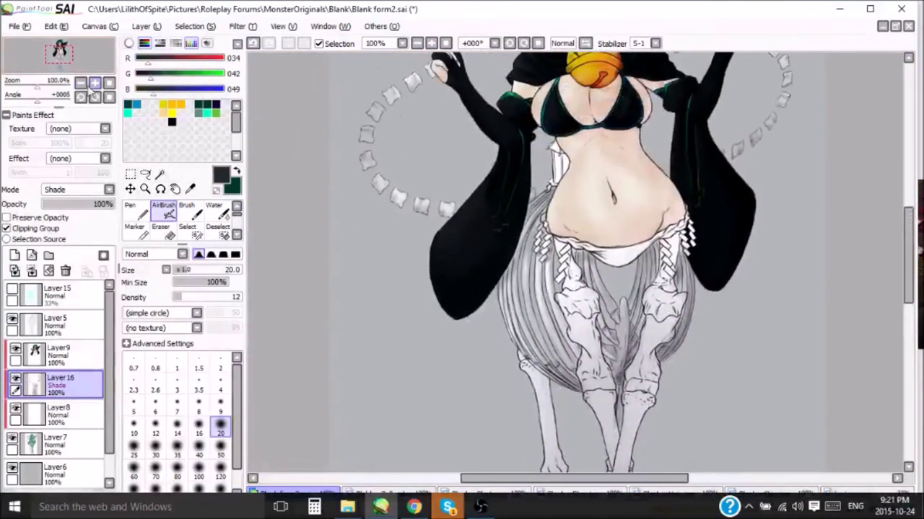
scroll(512, 172, "up", 3)
Step: Shade the lower belly, skirt edge and lace at size 20, with eraser touch-ups
key("e")
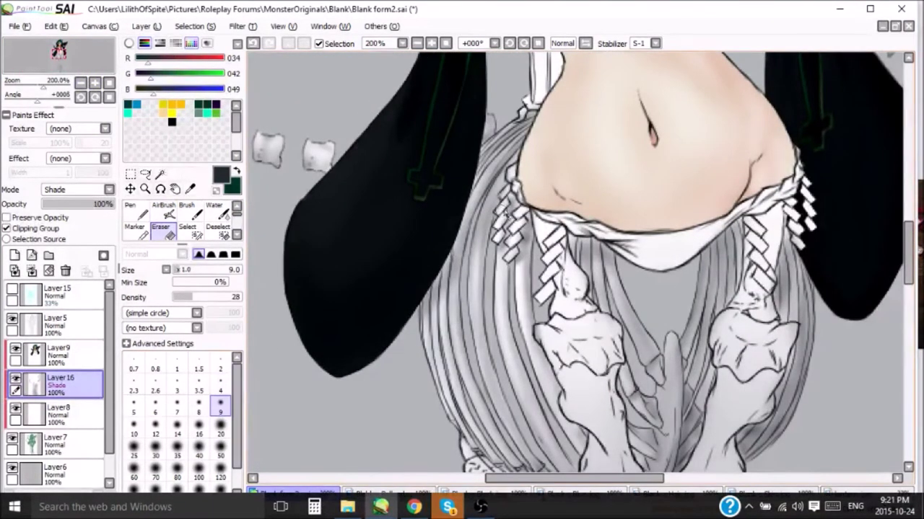
left_click(167, 213)
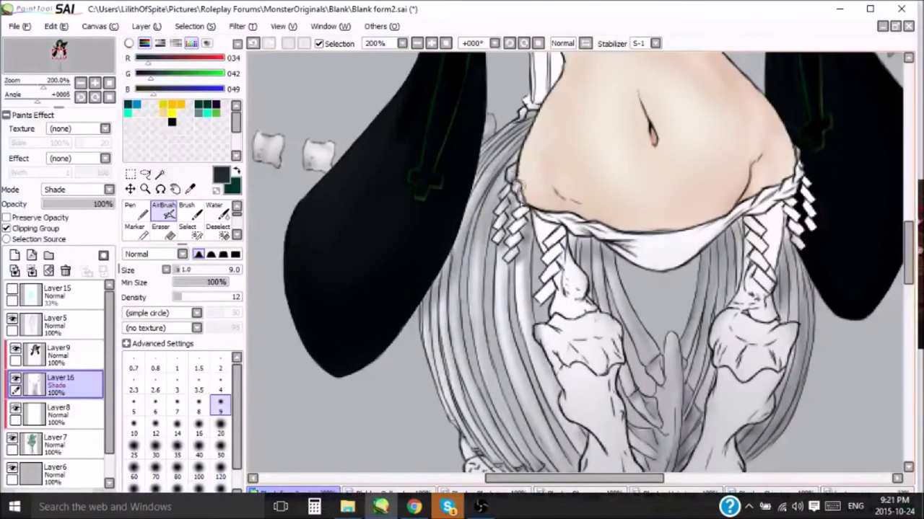
key("bracketright")
key("bracketright")
key("bracketright")
left_click_drag(613, 264, 807, 166)
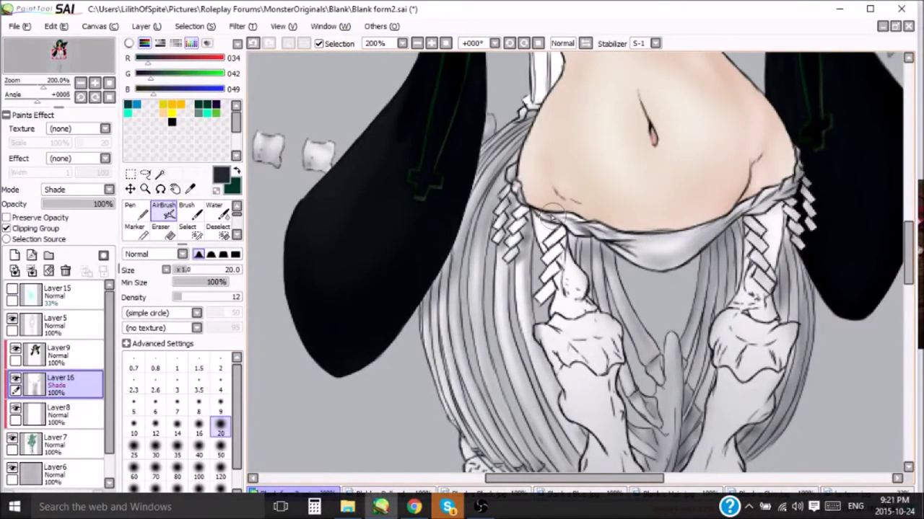
left_click_drag(586, 241, 548, 245)
key("e")
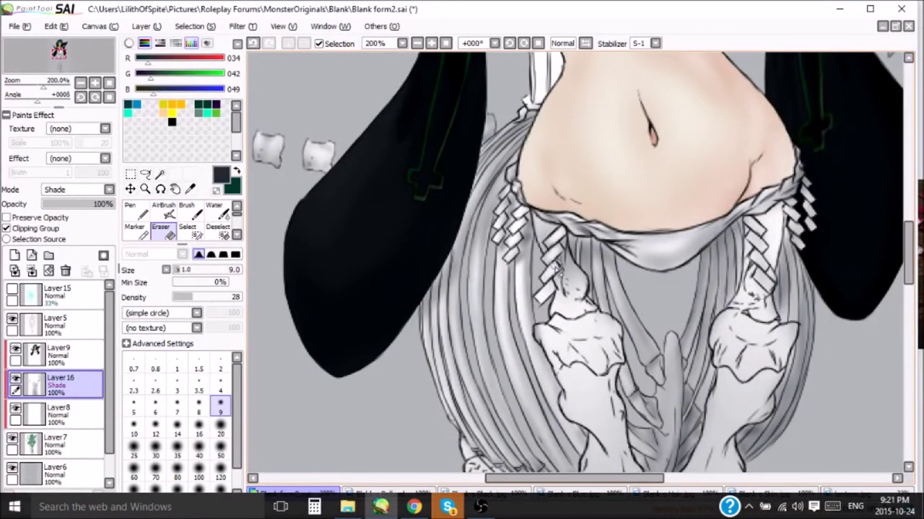
key("bracketleft")
key("bracketleft")
key("bracketleft")
left_click(165, 210)
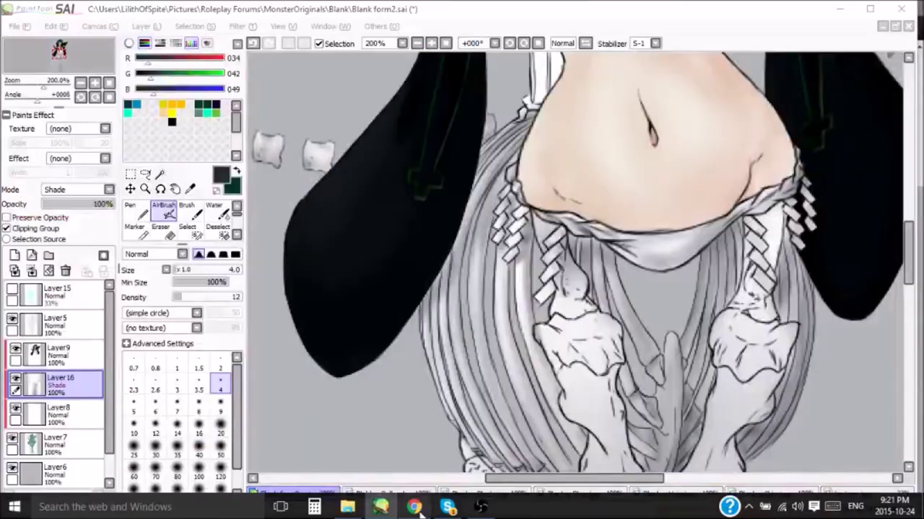
mouse_move(413, 507)
left_click(424, 511)
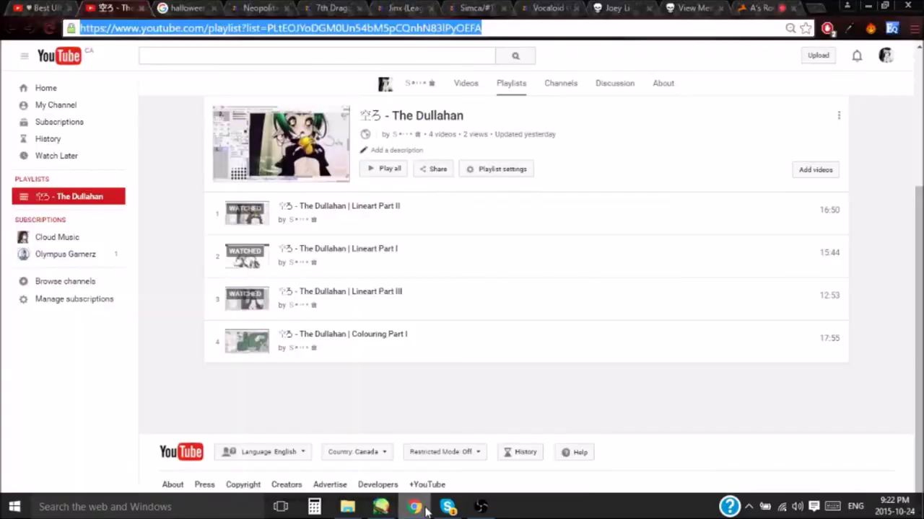
Step: Search YouTube in the rabb.it room for 'heartbreaker nightcore' and open 'Nightcore - How To Be A Heartbreaker'
left_click(761, 8)
left_click(375, 89)
type("heartbreaker")
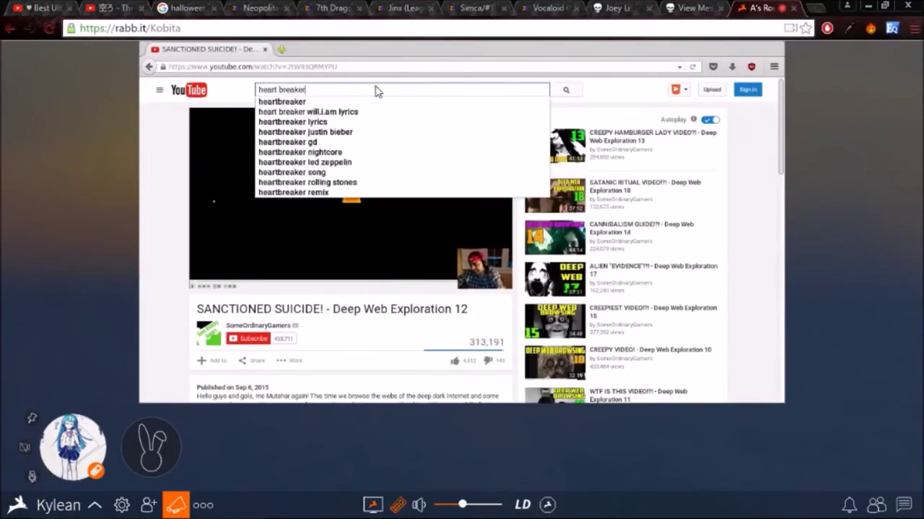
key("Down")
key("Down")
key("Down")
key("Return")
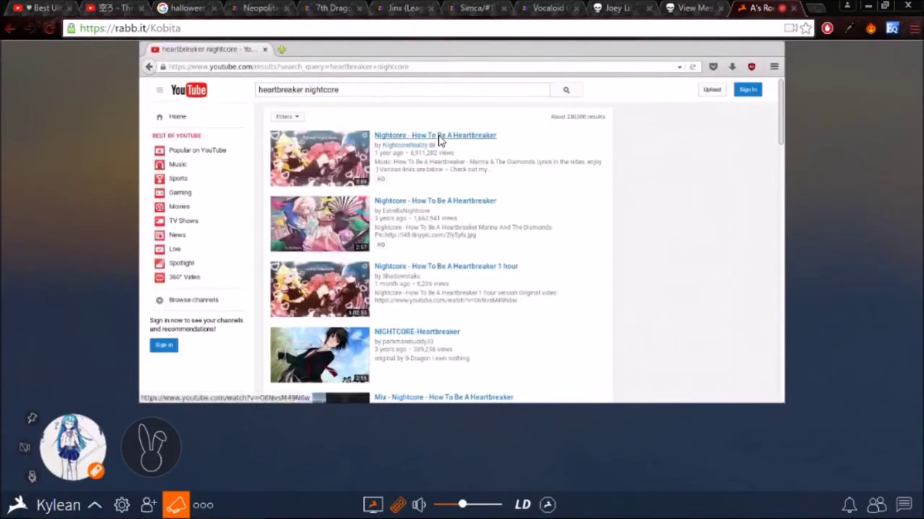
left_click(438, 140)
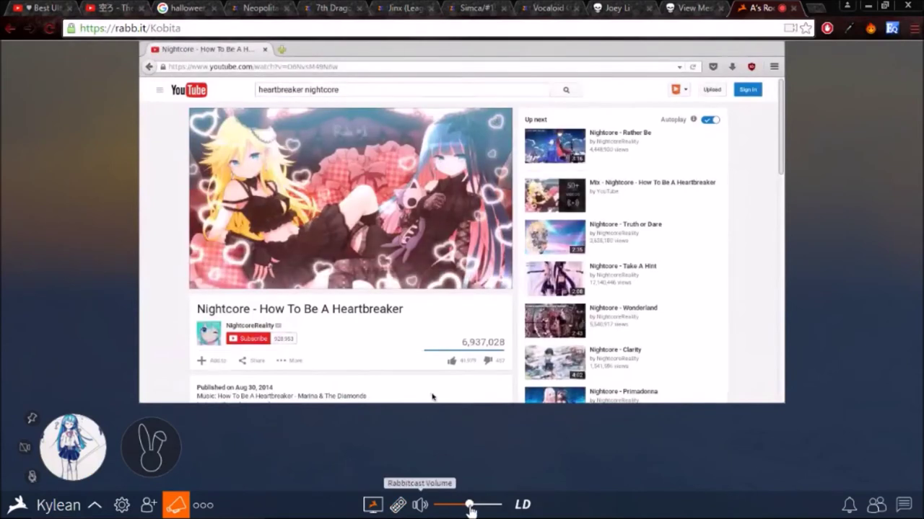
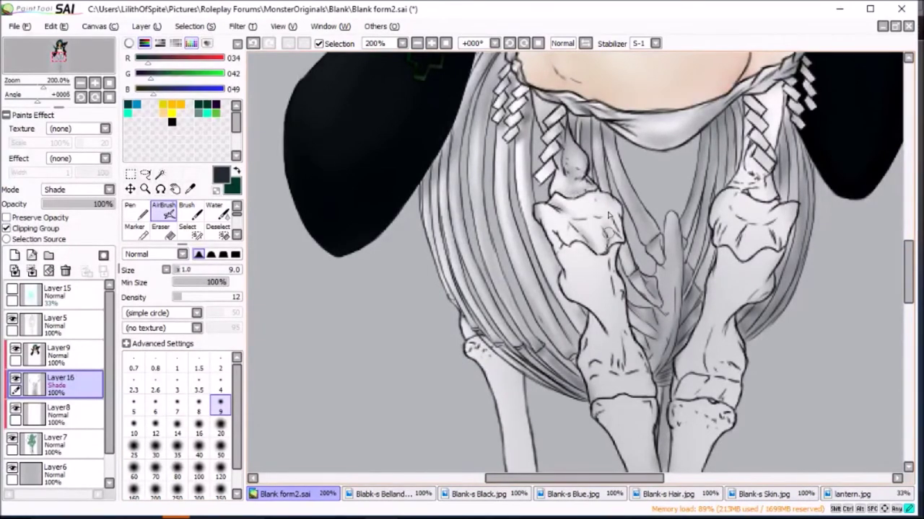
Step: Airbrush darker grey shading over the skeletal hip bones, enlarging the airbrush to size 20
left_click_drag(608, 215, 609, 238)
left_click_drag(592, 195, 621, 238)
key("bracketright")
key("bracketright")
key("bracketright")
left_click_drag(556, 224, 613, 310)
mouse_move(621, 267)
left_mouse_down()
mouse_move(588, 329)
mouse_move(548, 242)
mouse_move(635, 361)
left_mouse_up()
left_click(96, 83)
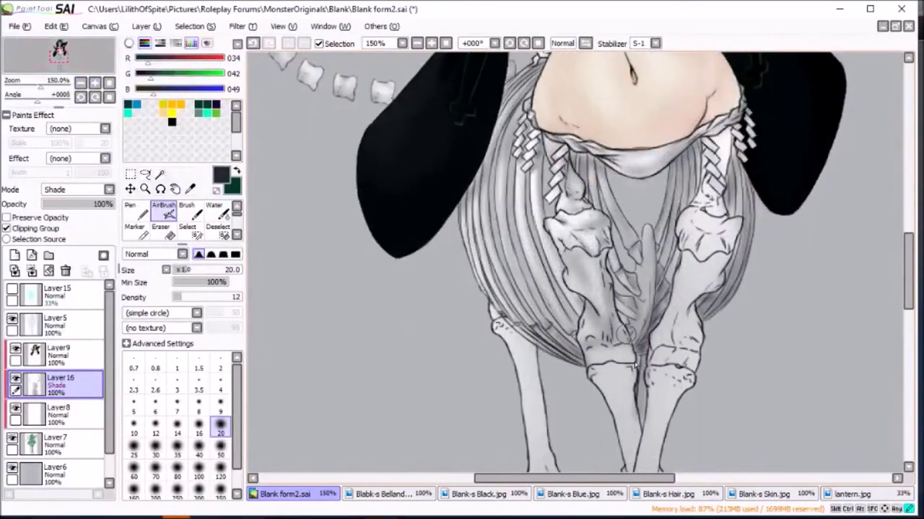
scroll(699, 289, "down", 5)
mouse_move(598, 198)
left_mouse_down()
mouse_move(635, 260)
mouse_move(630, 287)
left_mouse_up()
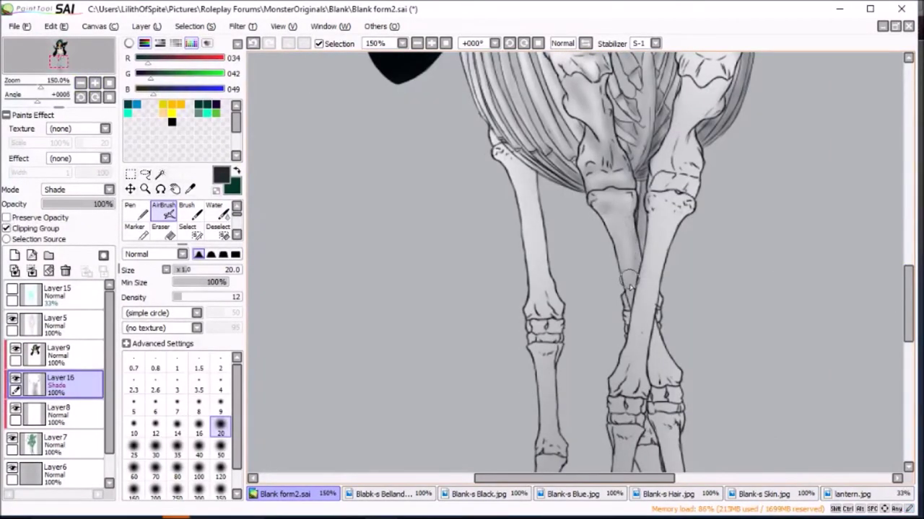
scroll(866, 274, "up", 5)
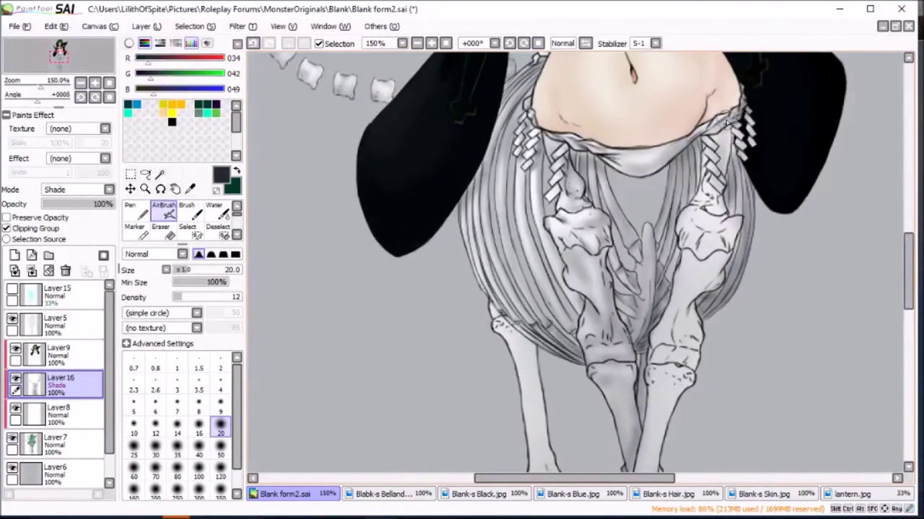
Step: Darken the grey shading on the right bone and along the front-left leg bone
mouse_move(707, 223)
left_mouse_down()
mouse_move(725, 248)
mouse_move(701, 240)
mouse_move(689, 321)
mouse_move(712, 249)
left_mouse_up()
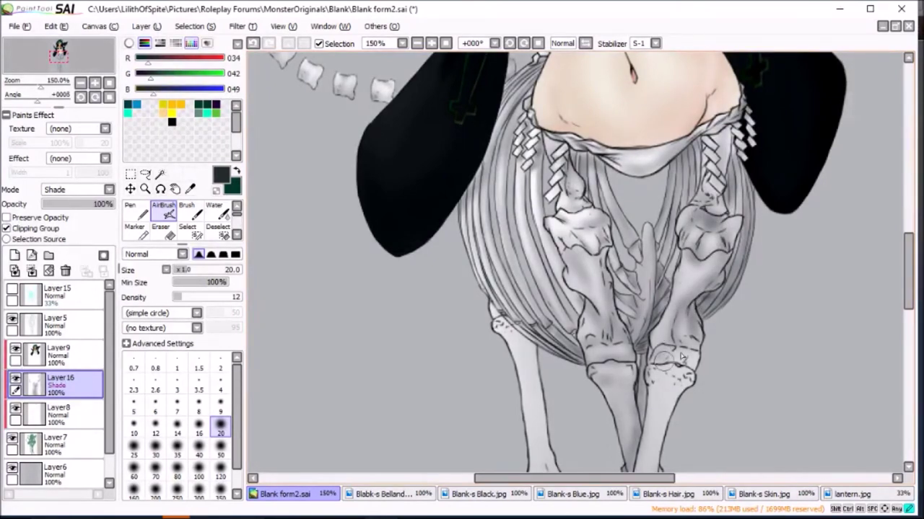
scroll(667, 352, "down", 3)
left_click_drag(683, 252, 653, 281)
scroll(653, 281, "down", 3)
mouse_move(646, 245)
left_mouse_down()
mouse_move(641, 286)
mouse_move(668, 289)
mouse_move(658, 312)
mouse_move(606, 260)
left_mouse_up()
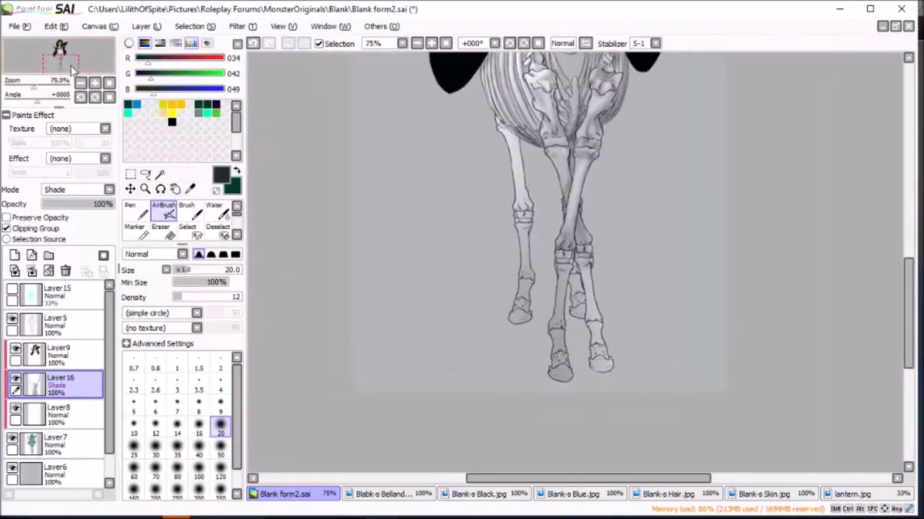
left_click_drag(559, 285, 540, 382)
left_click_drag(543, 303, 572, 277)
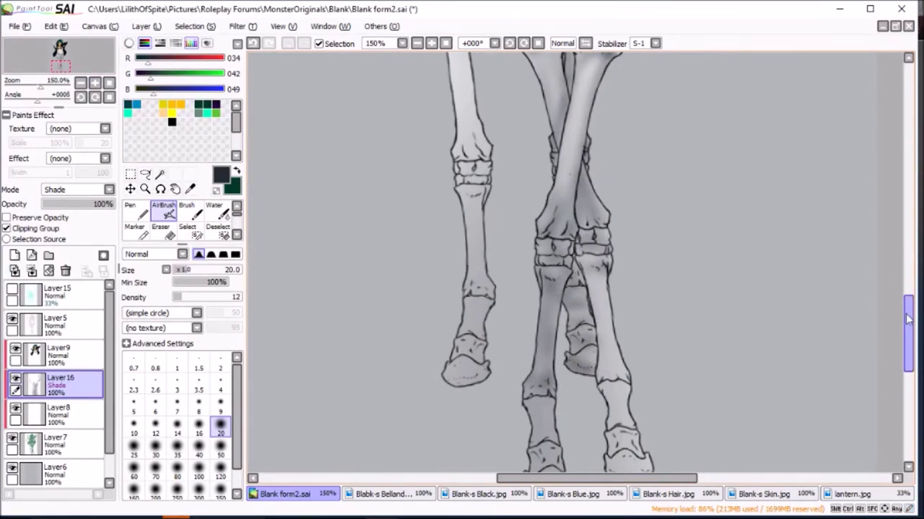
left_click_drag(910, 321, 911, 347)
left_click_drag(530, 353, 546, 366)
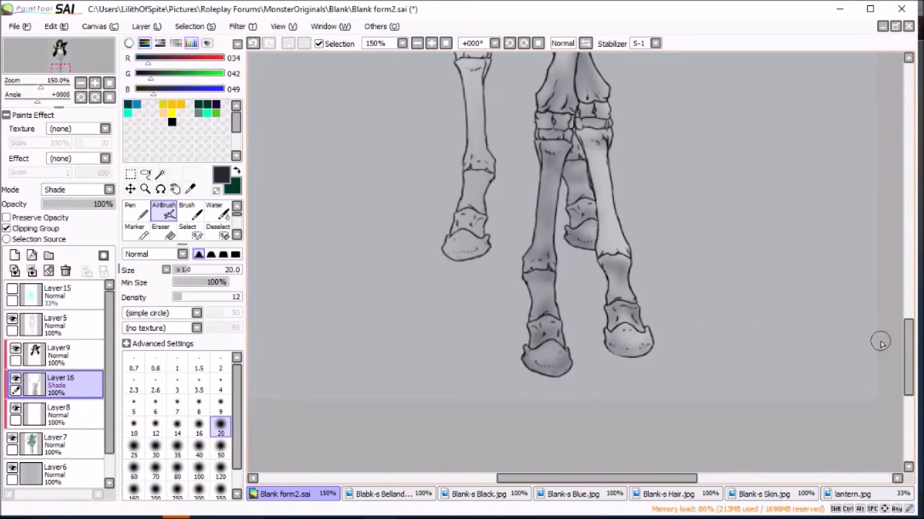
Step: Add further darker grey shading down the right legs toward the hooves
scroll(881, 344, "up", 3)
left_click_drag(588, 220, 606, 339)
scroll(588, 209, "down", 2)
scroll(588, 209, "up", 1)
left_click_drag(588, 209, 629, 217)
scroll(577, 259, "down", 3)
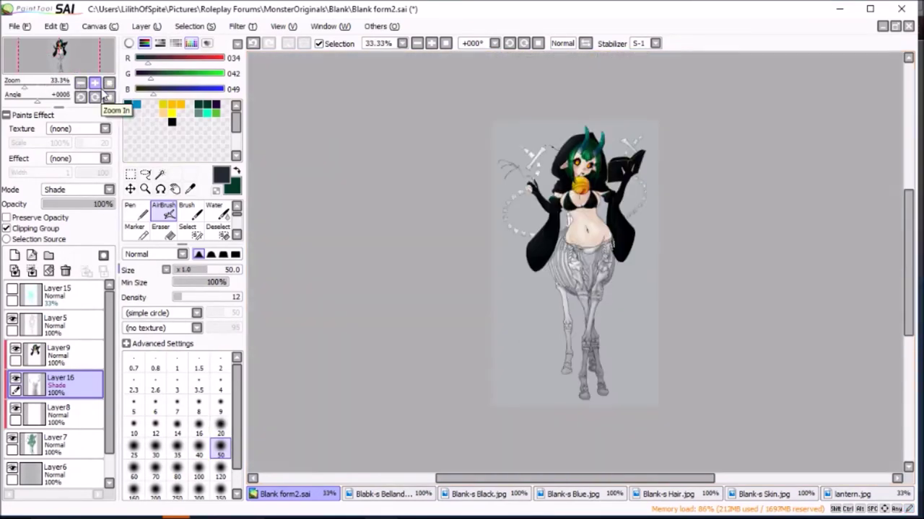
Step: Shade the long left leg bone from its top joint down, with airbrush size 20
scroll(585, 375, "up", 5)
left_click_drag(519, 288, 530, 354)
scroll(520, 325, "down", 5)
scroll(584, 289, "up", 5)
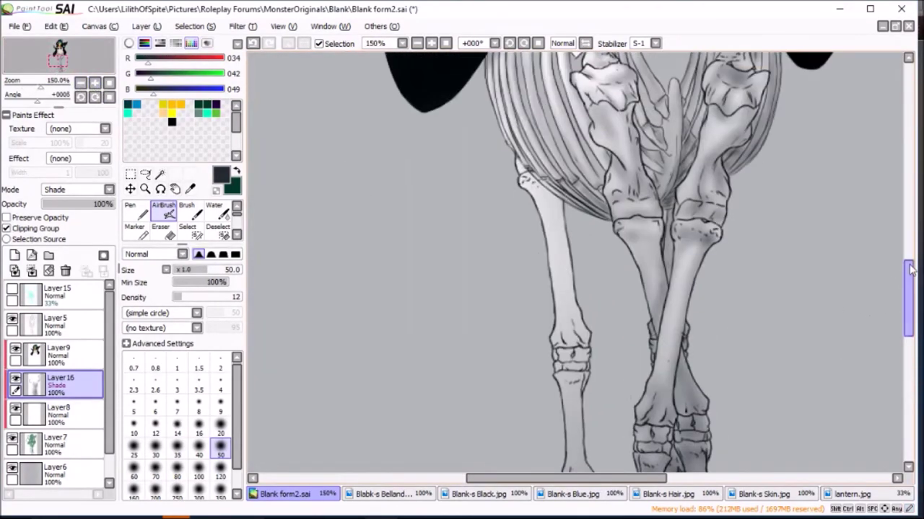
key("bracketleft")
key("bracketleft")
key("bracketleft")
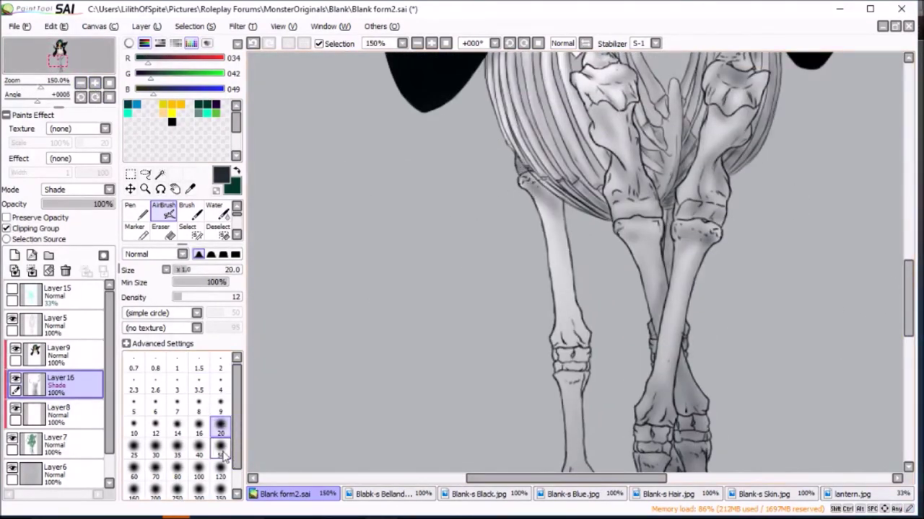
left_click_drag(538, 189, 549, 375)
left_click_drag(564, 224, 548, 282)
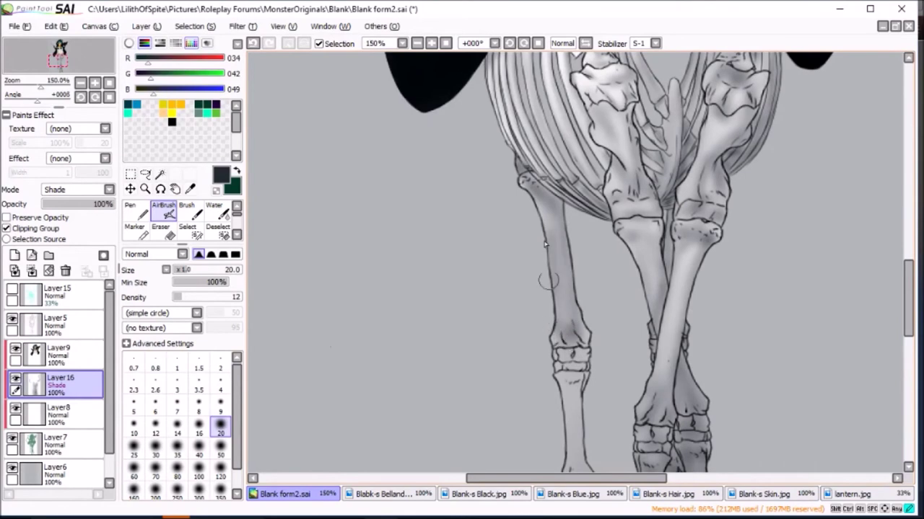
Step: Darken the lower left leg and its hoof joint
scroll(354, 239, "down", 4)
scroll(505, 231, "up", 4)
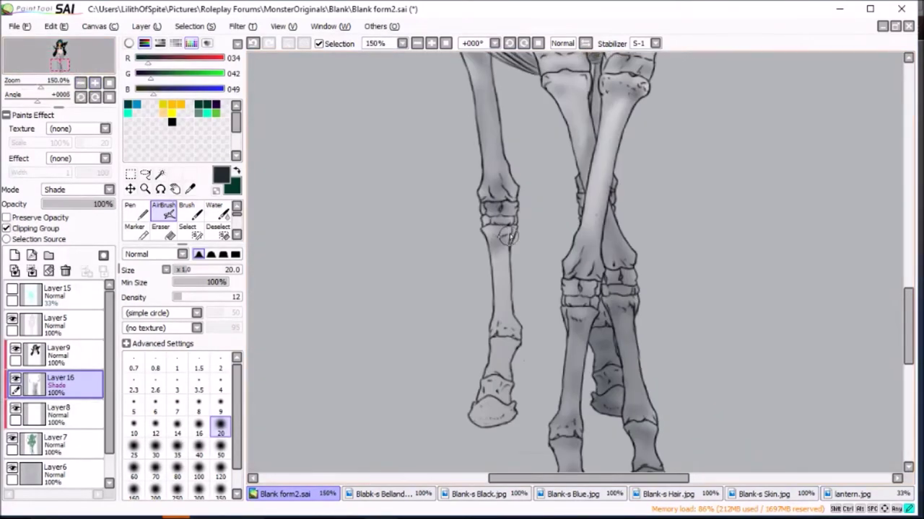
left_click_drag(495, 339, 489, 384)
scroll(509, 411, "down", 2)
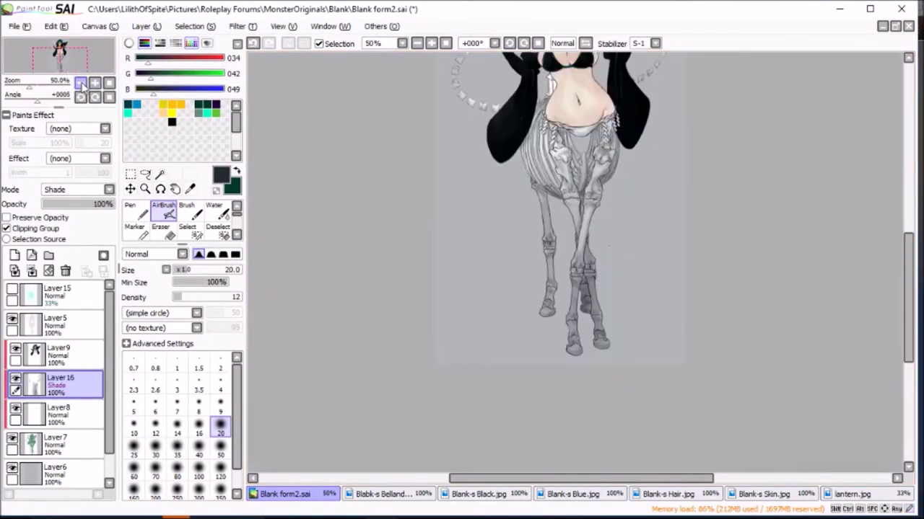
scroll(508, 361, "down", 1)
Step: Zoom out over the whole figure, then zoom in on the belly with airbrush size 9
left_click(220, 476)
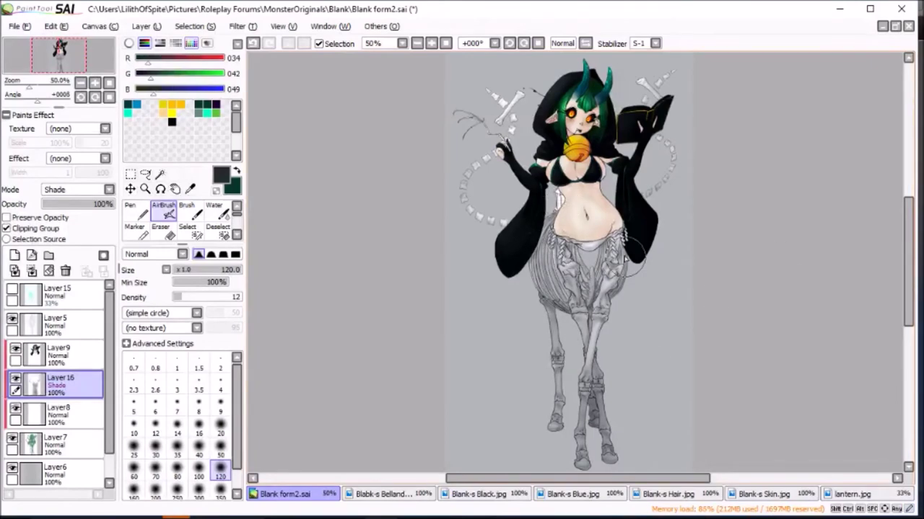
scroll(688, 224, "up", 1)
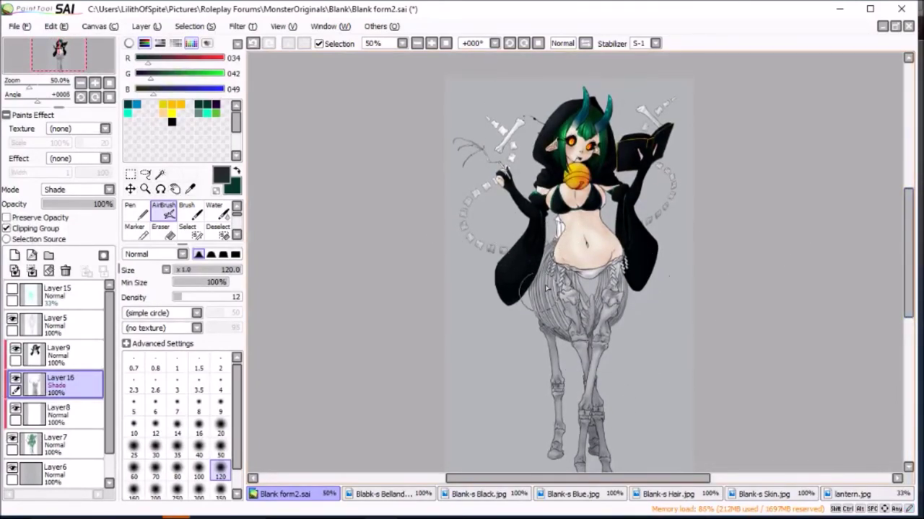
scroll(549, 153, "up", 3)
scroll(550, 153, "down", 5)
scroll(550, 153, "up", 2)
scroll(550, 153, "up", 3)
key("e")
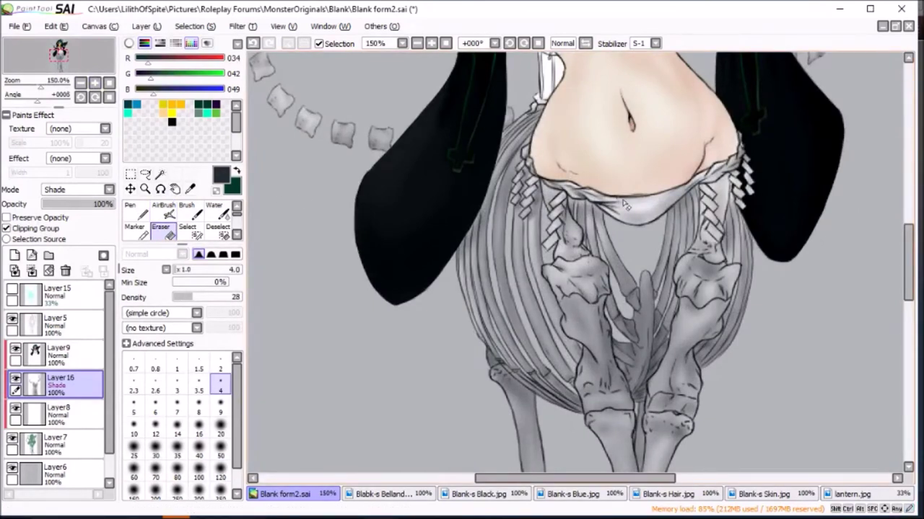
key("v")
key("bracketright")
key("bracketright")
key("bracketright")
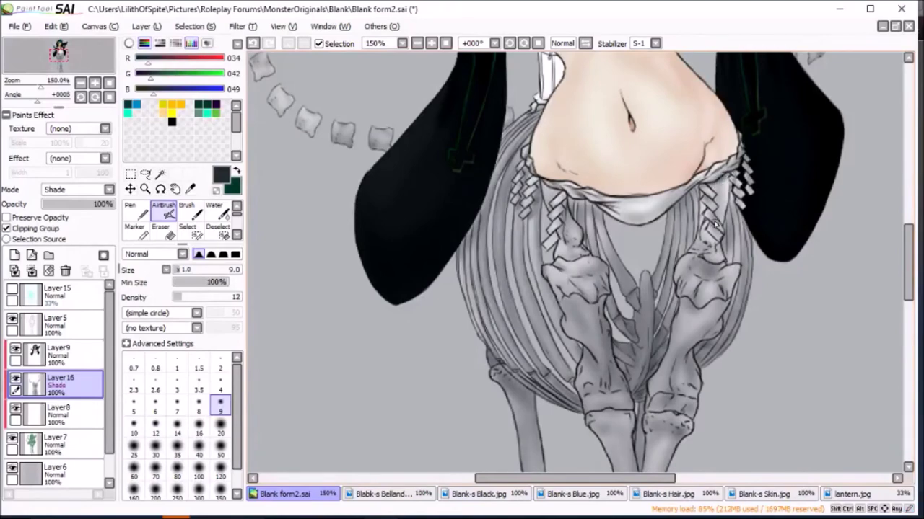
scroll(868, 204, "down", 1)
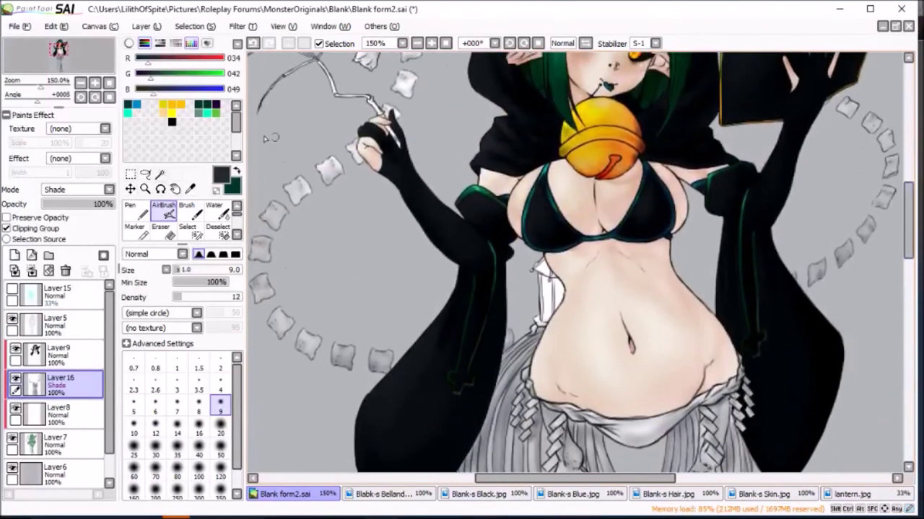
scroll(611, 315, "up", 2)
scroll(504, 293, "up", 2)
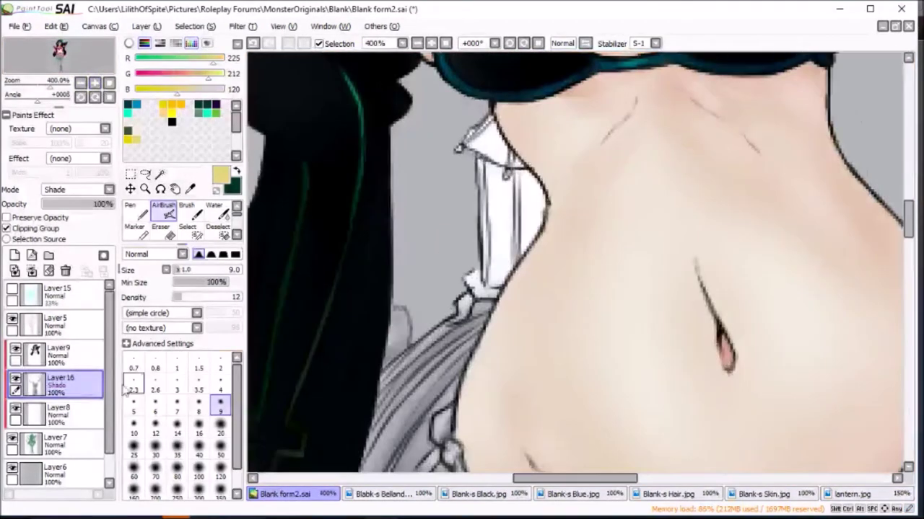
Step: Draw the green waist strap lines with a size-4 pen on the base layer
left_click(78, 190)
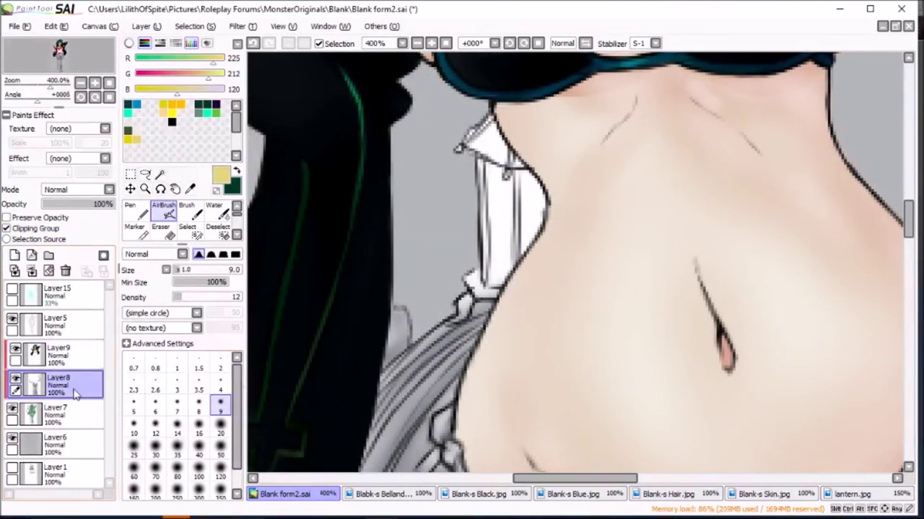
left_click(137, 211)
left_click(220, 385)
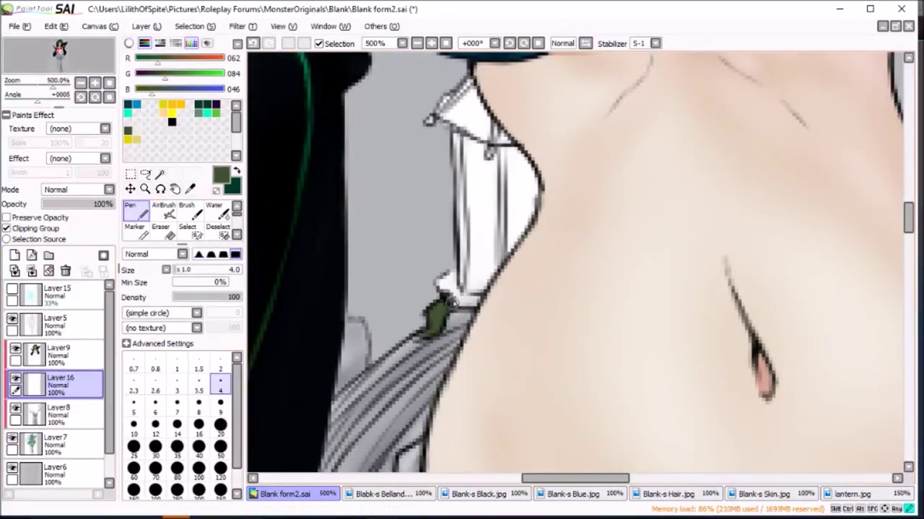
left_click_drag(503, 139, 501, 276)
mouse_move(459, 120)
left_mouse_down()
mouse_move(458, 289)
mouse_move(488, 288)
left_mouse_up()
scroll(568, 267, "up", 3)
scroll(456, 271, "down", 1)
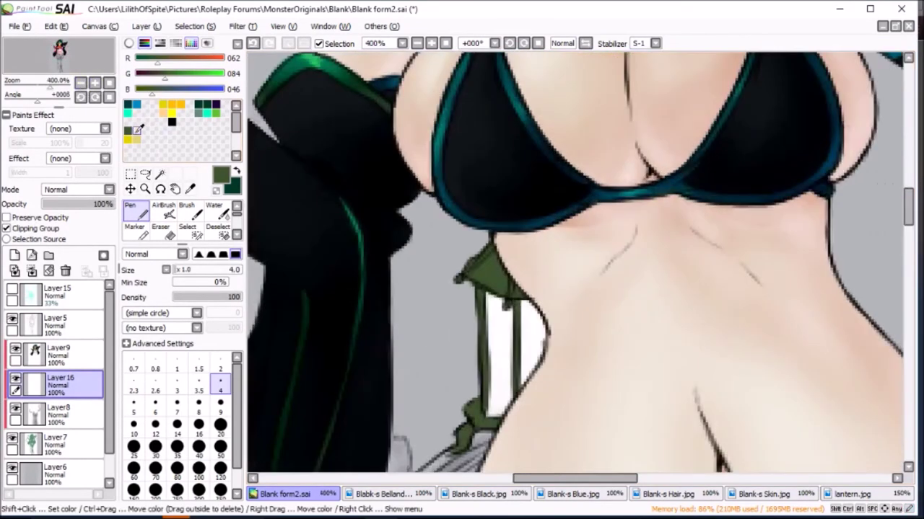
Step: Add two clipped Shade layers for the lantern, airbrush in pale cream at sizes 50 and 9
left_click(153, 122)
left_click(13, 256)
left_click(76, 189)
left_click(65, 265)
left_click(163, 211)
left_click(220, 446)
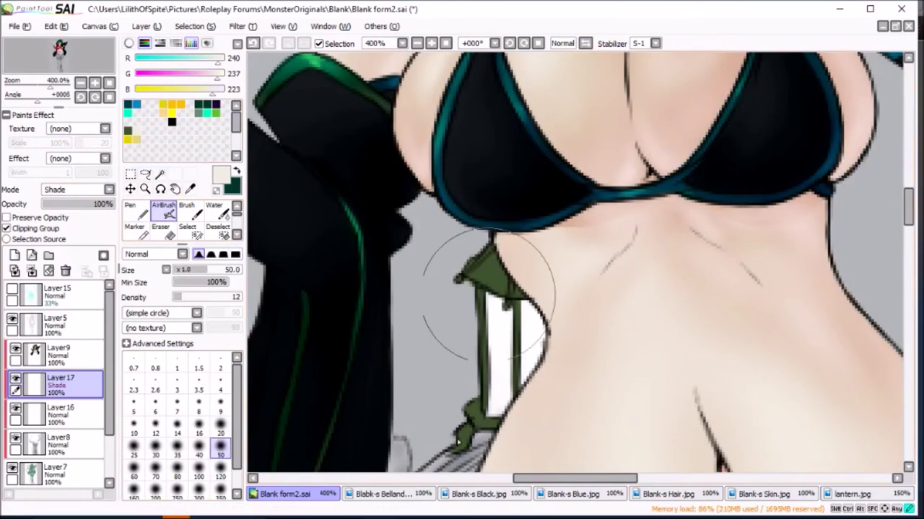
left_click(14, 256)
left_click(76, 190)
left_click(65, 266)
left_click(220, 402)
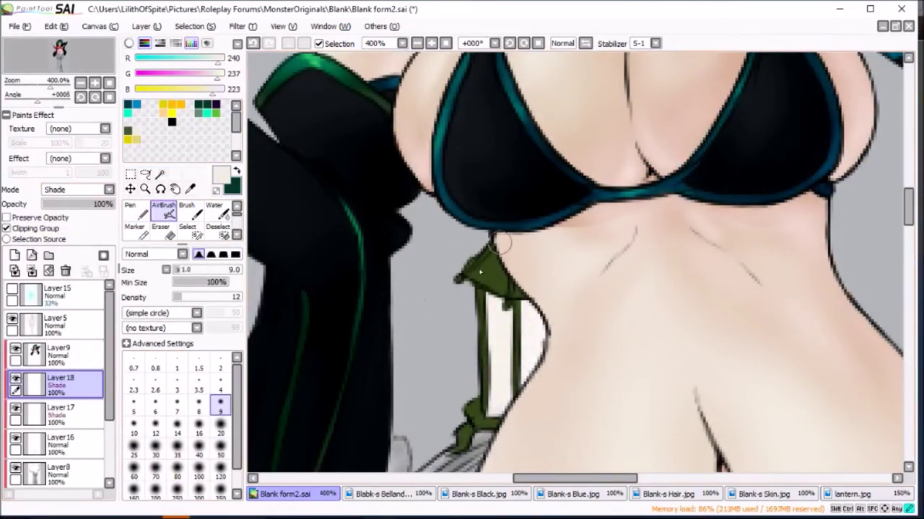
Step: Airbrush a yellow glow over the lantern on a new Overlay layer at size 50
left_click(378, 495)
left_click(285, 494)
left_click(13, 257)
left_click(76, 190)
left_click(65, 242)
left_click(220, 447)
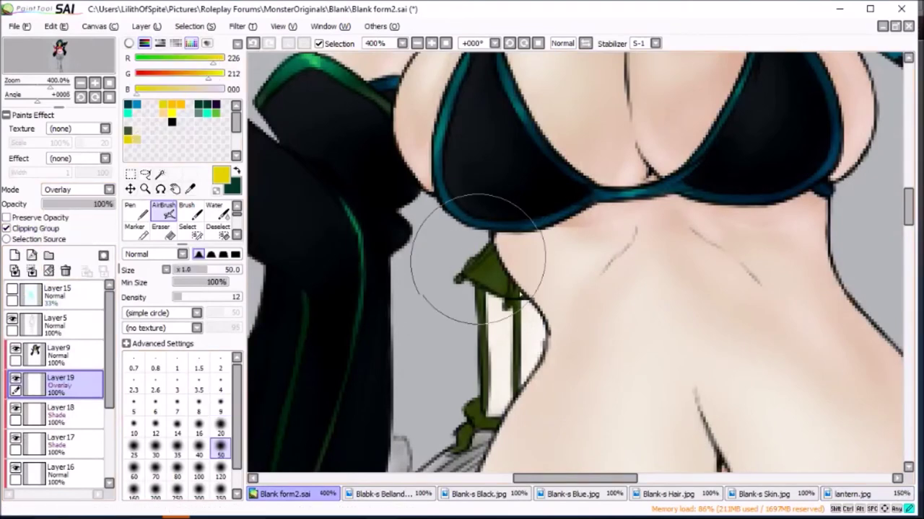
left_click_drag(477, 259, 505, 347)
left_click_drag(491, 303, 505, 433)
Step: Brighten the lantern top with pale yellow on a clipped Screen layer, airbrush size 4
left_click(851, 494)
left_click(285, 494)
left_click(851, 494)
left_click(452, 318, "alt")
left_click(285, 495)
left_click(14, 256)
left_click(65, 229)
left_click(220, 410)
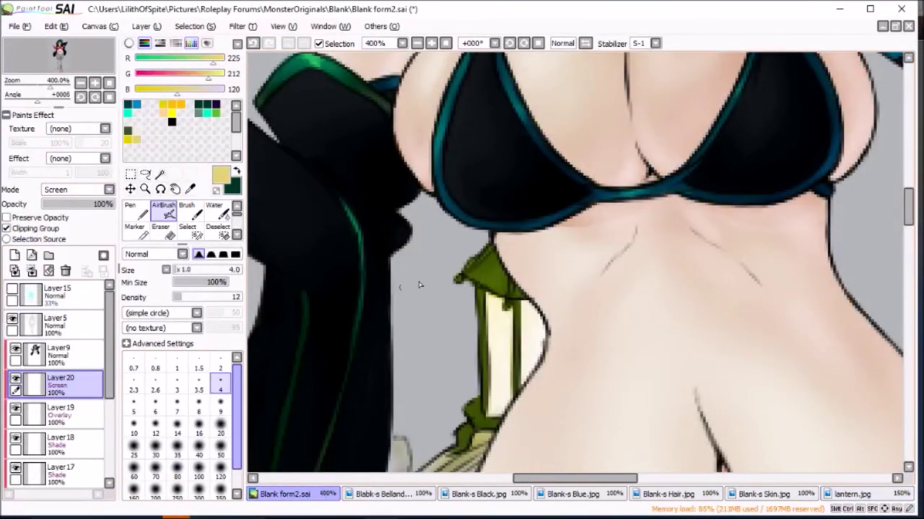
left_click(221, 387)
left_click_drag(473, 276, 510, 258)
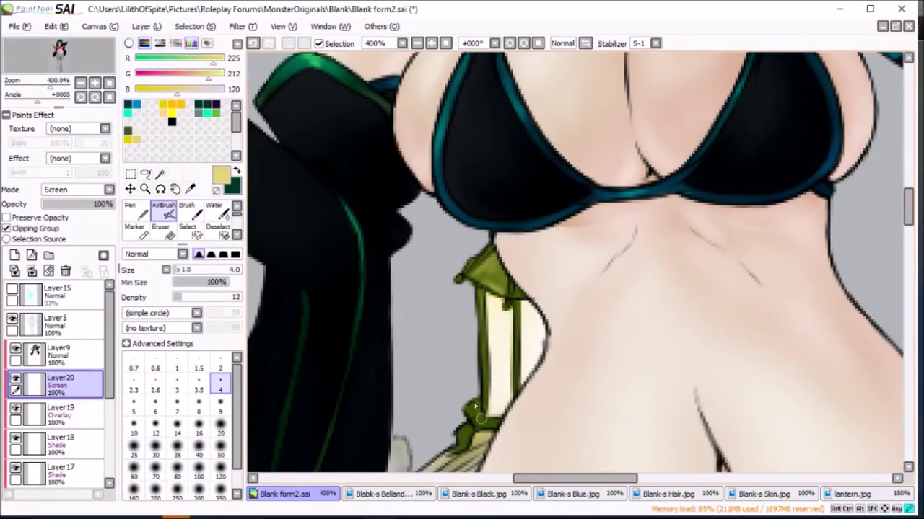
Step: Fill the lantern with bright yellow on a new Shade layer using a size-120 pen
left_click(13, 256)
left_click(78, 190)
left_click(65, 258)
left_click(530, 324, "alt")
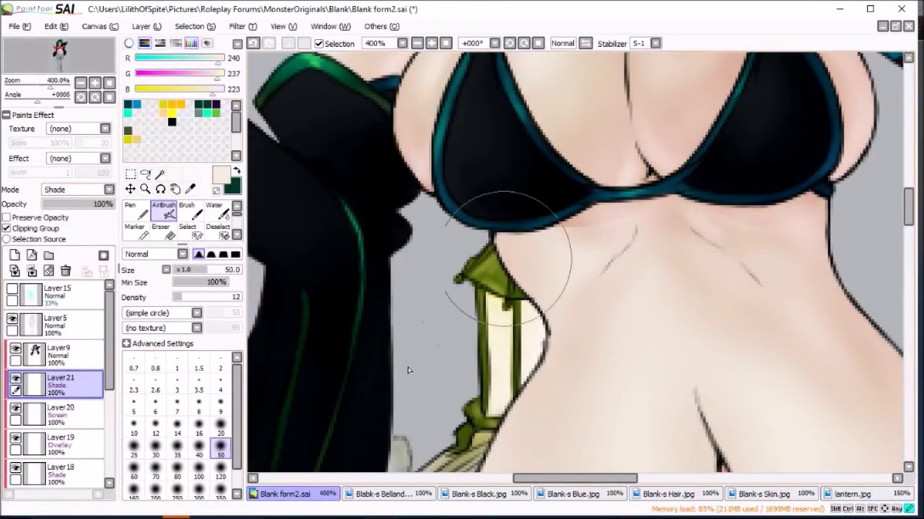
left_click(131, 209)
left_click(163, 105)
left_click(498, 339)
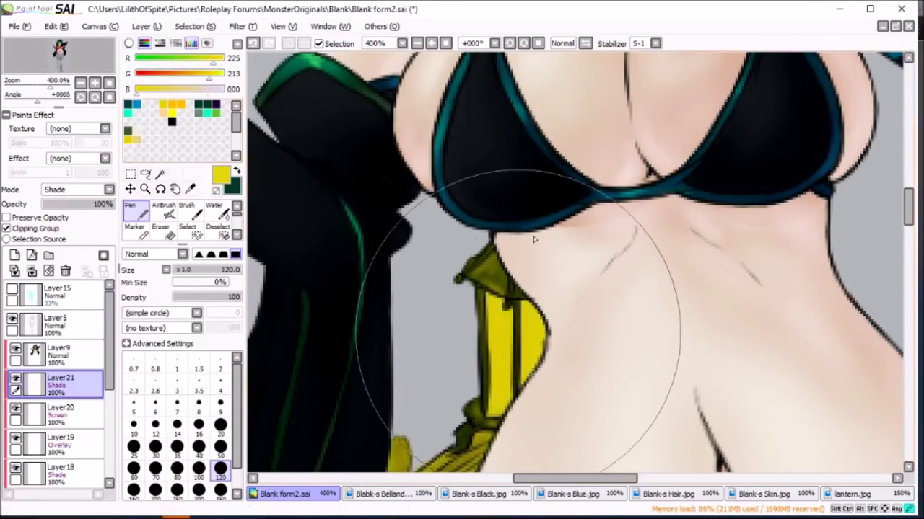
Step: Shift the lantern's hue to -7 toward orange with Filter > Hue and Saturation
left_click(242, 26)
left_click(267, 93)
mouse_move(159, 68)
left_mouse_down()
mouse_move(140, 72)
mouse_move(170, 93)
left_mouse_up()
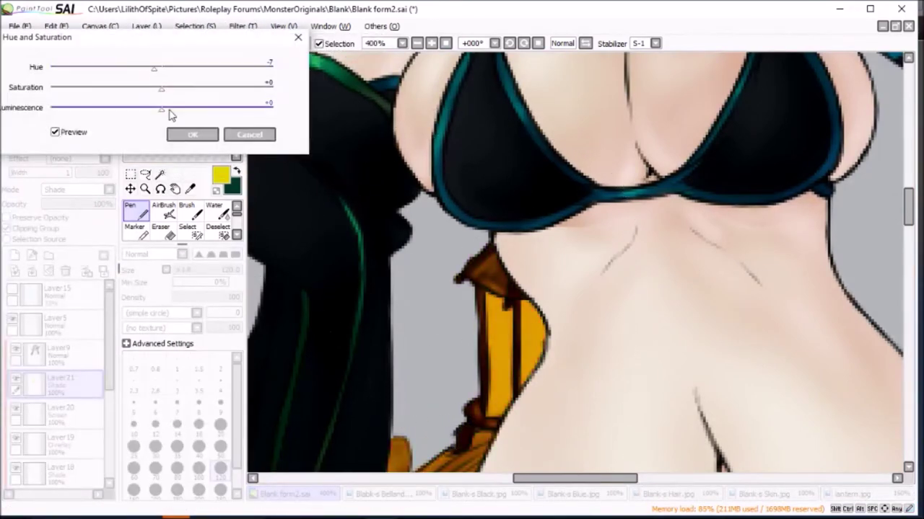
Step: Apply the -7 hue shift and merge lantern shade layers 19–21 down, viewing the whole figure
left_click(193, 133)
scroll(58, 390, "down", 3)
left_click(66, 271)
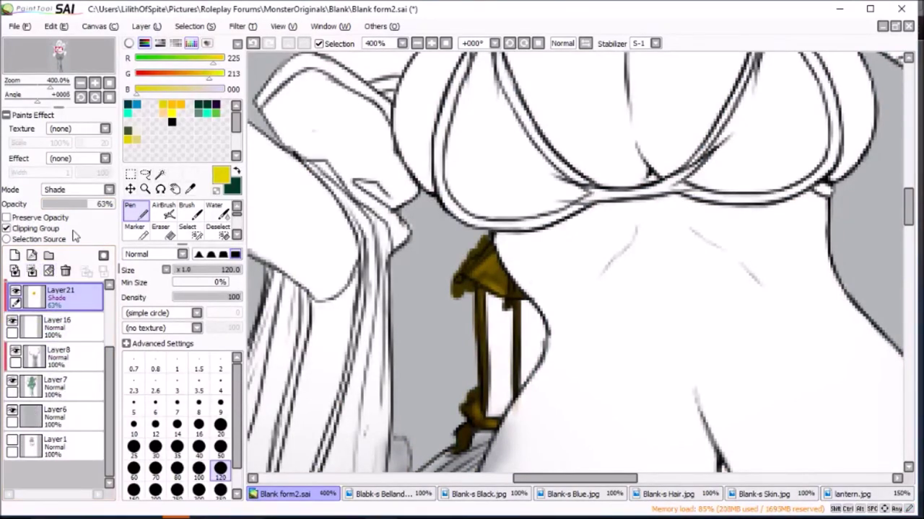
left_click(80, 83)
left_click(65, 271)
left_click(80, 82)
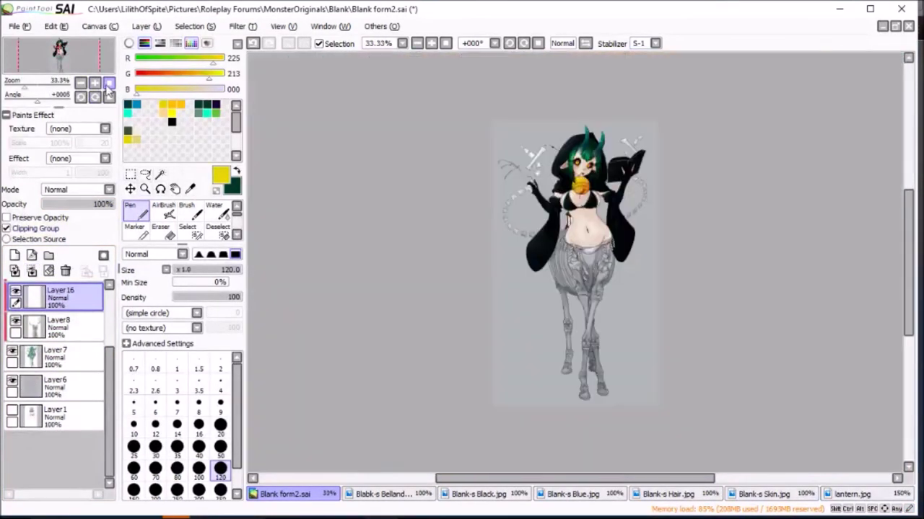
left_click(75, 56)
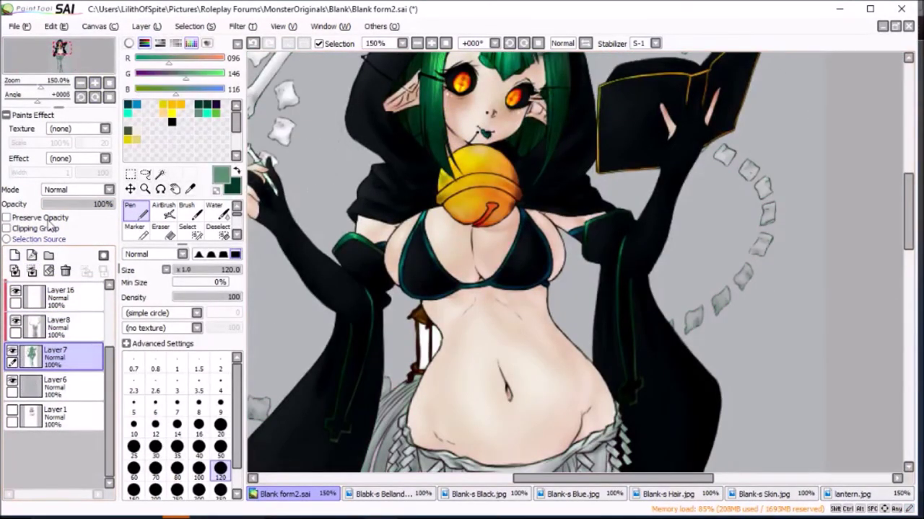
Step: Tidy the skin colour layer with a fine eraser, then zoom out and tilt the canvas
left_click(80, 83)
left_click(161, 229)
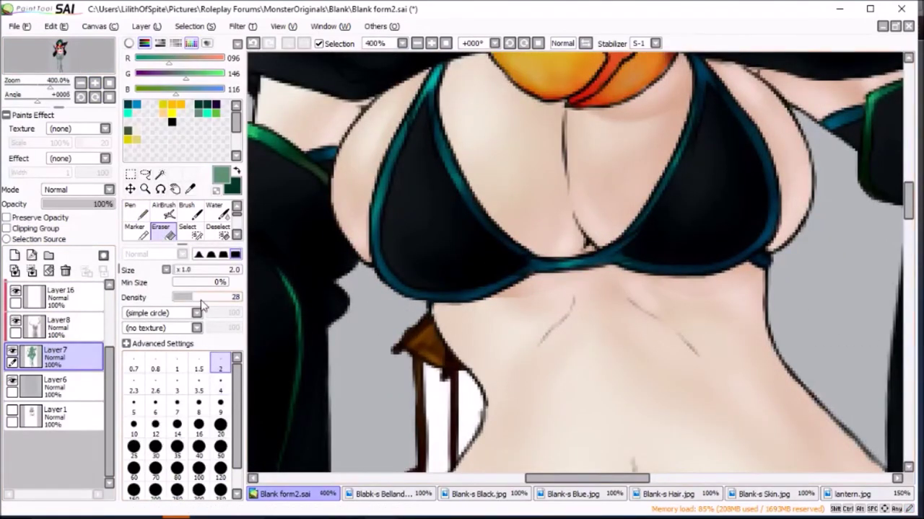
key("n")
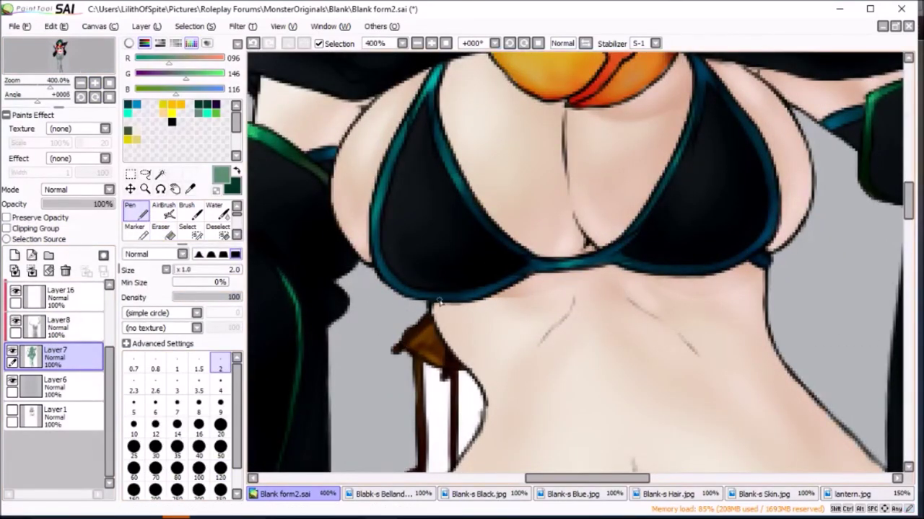
scroll(910, 214, "down", 3)
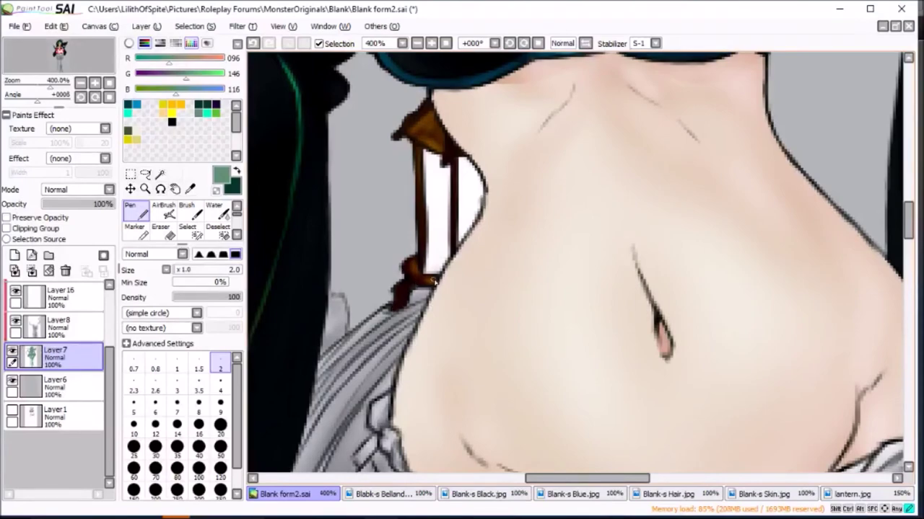
left_click(109, 83)
left_click(95, 97)
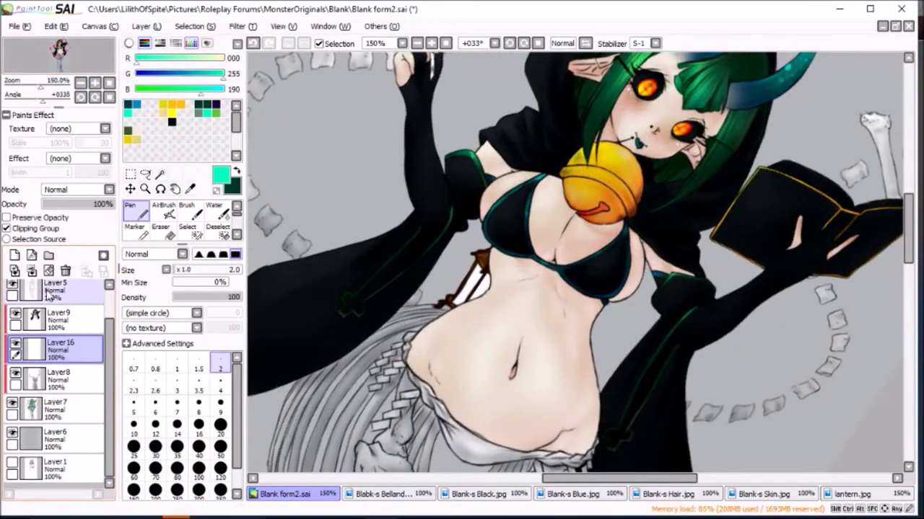
Step: Airbrush soft cyan glow onto the belly skin on a new clipped Luminosity layer
left_click(32, 272)
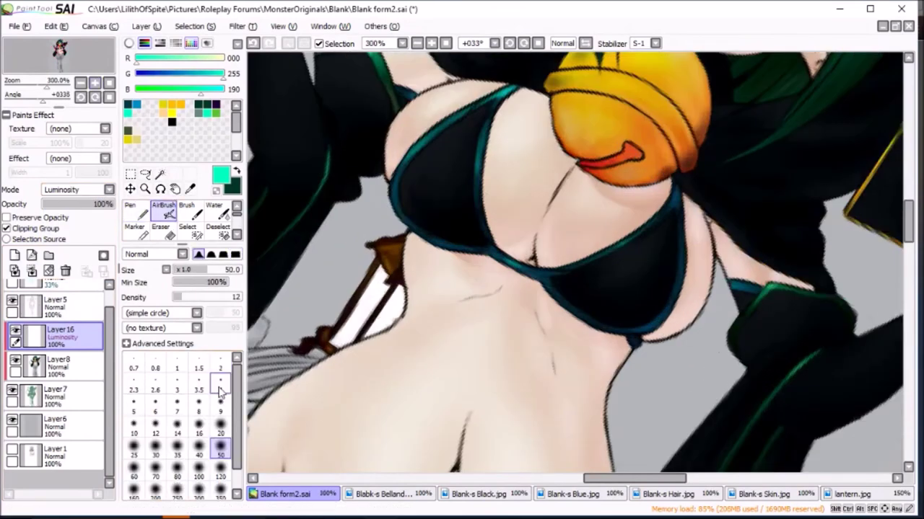
left_click(163, 211)
left_click(220, 384)
left_click(221, 408)
scroll(416, 153, "down", 3)
scroll(425, 390, "left", 3)
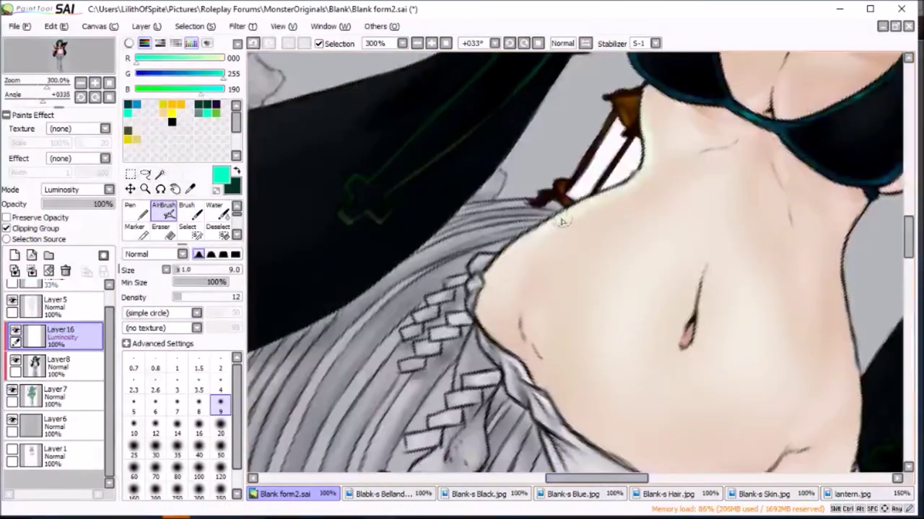
mouse_move(498, 332)
left_mouse_down()
mouse_move(522, 279)
mouse_move(534, 375)
left_mouse_up()
scroll(625, 117, "down", 3)
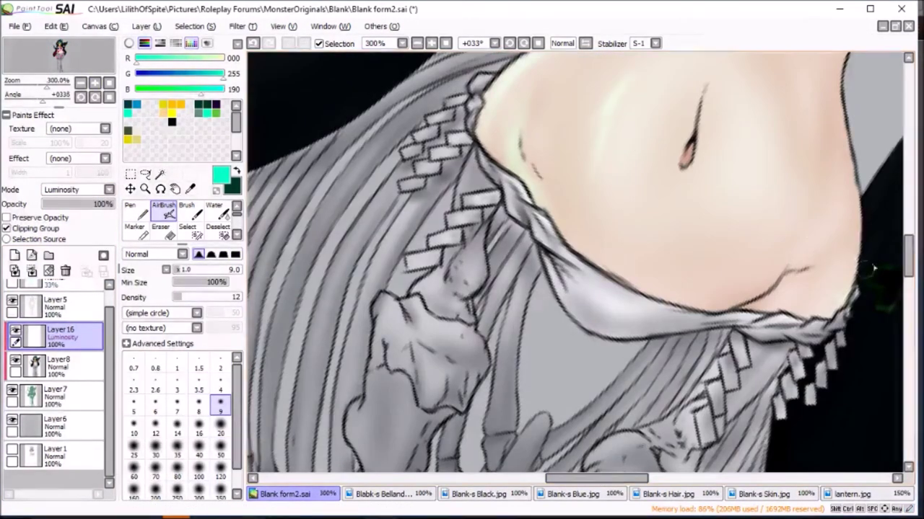
scroll(649, 130, "up", 2)
key("bracketright")
key("bracketright")
key("bracketright")
scroll(833, 386, "right", 3)
scroll(352, 208, "up", 5)
key("bracketleft")
key("bracketleft")
key("bracketleft")
key("Home")
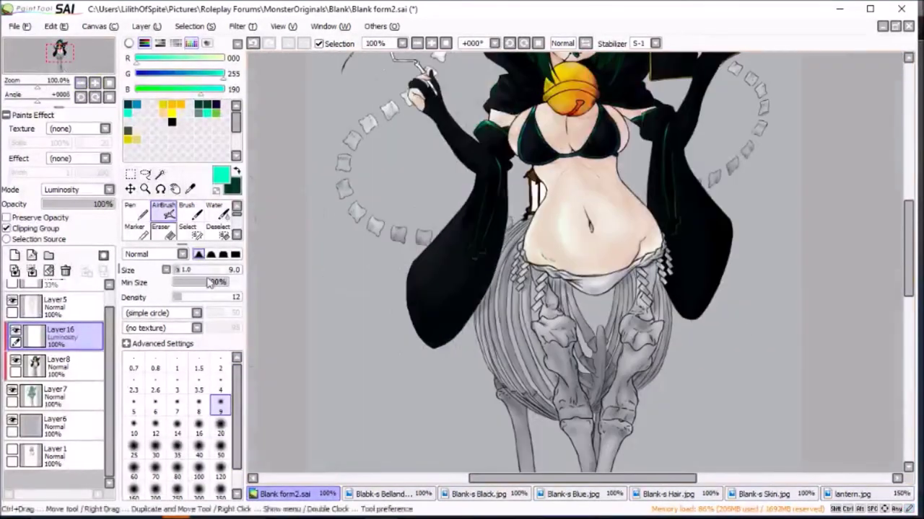
Step: Undo the accidental Merge Down to restore the glow layer
left_click(220, 492)
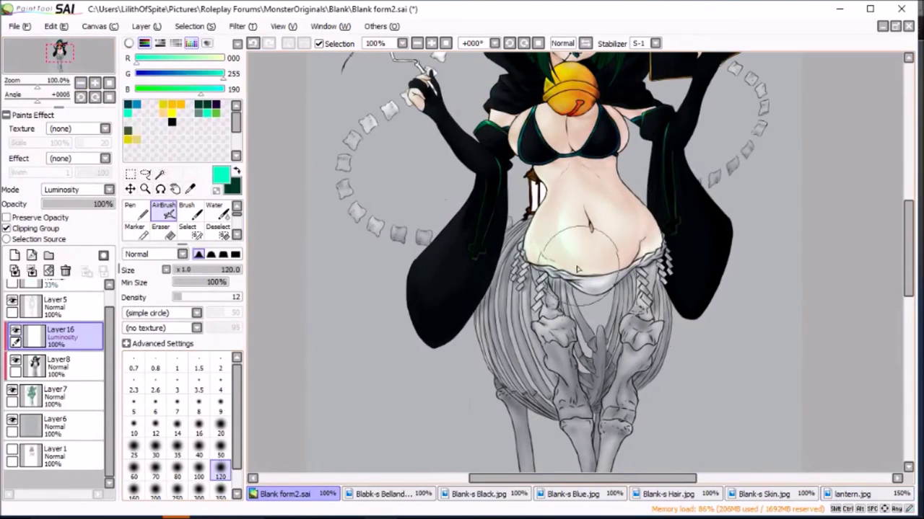
key("Page_Down")
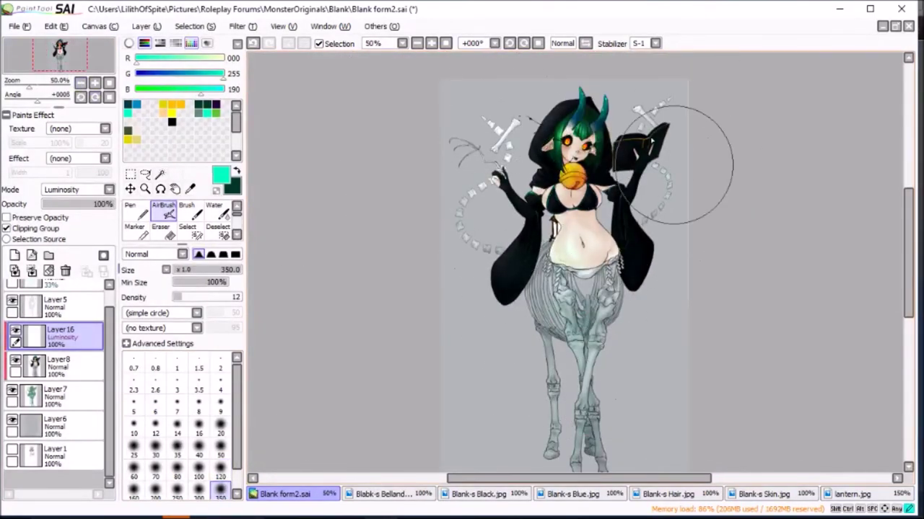
scroll(880, 310, "down", 2)
left_click(32, 271)
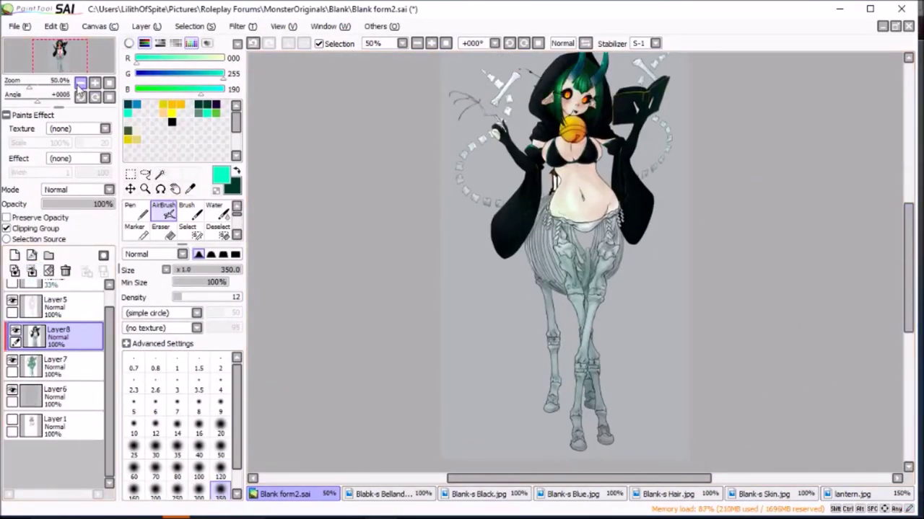
key("Page_Down")
key("ctrl+z")
key("Page_Up")
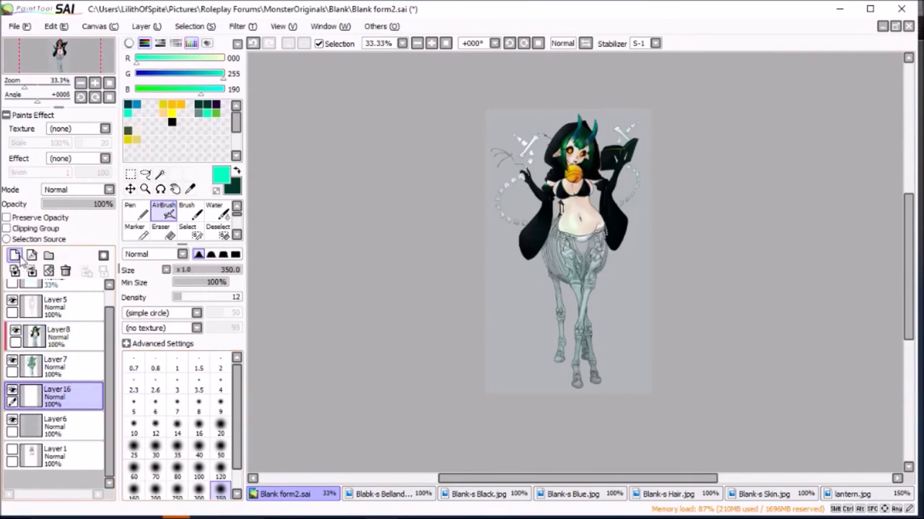
key("Page_Up")
Step: Airbrush a soft aqua glow on Layer16 around the skeletal legs and floating bones
left_click(220, 447)
left_click(220, 473)
left_click(592, 221)
scroll(581, 407, "down", 3)
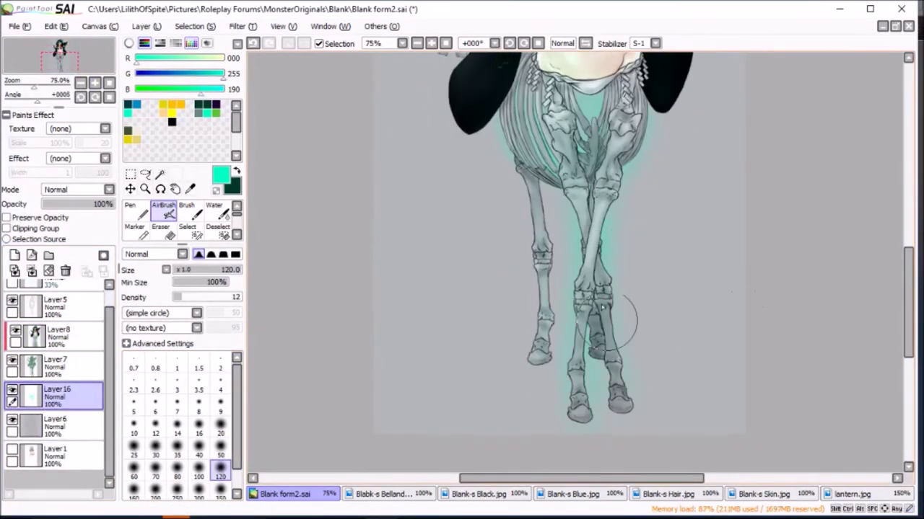
scroll(549, 259, "up", 3)
scroll(526, 267, "up", 2)
key("bracketleft")
key("bracketleft")
key("bracketleft")
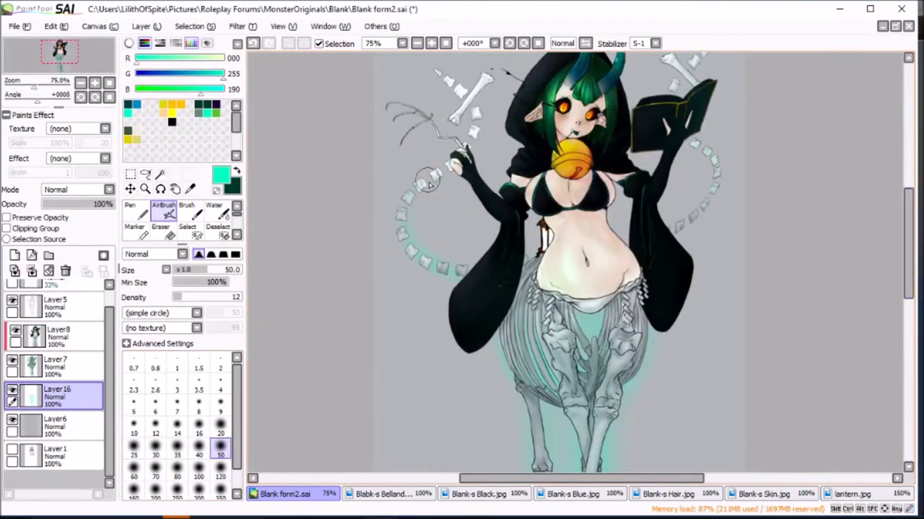
scroll(468, 104, "up", 2)
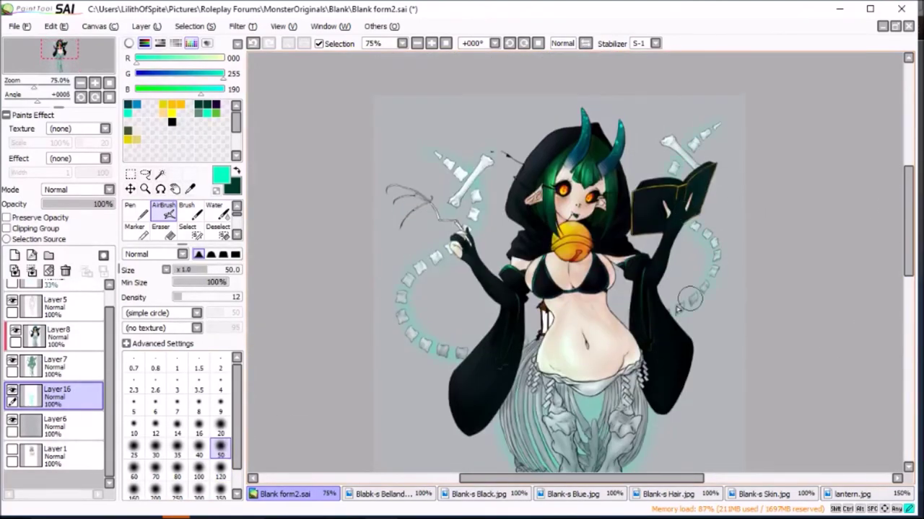
scroll(661, 142, "down", 2)
scroll(577, 260, "down", 3)
Step: Check the glow against the grey background, then add a new layer above Layer8
left_click(12, 422)
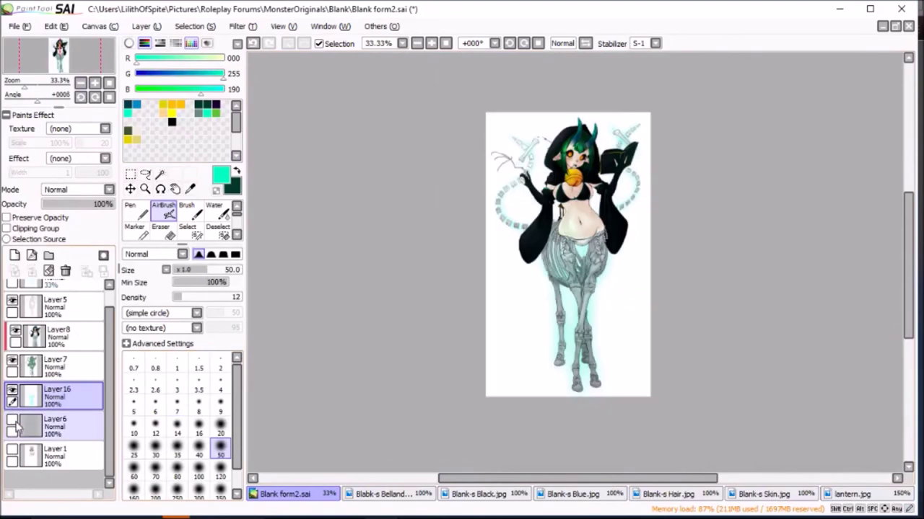
left_click(43, 426)
left_click(12, 422)
scroll(577, 260, "up", 3)
left_click(43, 337)
left_click(15, 254)
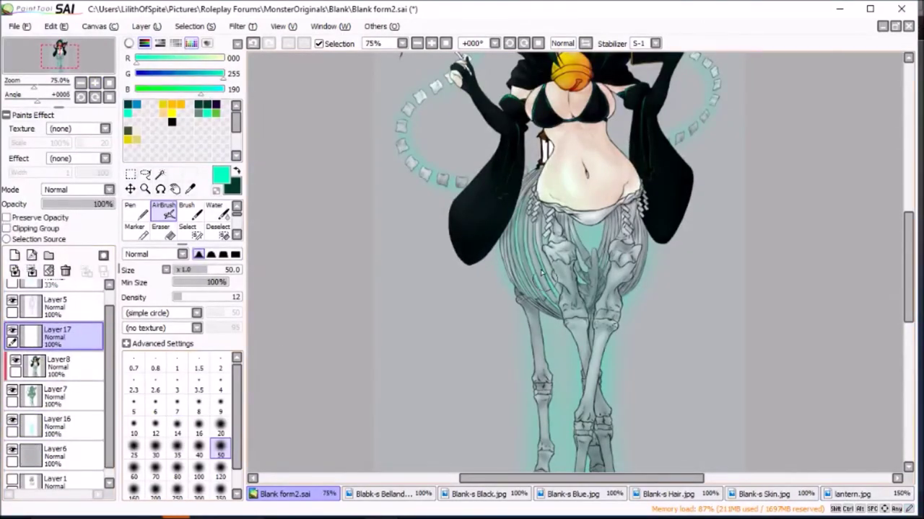
Step: Airbrush more aqua glow on Layer17 around the back hoof and along the front leg
left_click(220, 431)
key("bracketright")
key("bracketright")
key("bracketright")
scroll(588, 274, "down", 2)
left_click_drag(598, 259, 614, 264)
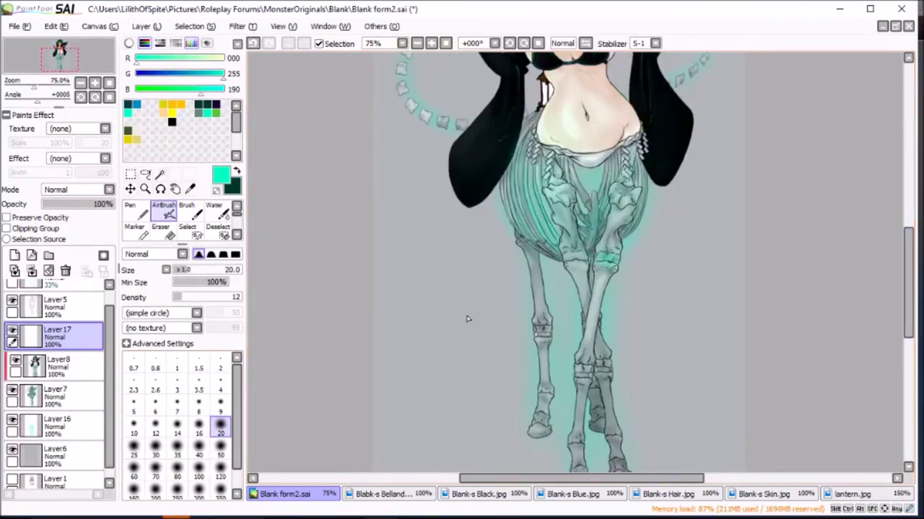
scroll(574, 372, "down", 2)
left_click_drag(578, 393, 590, 406)
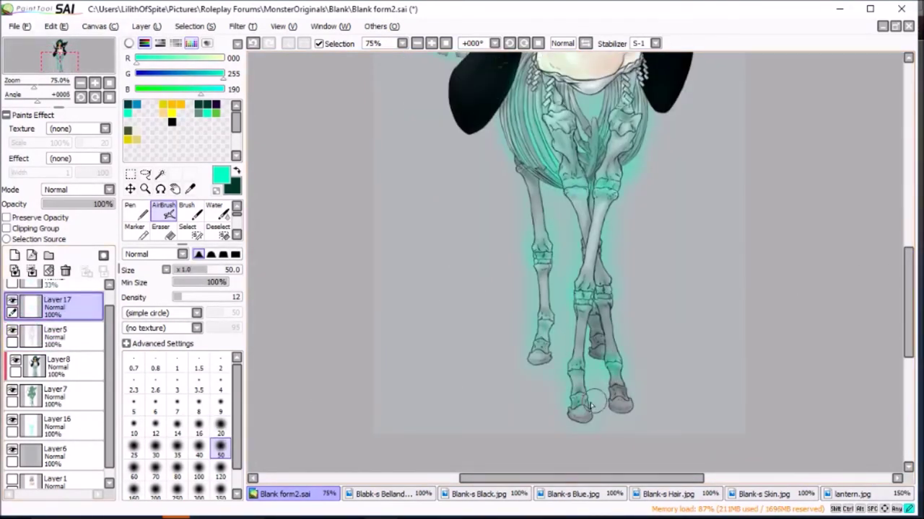
left_click(214, 433)
left_click_drag(530, 354, 522, 270)
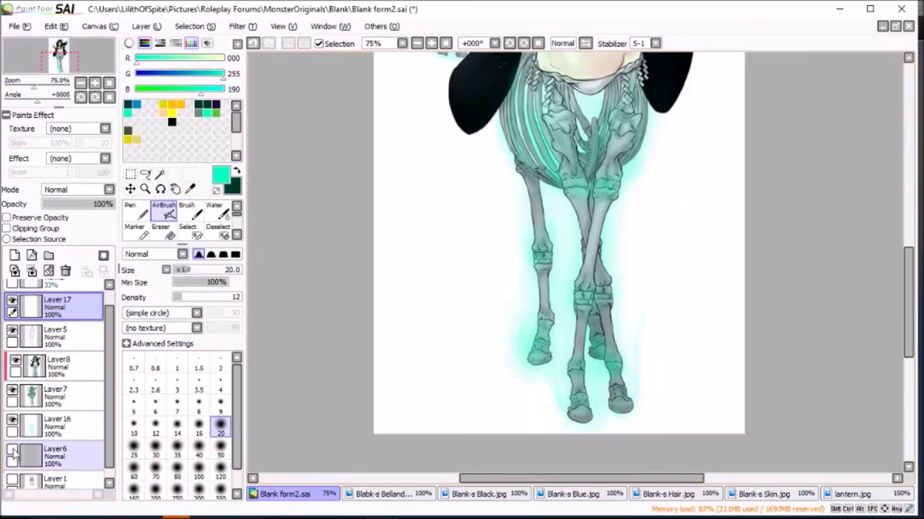
Step: Pan around the legs and set a very fine brush size
scroll(426, 311, "up", 5)
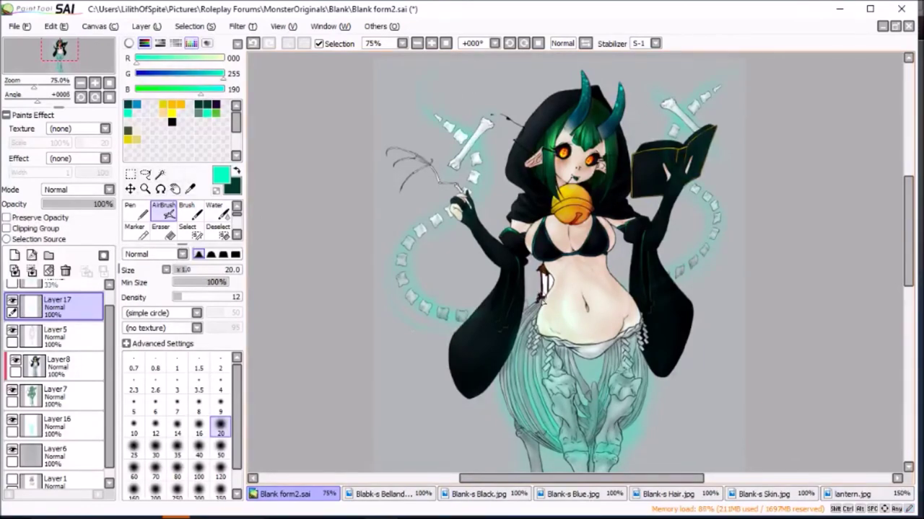
scroll(665, 400, "right", 3)
scroll(881, 246, "down", 3)
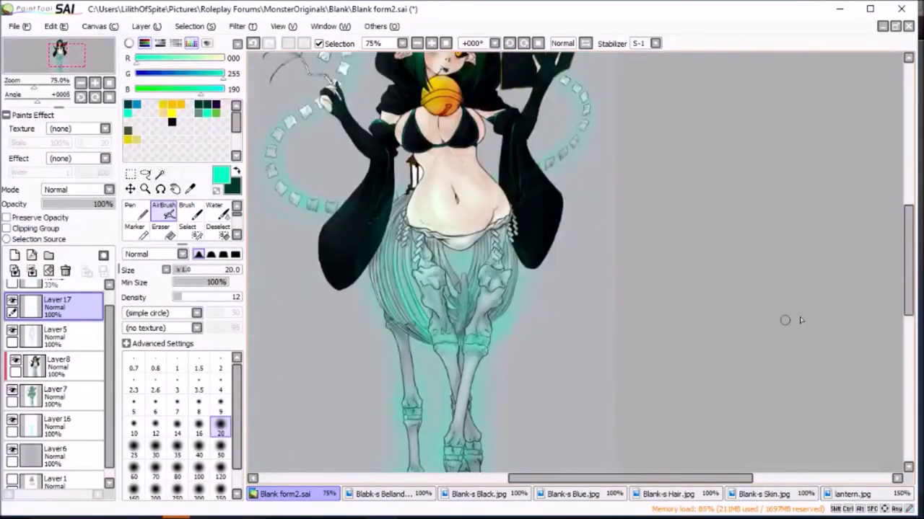
scroll(882, 246, "up", 3)
scroll(505, 247, "left", 2)
scroll(377, 246, "up", 2)
left_click(222, 388)
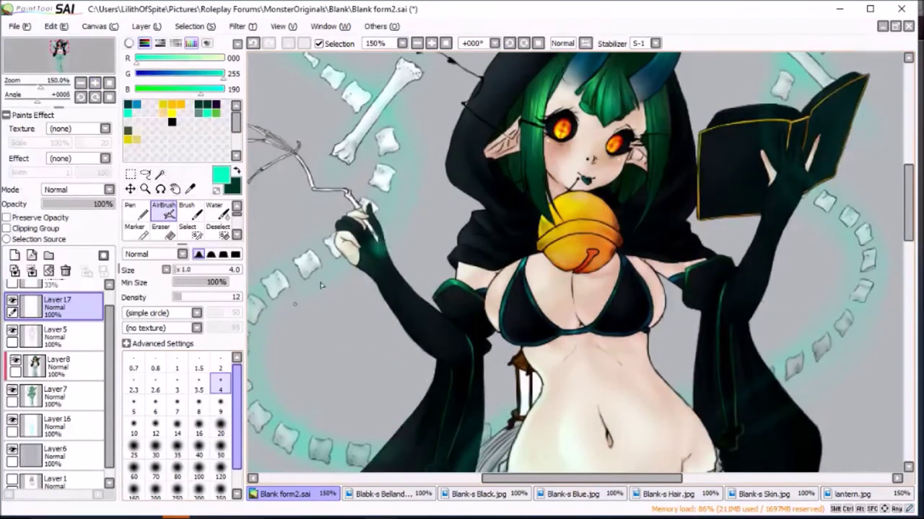
Step: Hide Layer6's grey background so the figure sits on plain white
left_click(12, 449)
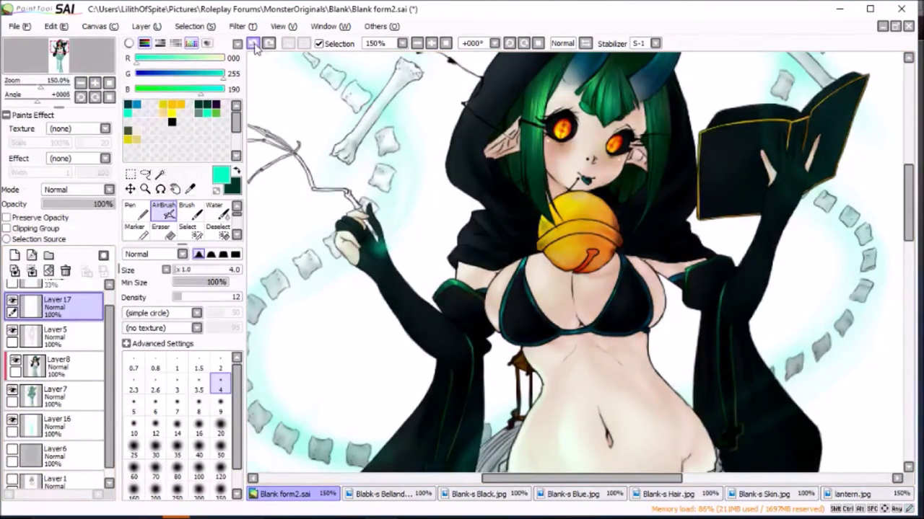
left_click(220, 407)
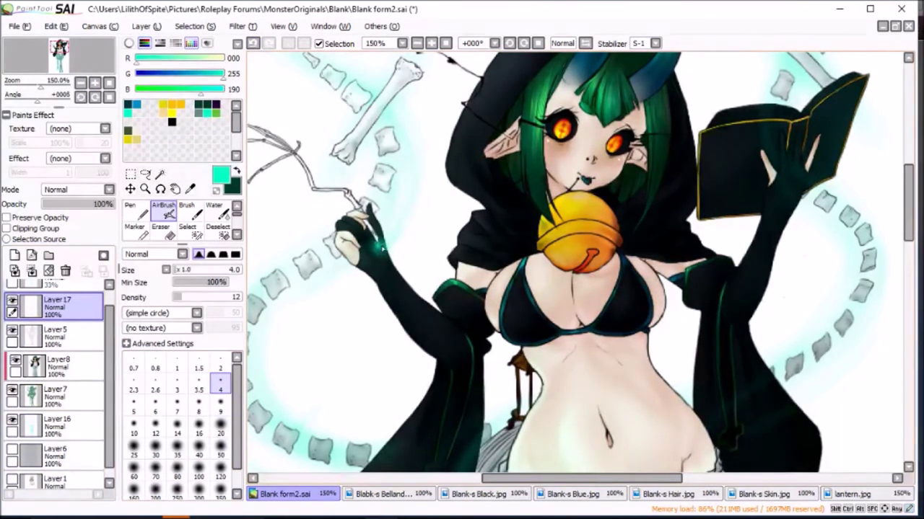
scroll(389, 247, "down", 1)
scroll(390, 246, "down", 1)
scroll(58, 361, "up", 1)
scroll(72, 56, "up", 3)
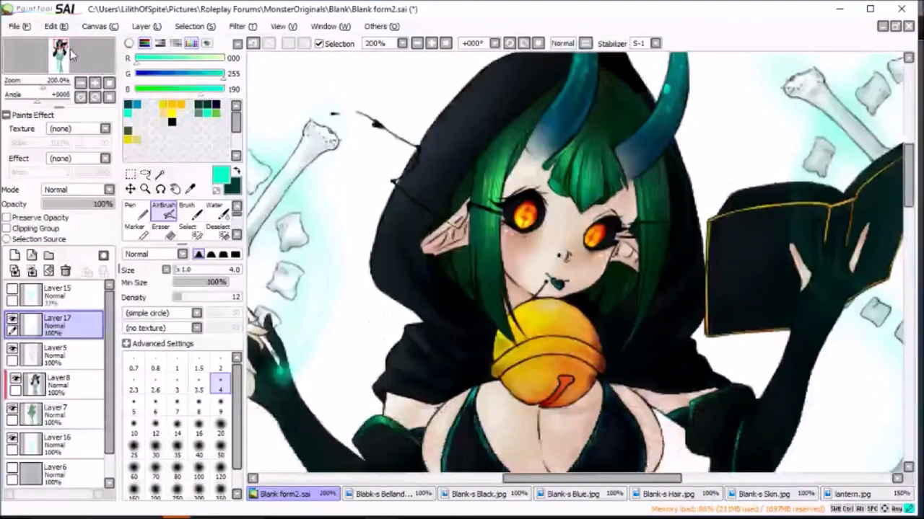
scroll(72, 56, "up", 2)
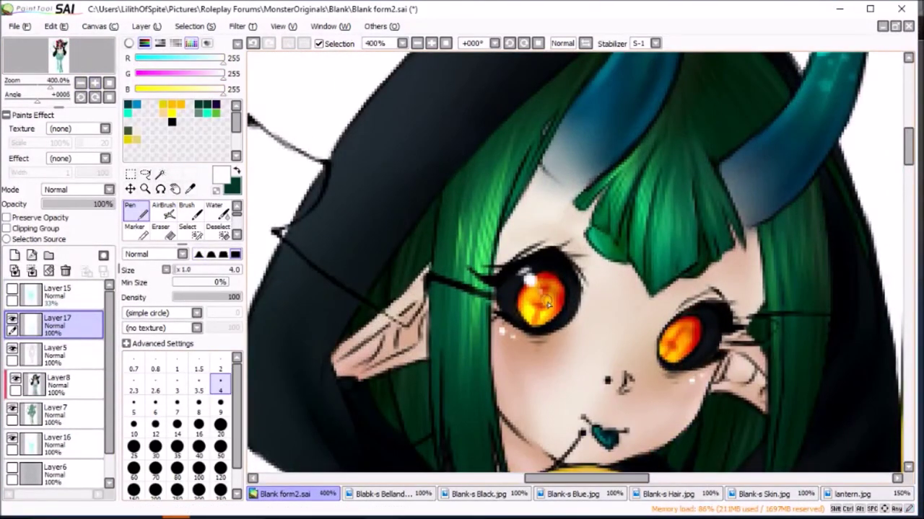
scroll(103, 65, "down", 5)
scroll(103, 65, "down", 1)
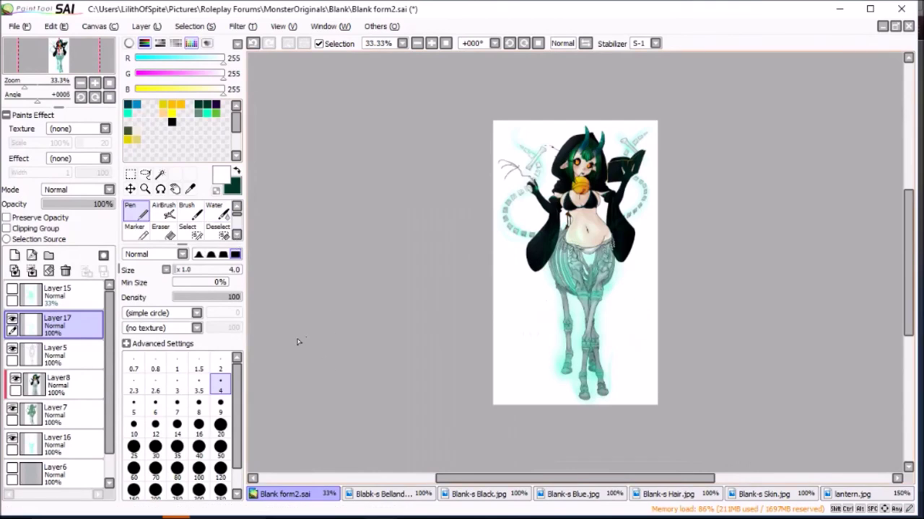
Step: Add a new Overlay layer clipped to the figure below
scroll(323, 460, "up", 3)
left_click(57, 383)
left_click(15, 255)
left_click(109, 190)
left_click(65, 225)
left_click(6, 228)
Step: Airbrush aqua (0,255,190) glow at size 20 around the lantern glass on Layer17
left_click(207, 114)
left_click(163, 210)
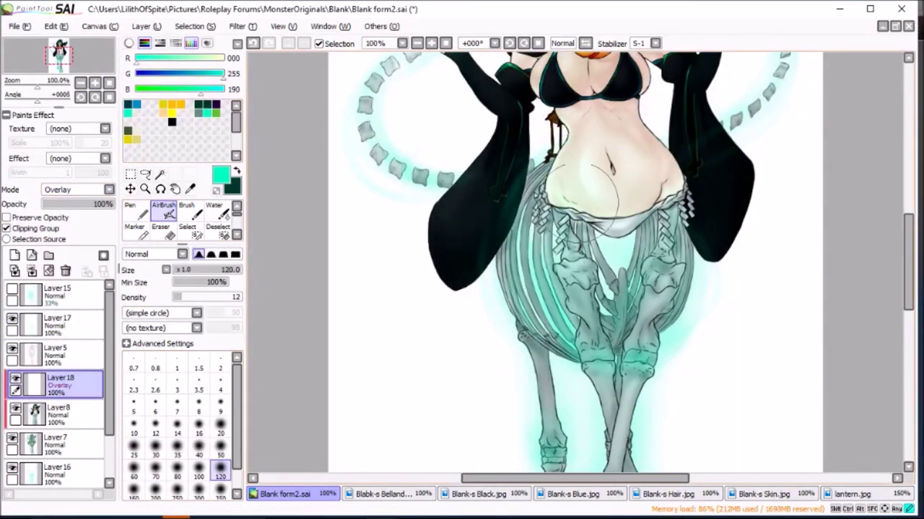
scroll(548, 216, "up", 2)
scroll(548, 216, "up", 3)
left_click(58, 324)
left_click(220, 431)
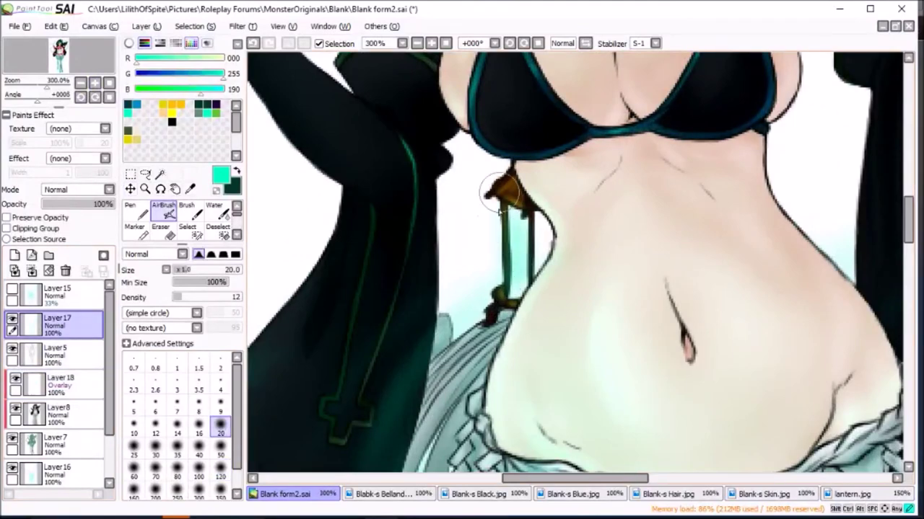
left_click_drag(498, 193, 539, 218)
Step: Erase a stroke near the right edge with the Eraser, then zoom out to the whole figure
left_click(220, 409)
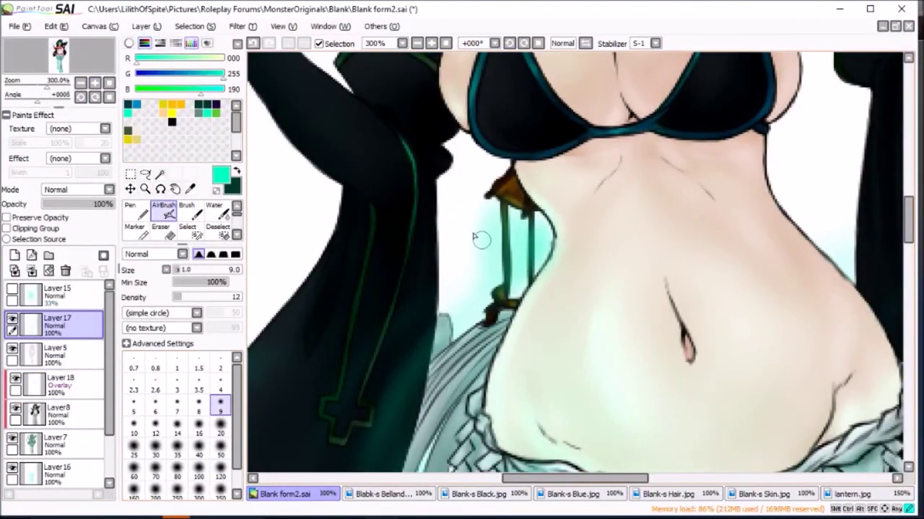
scroll(72, 87, "down", 3)
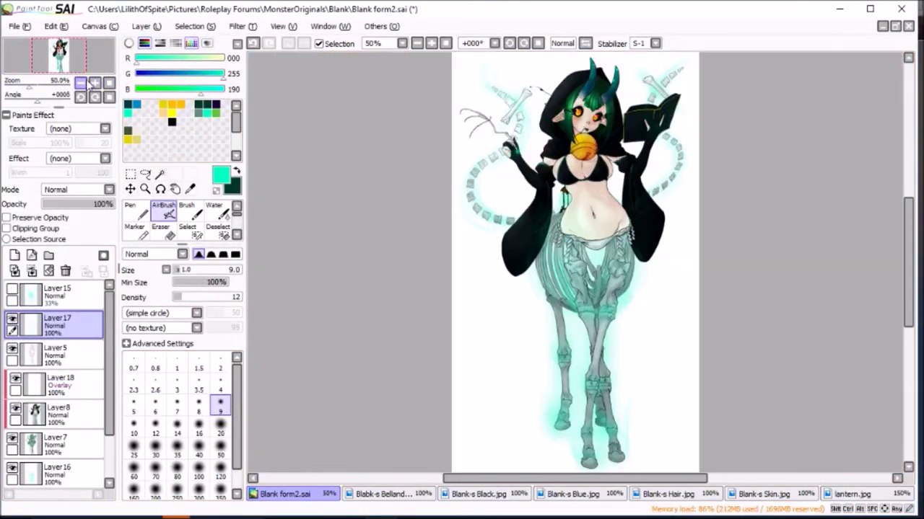
scroll(72, 87, "up", 1)
scroll(73, 79, "down", 1)
key("e")
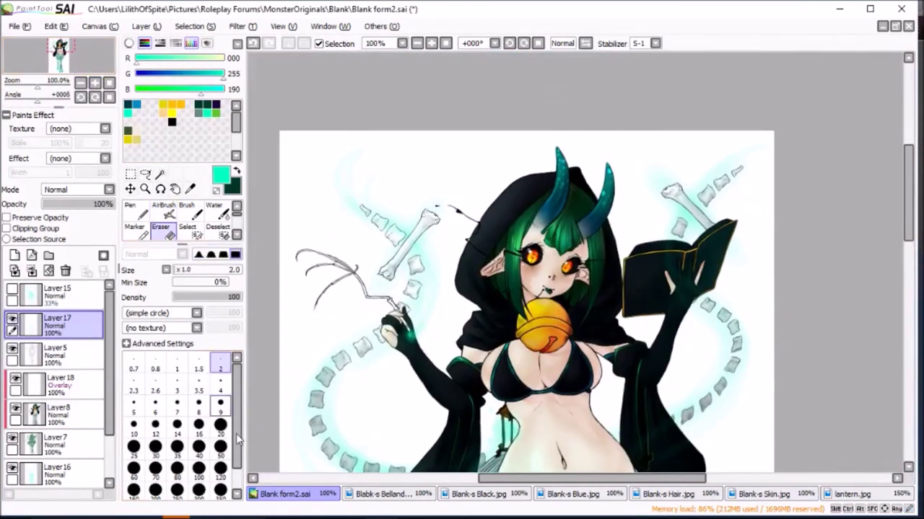
mouse_move(911, 201)
left_mouse_down()
mouse_move(911, 332)
mouse_move(913, 209)
mouse_move(909, 249)
left_mouse_up()
scroll(909, 249, "down", 2)
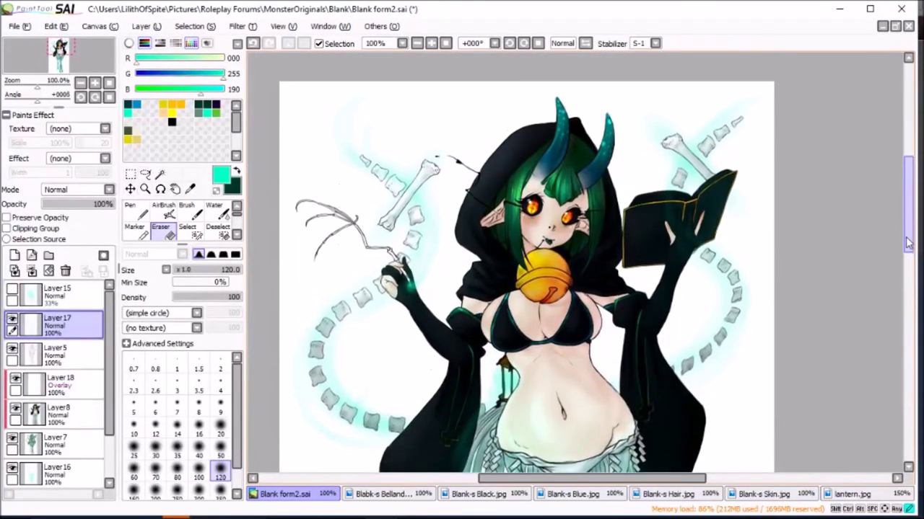
scroll(912, 248, "down", 2)
scroll(913, 248, "up", 3)
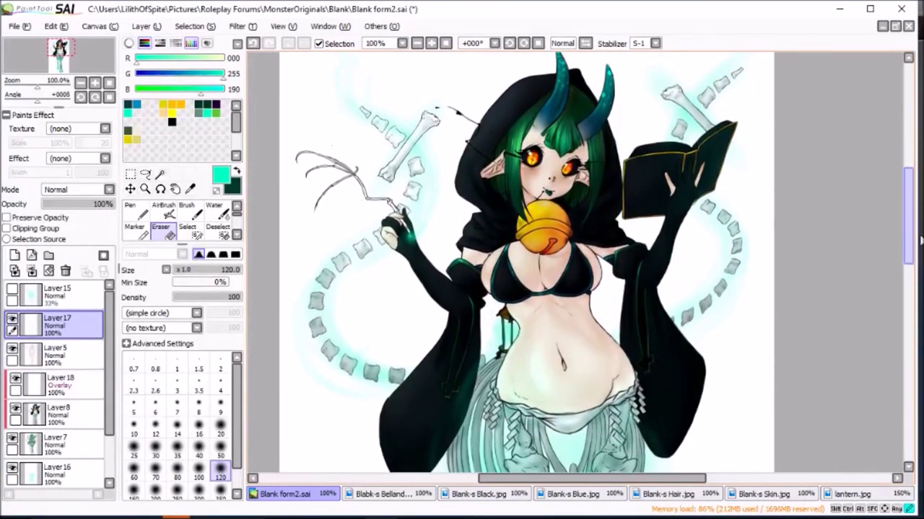
scroll(13, 426, "down", 2)
key("ctrl+minus")
key("ctrl+minus")
key("ctrl+minus")
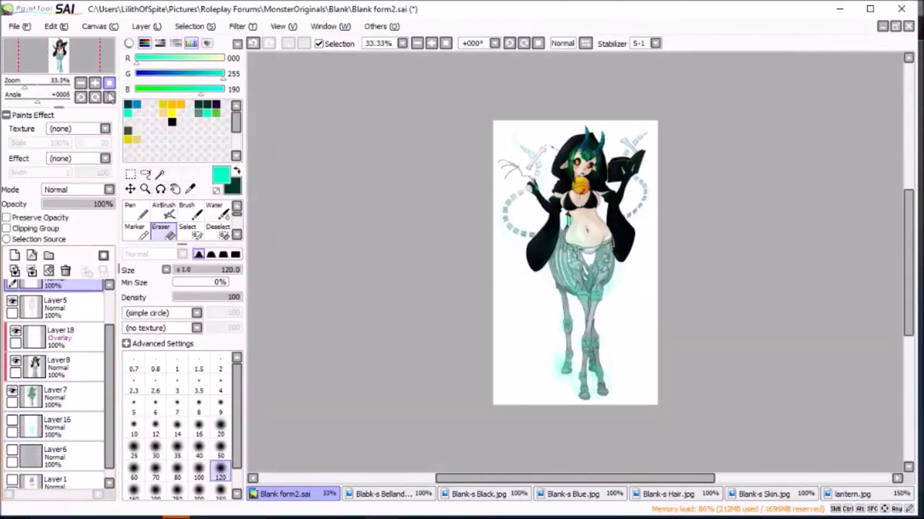
Step: Lower Layer16's opacity to about 50%
left_click(43, 427)
left_click_drag(108, 204, 83, 207)
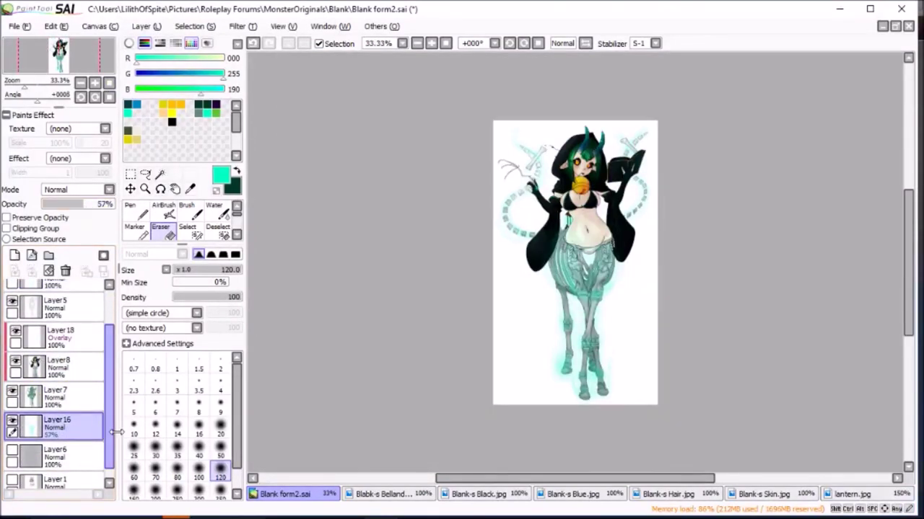
scroll(91, 399, "down", 1)
key("ctrl+plus")
key("ctrl+plus")
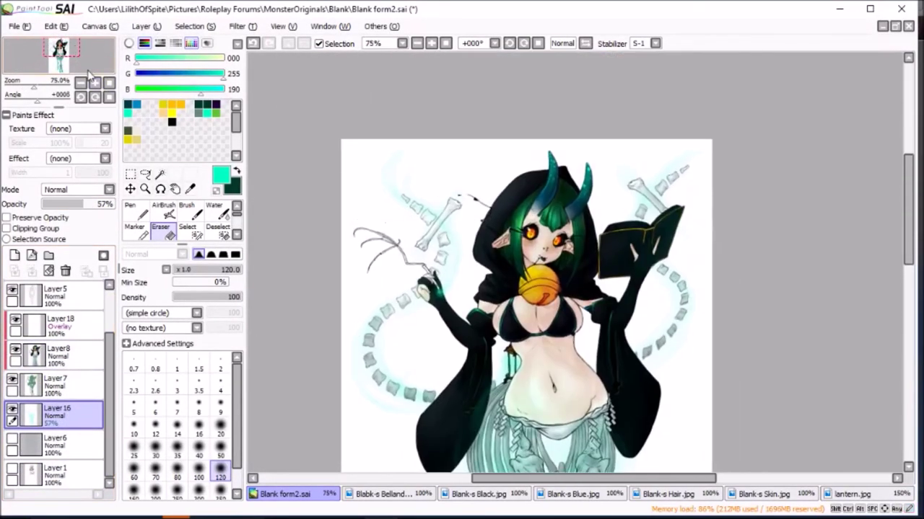
Step: Merge Layer18 and Layer8 down into the layers below, keeping Layer16 at 50%
left_click(58, 324)
left_click(31, 270)
left_click(58, 292)
left_click(51, 391)
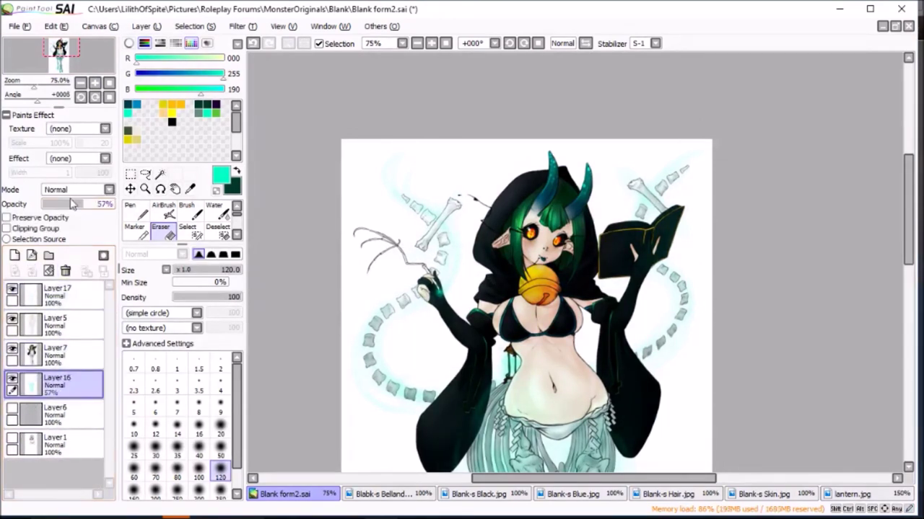
left_click(58, 355)
left_click(108, 84)
Step: Set Layer5's blending mode to Multiply after briefly trying Shade
left_click(57, 325)
left_click(75, 189)
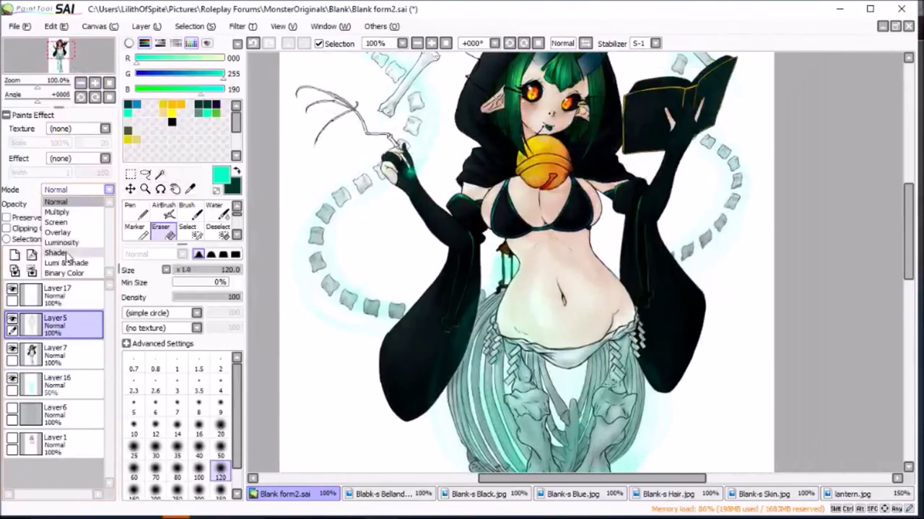
left_click(65, 243)
left_click(110, 86)
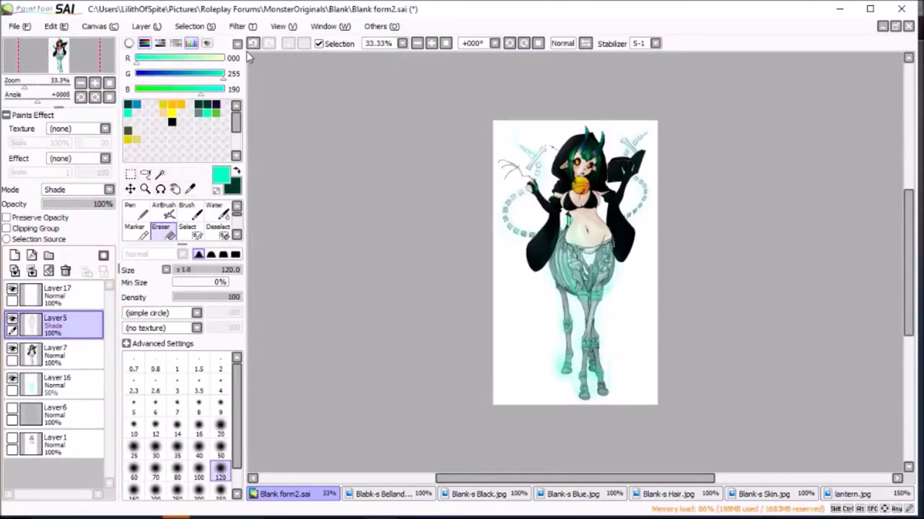
left_click(76, 189)
left_click(62, 208)
Step: Erase along the right edge and enlarge the eraser to size 350
key("Home")
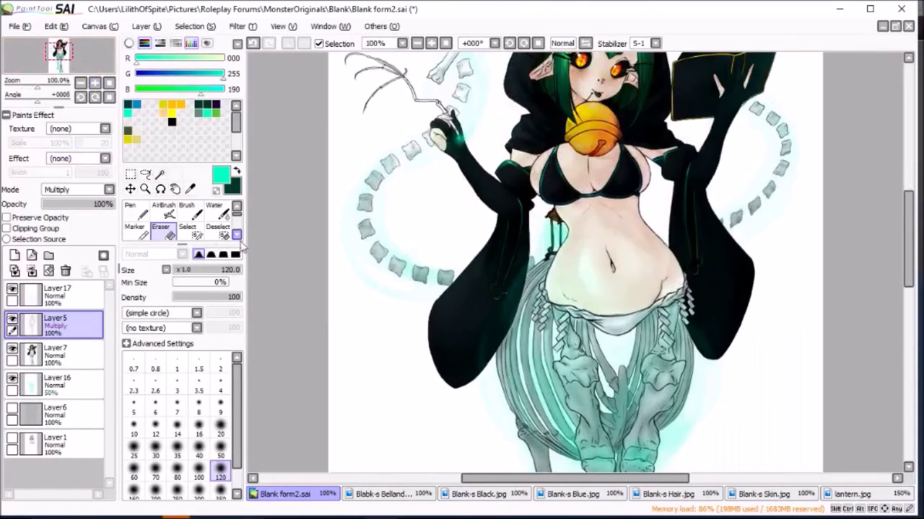
left_click(220, 433)
left_click_drag(907, 277, 911, 254)
left_click(220, 448)
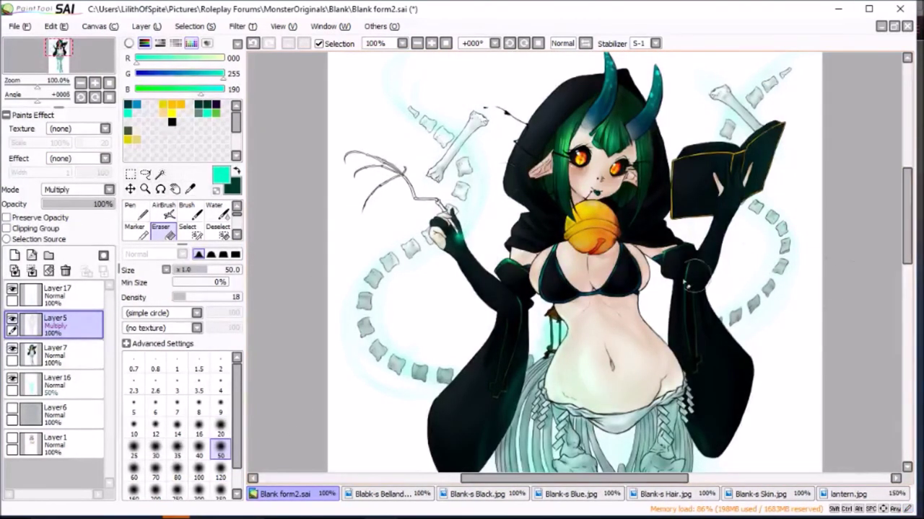
scroll(696, 278, "down", 5)
key("minus")
key("minus")
key("minus")
left_click(221, 491)
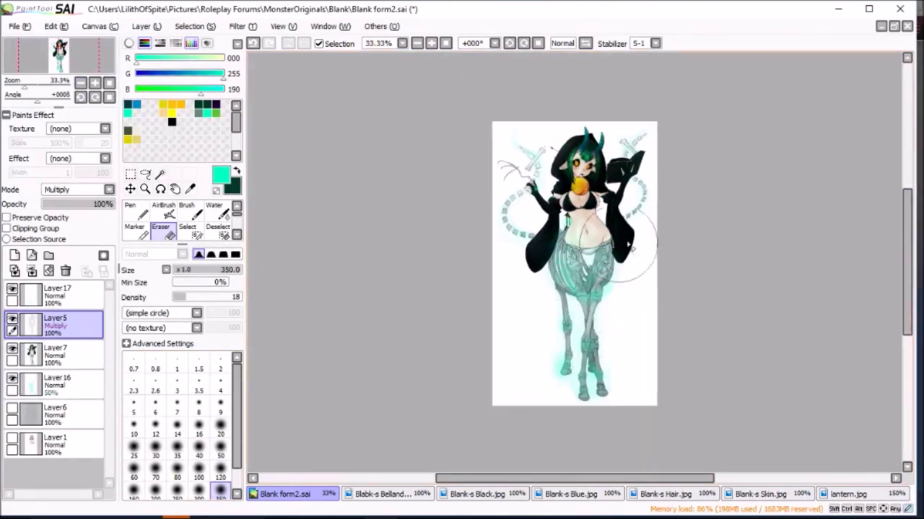
Step: Add Layer18 above Layer17 for touch-ups with the airbrush at size 20
key("plus")
key("plus")
key("plus")
key("minus")
scroll(649, 346, "up", 3)
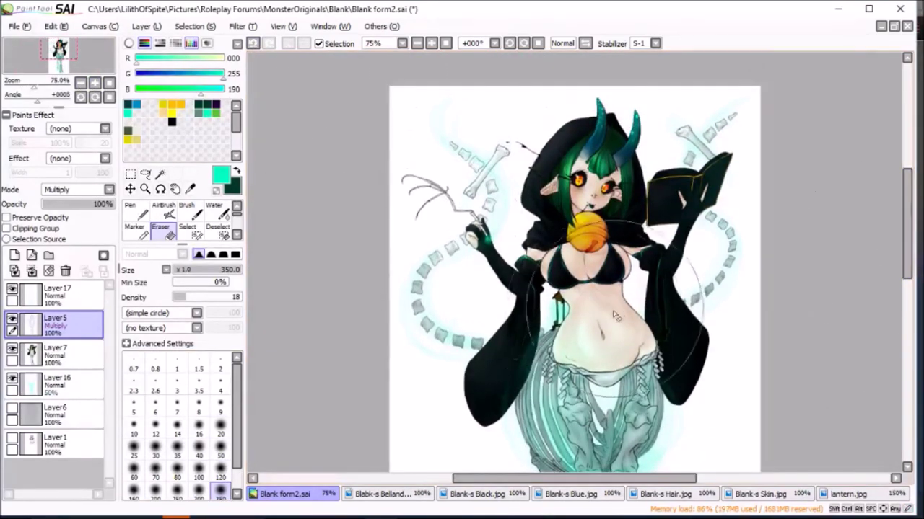
key("plus")
key("plus")
left_click(220, 408)
left_click_drag(57, 95, 33, 94)
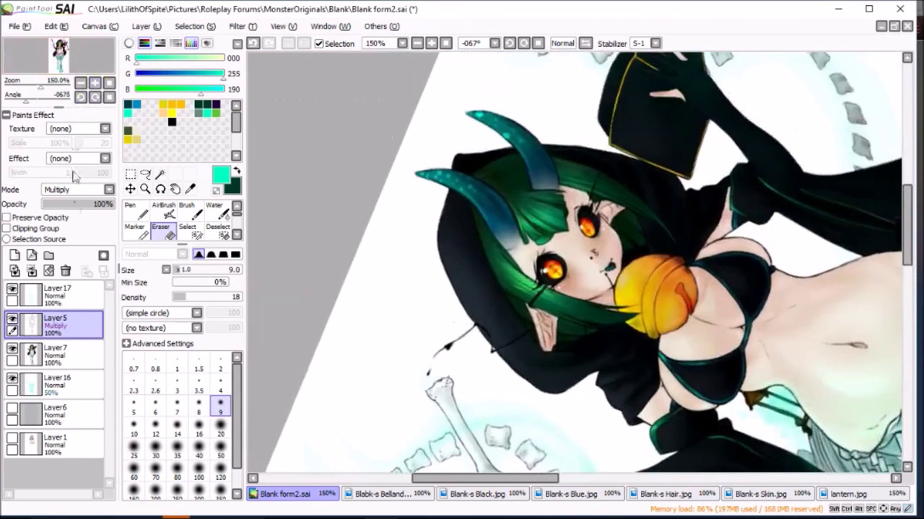
left_click(14, 256)
left_click(163, 210)
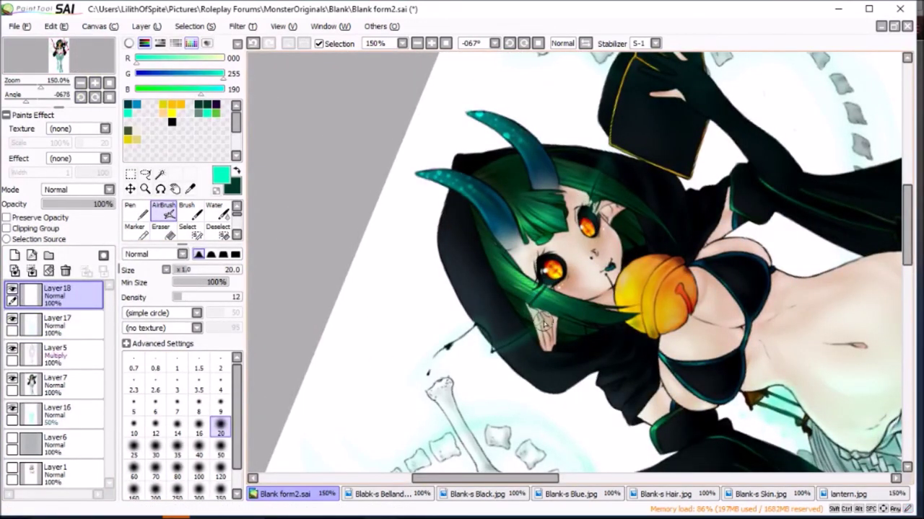
left_click(108, 82)
left_click(108, 96)
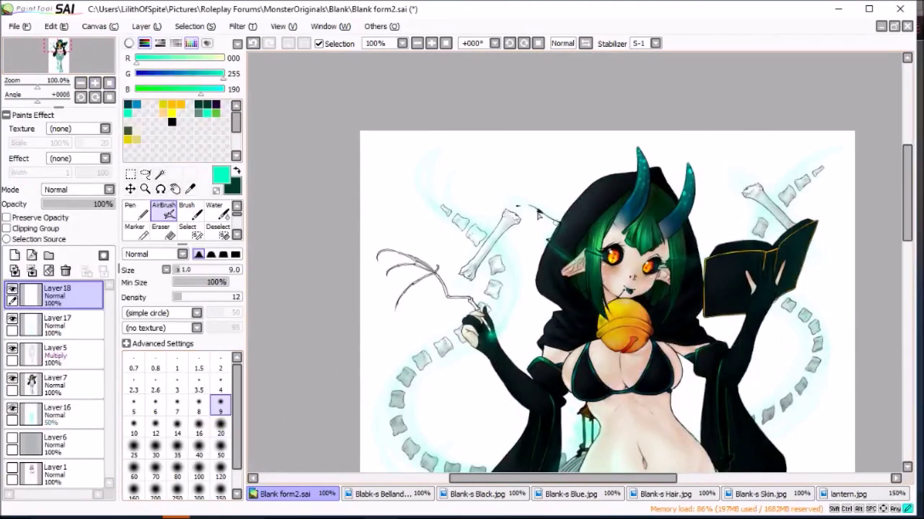
Step: Merge Layer5, Layer7 and the remaining layers down into Layer16
key("e")
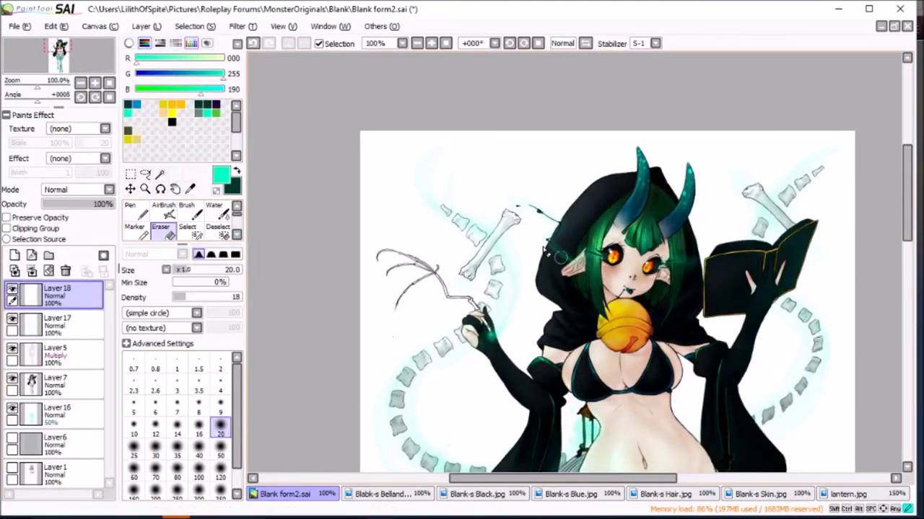
scroll(633, 285, "down", 1)
scroll(632, 285, "down", 3)
left_click(57, 348)
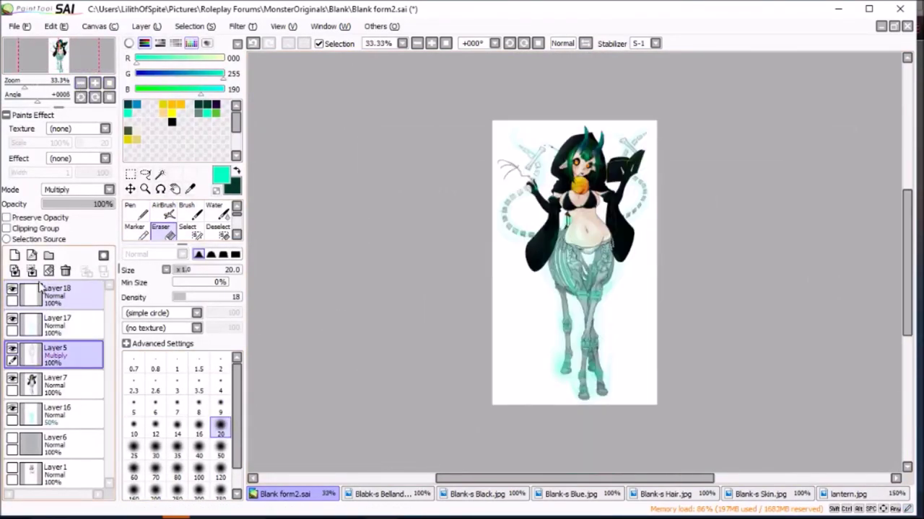
key("ctrl+e")
key("ctrl+e")
left_click(57, 318)
key("ctrl+e")
left_click(57, 289)
key("ctrl+e")
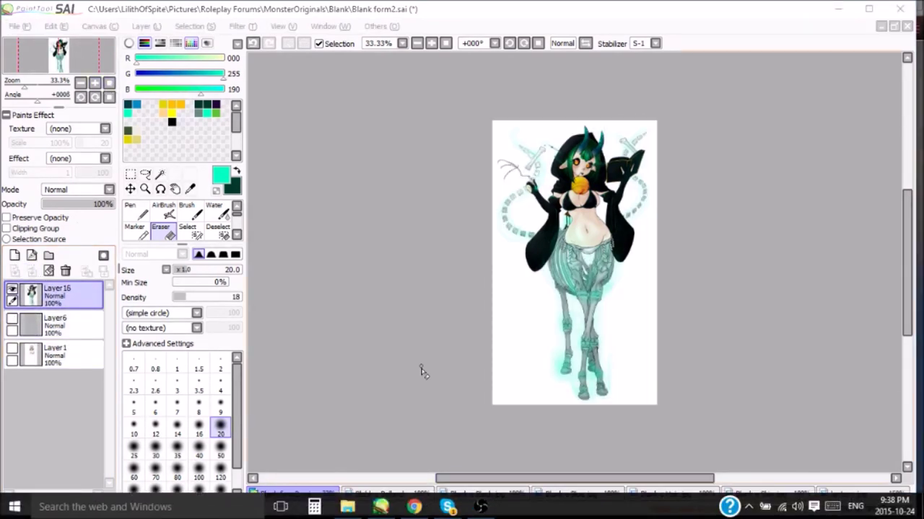
Step: Browse Pictures > Roleplay Forums > MonsterOriginals > Inspired work of art and open gx8SysX
left_click(347, 508)
left_click(308, 339)
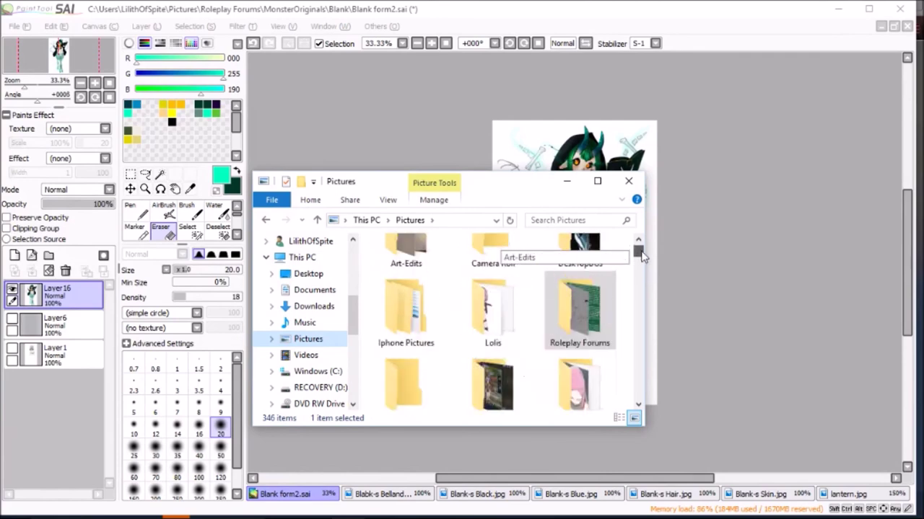
scroll(638, 252, "up", 1)
double_click(580, 346)
double_click(494, 288)
double_click(405, 278)
left_click(422, 299)
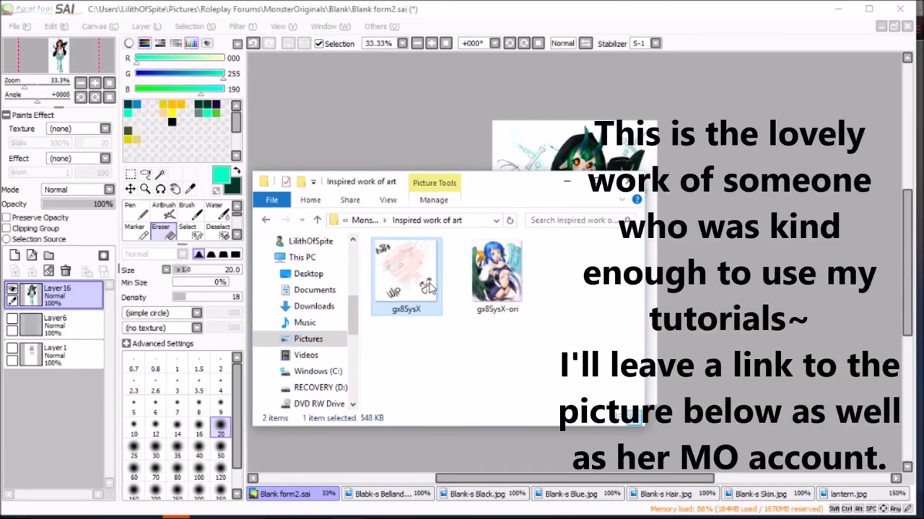
double_click(426, 287)
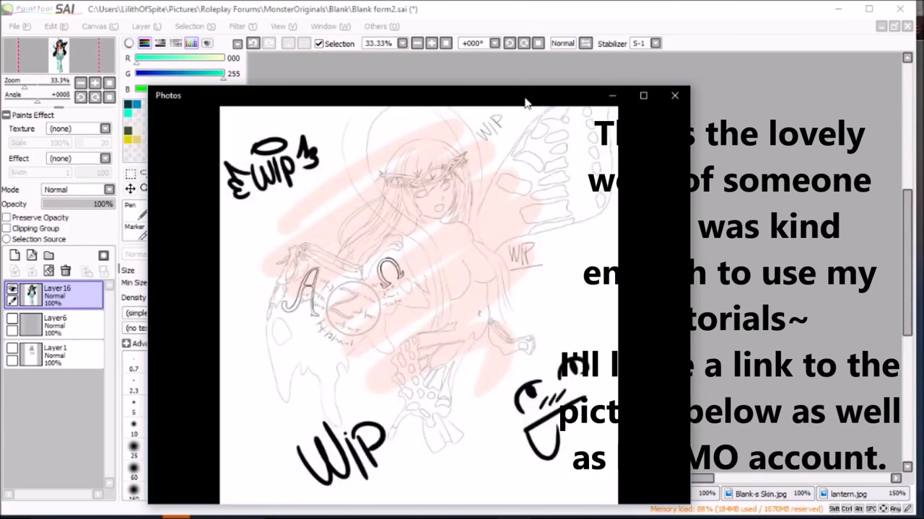
Step: Move the gx8SysX Photos window, maximize it, then restore it
left_click_drag(535, 104, 480, 42)
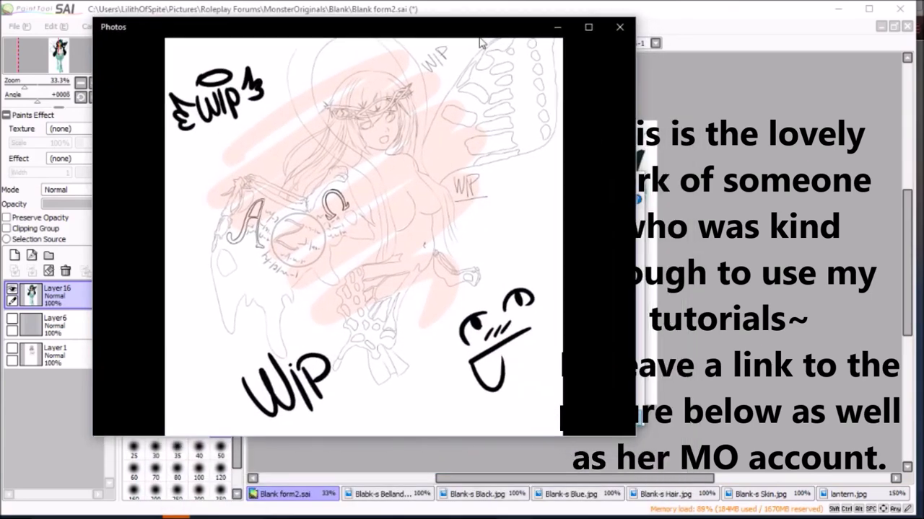
left_click(588, 27)
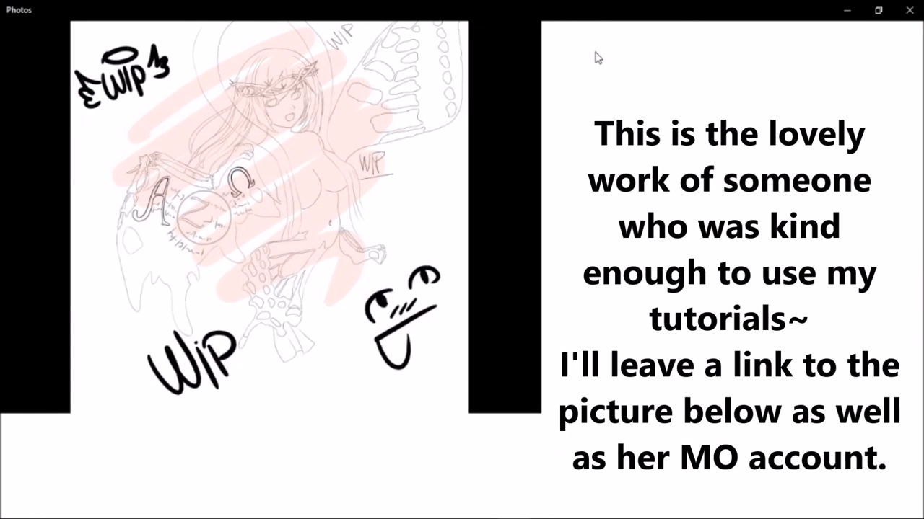
key("super+Down")
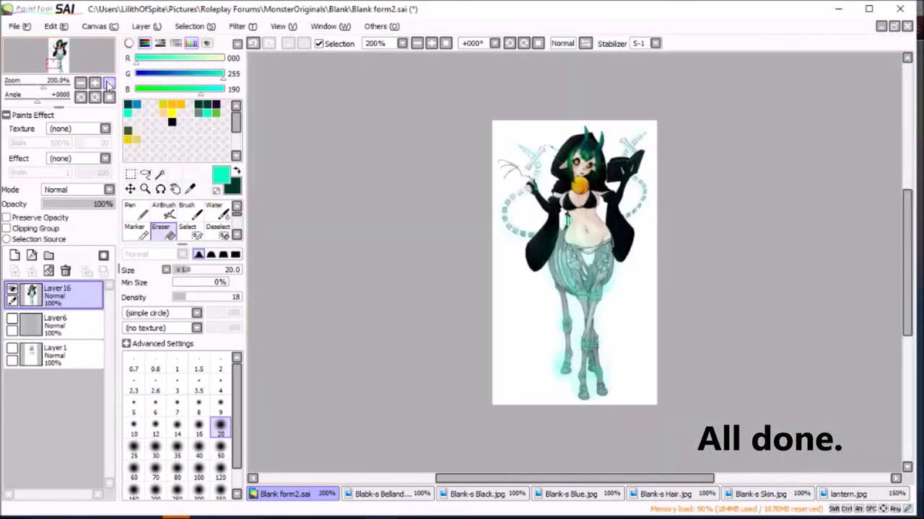
Step: Save the SAI painting and start its JPEG export as Blank form2.jpg
left_click(20, 26)
left_click(34, 108)
left_click(19, 26)
left_click(195, 186)
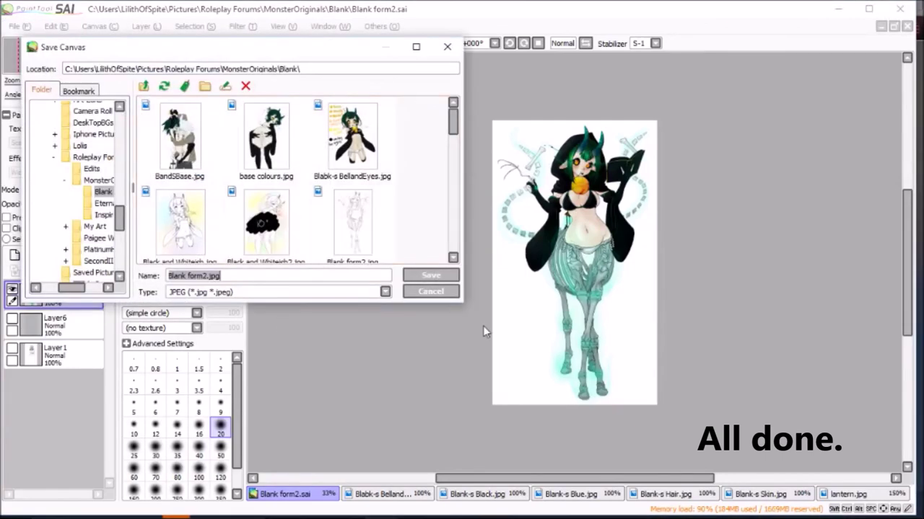